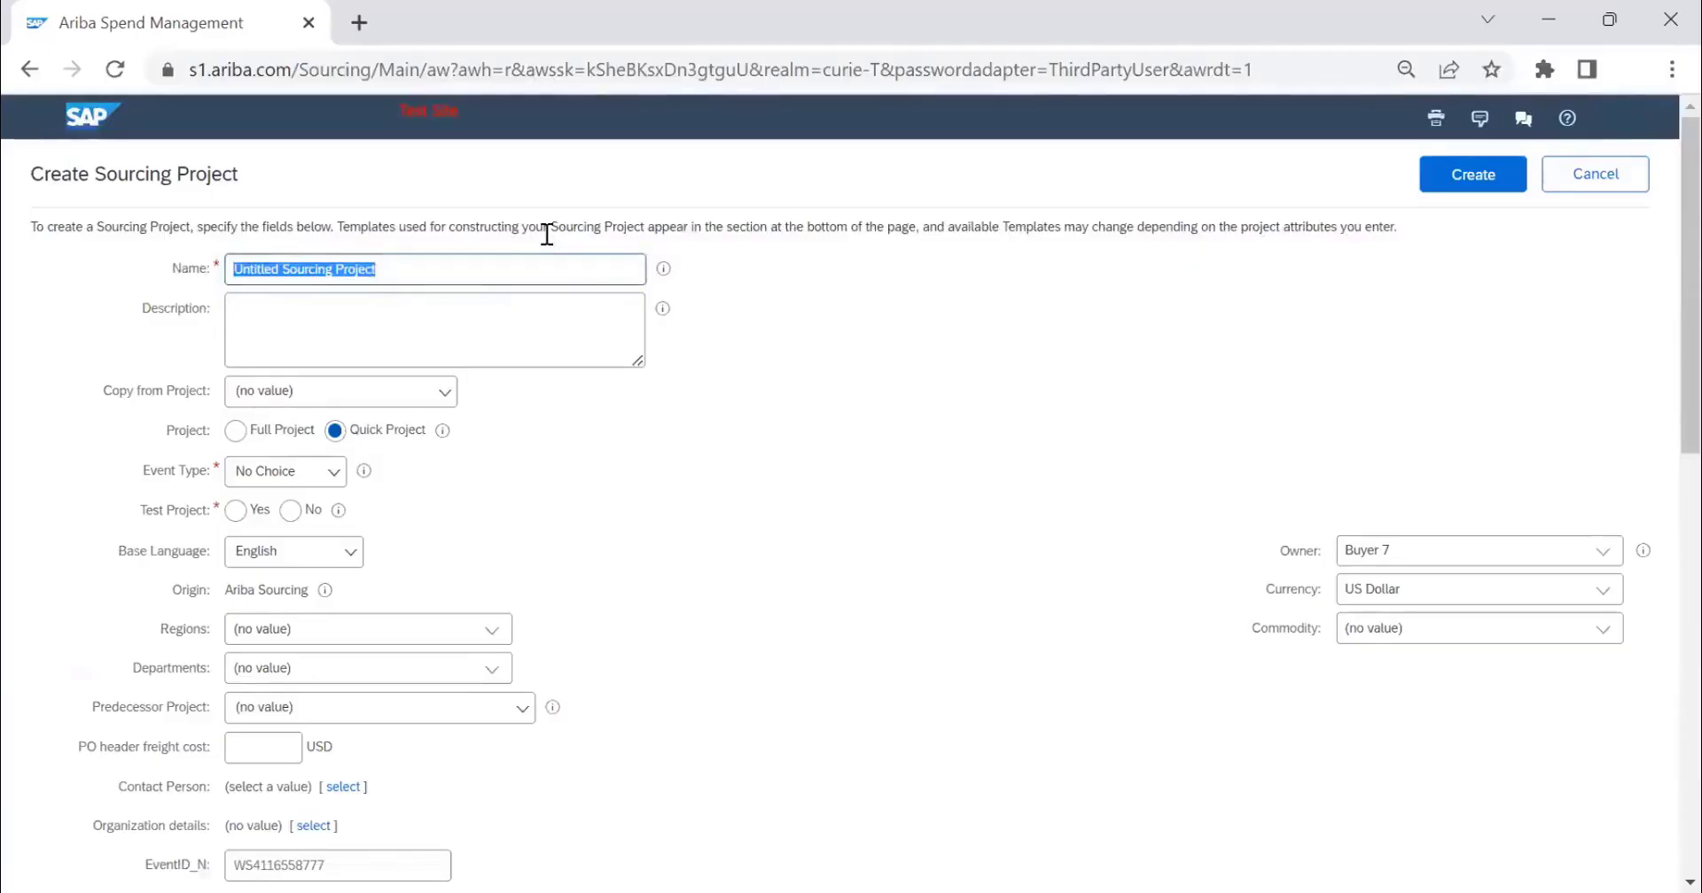
# Enter SP 26TH JUL 2023 - DEMO as the name and Full Project Demo as the description, with Full Project as project type.
pyautogui.write('sp')
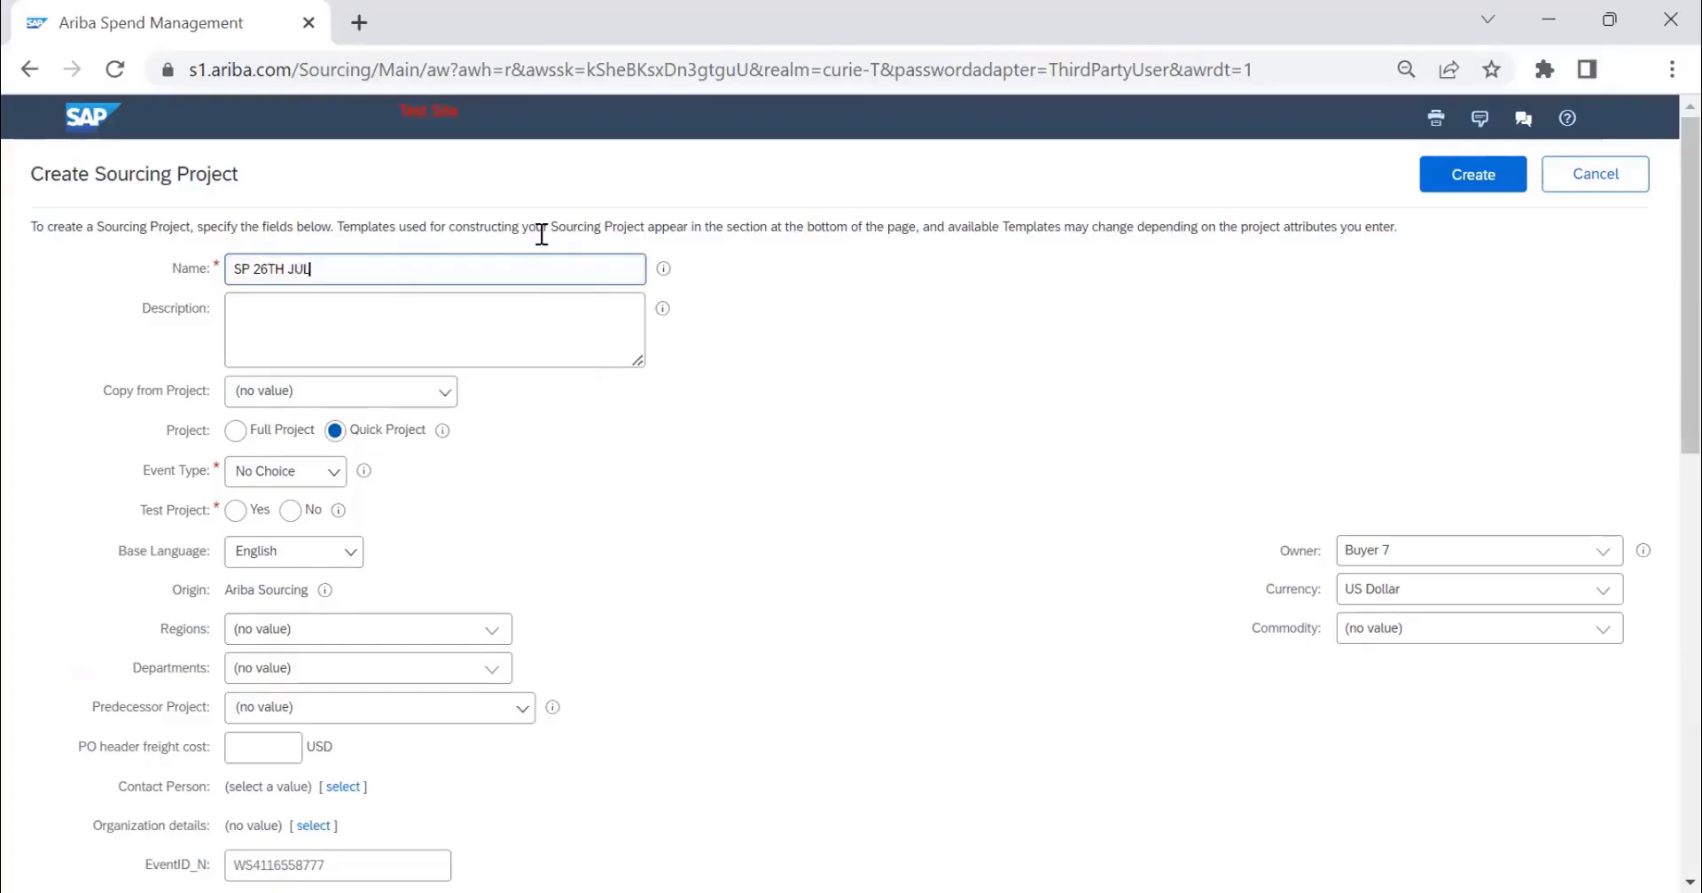
pyautogui.write('26TH JUL 2023 - DEMO')
pyautogui.click(527, 326)
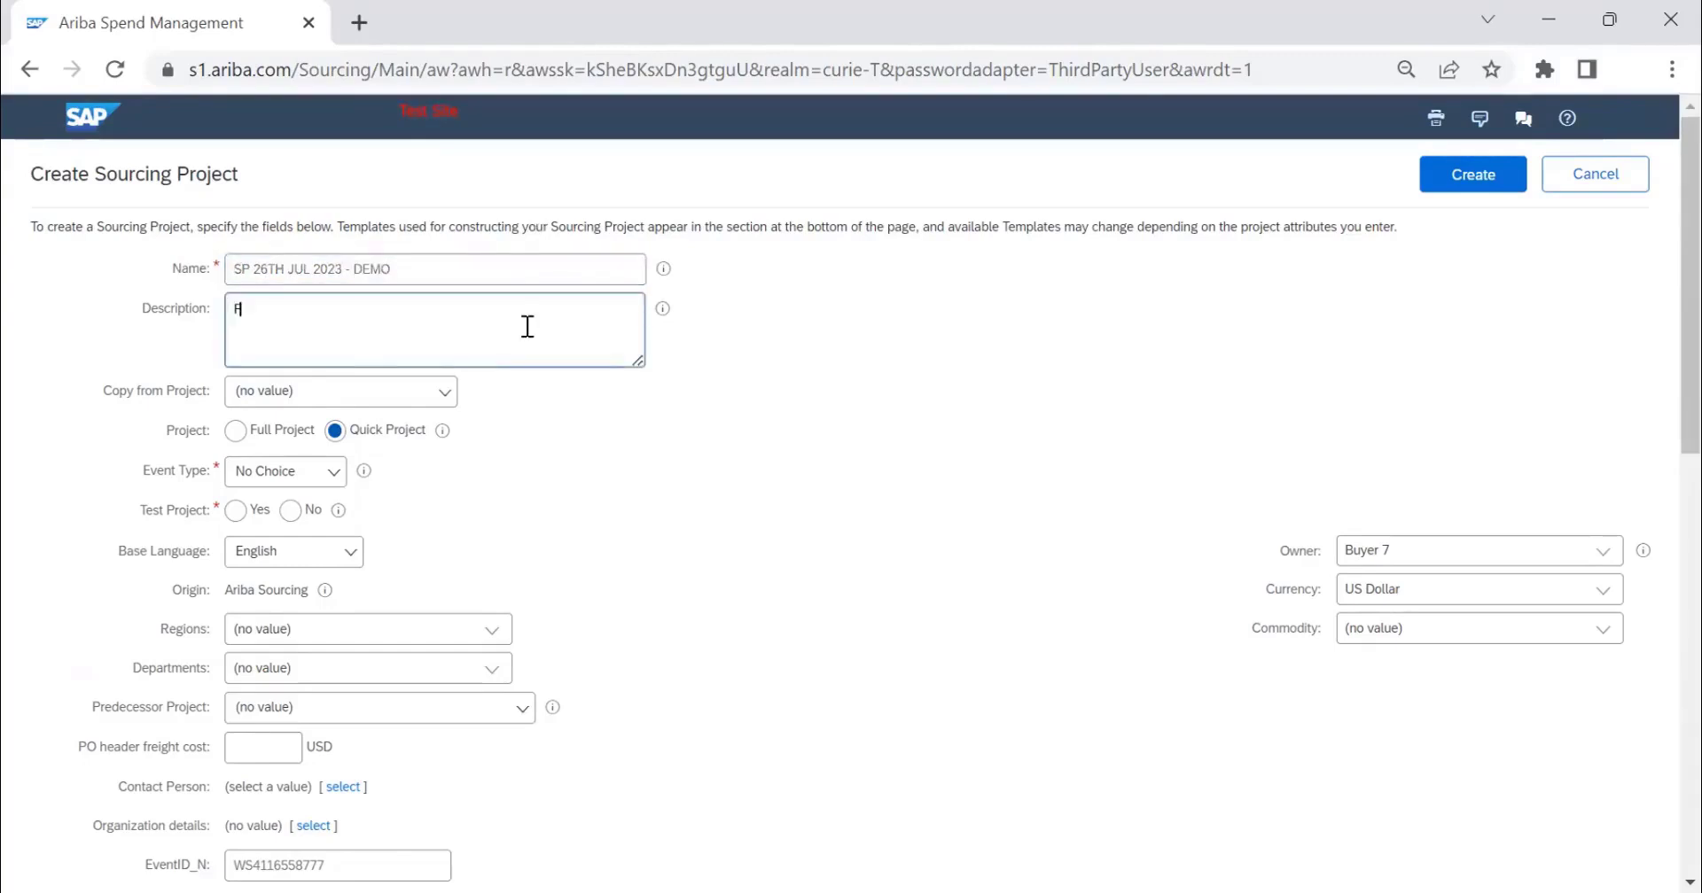
pyautogui.write('Full Project Demo')
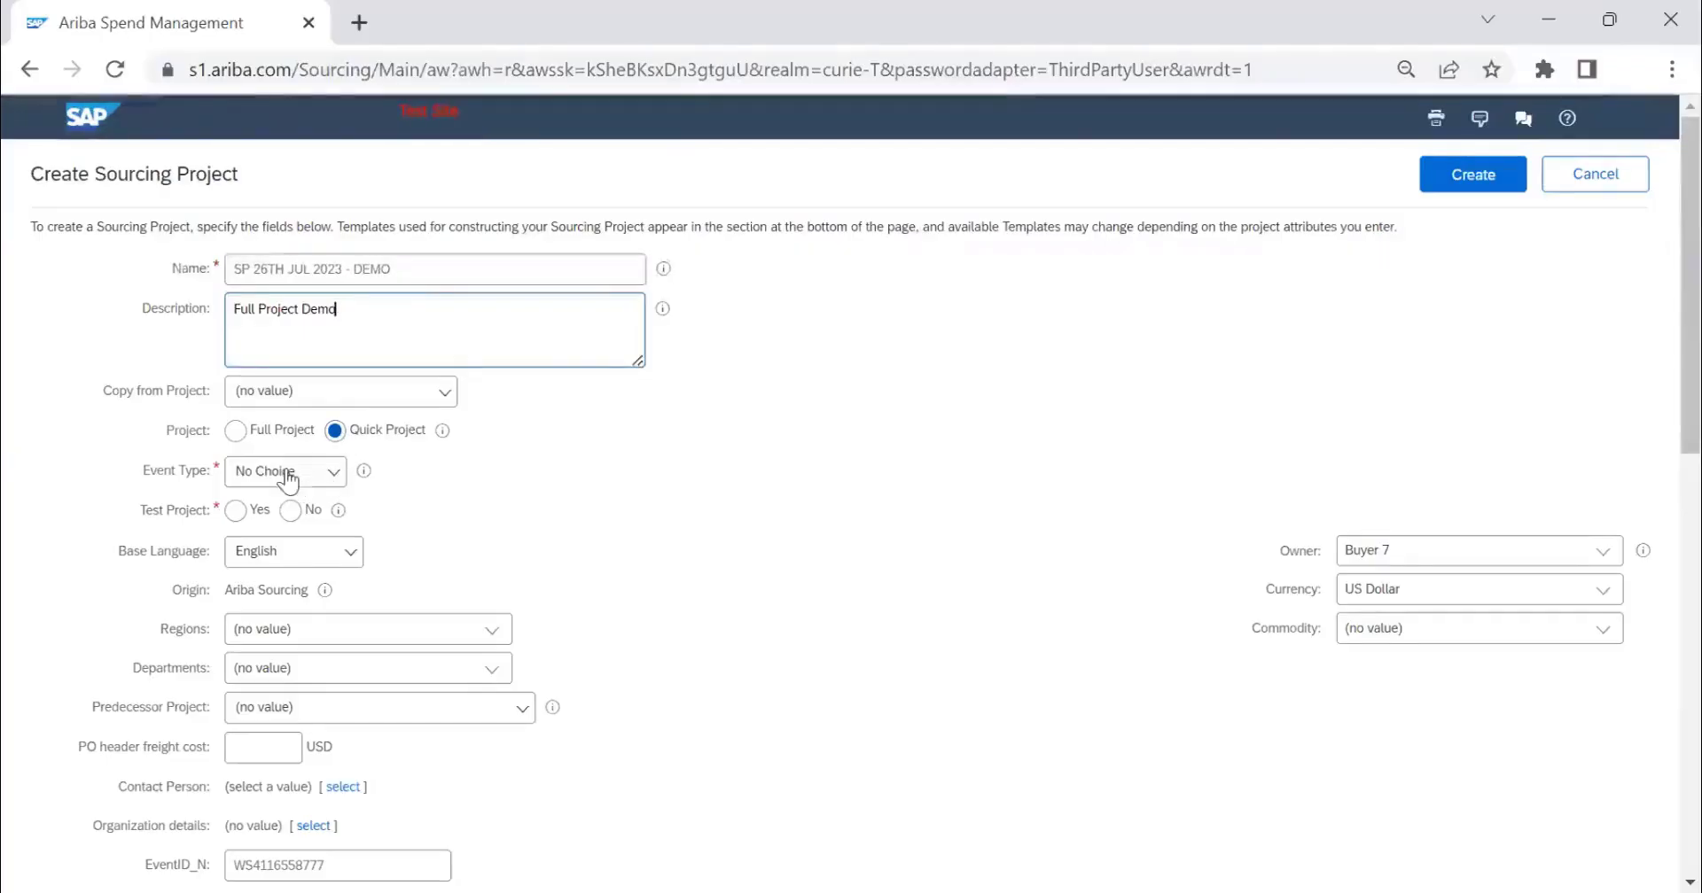
pyautogui.click(236, 431)
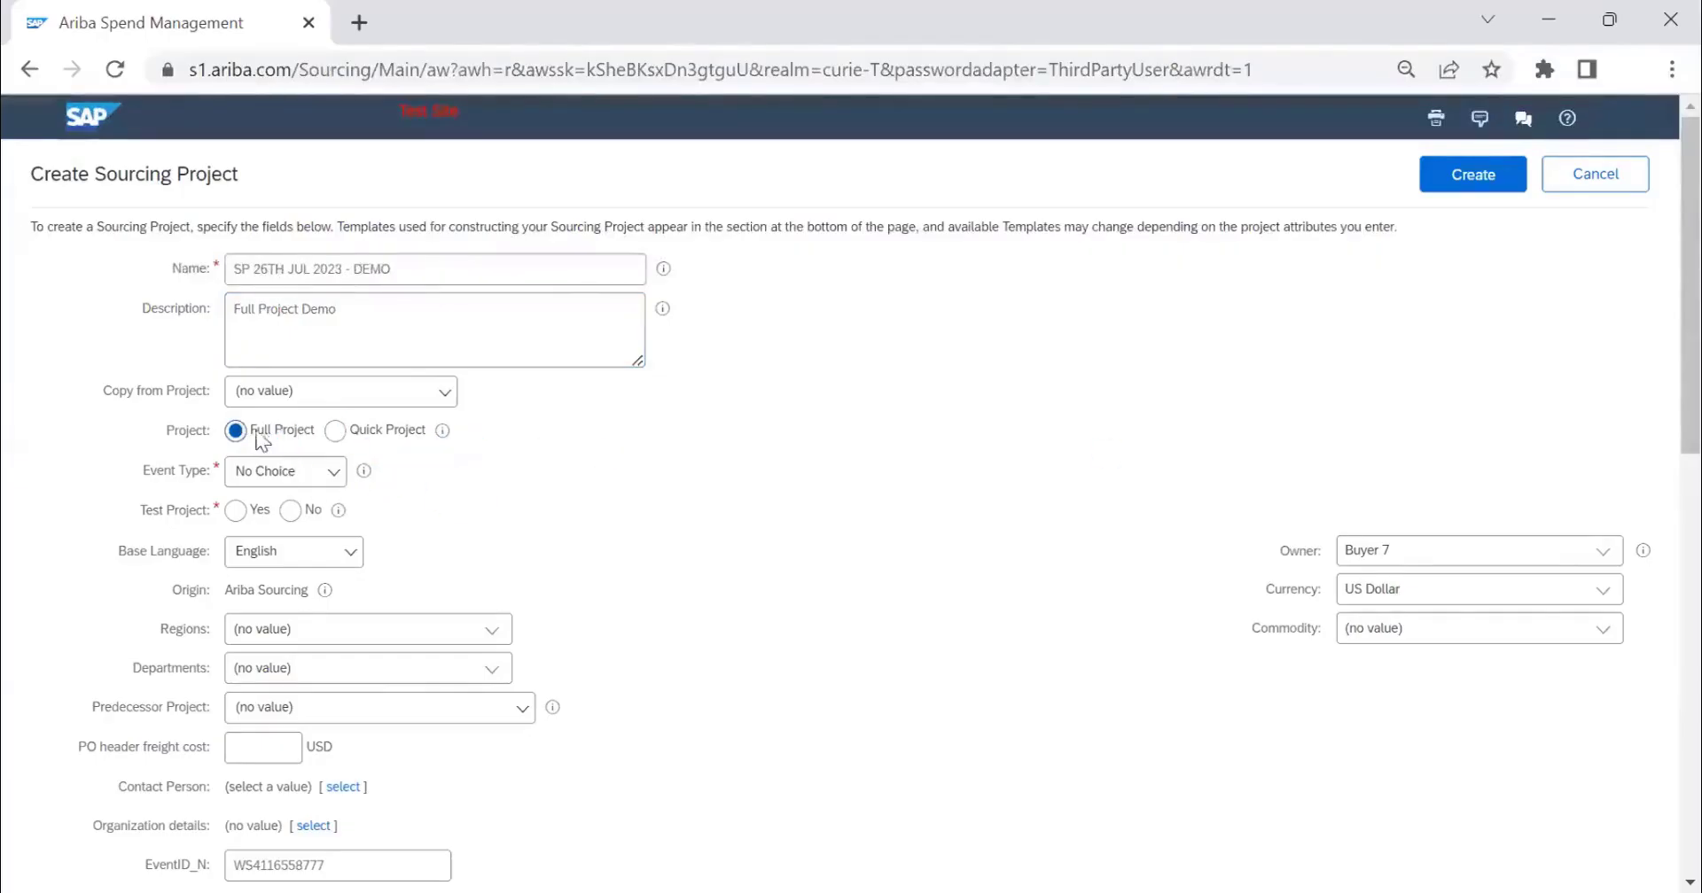
pyautogui.click(282, 434)
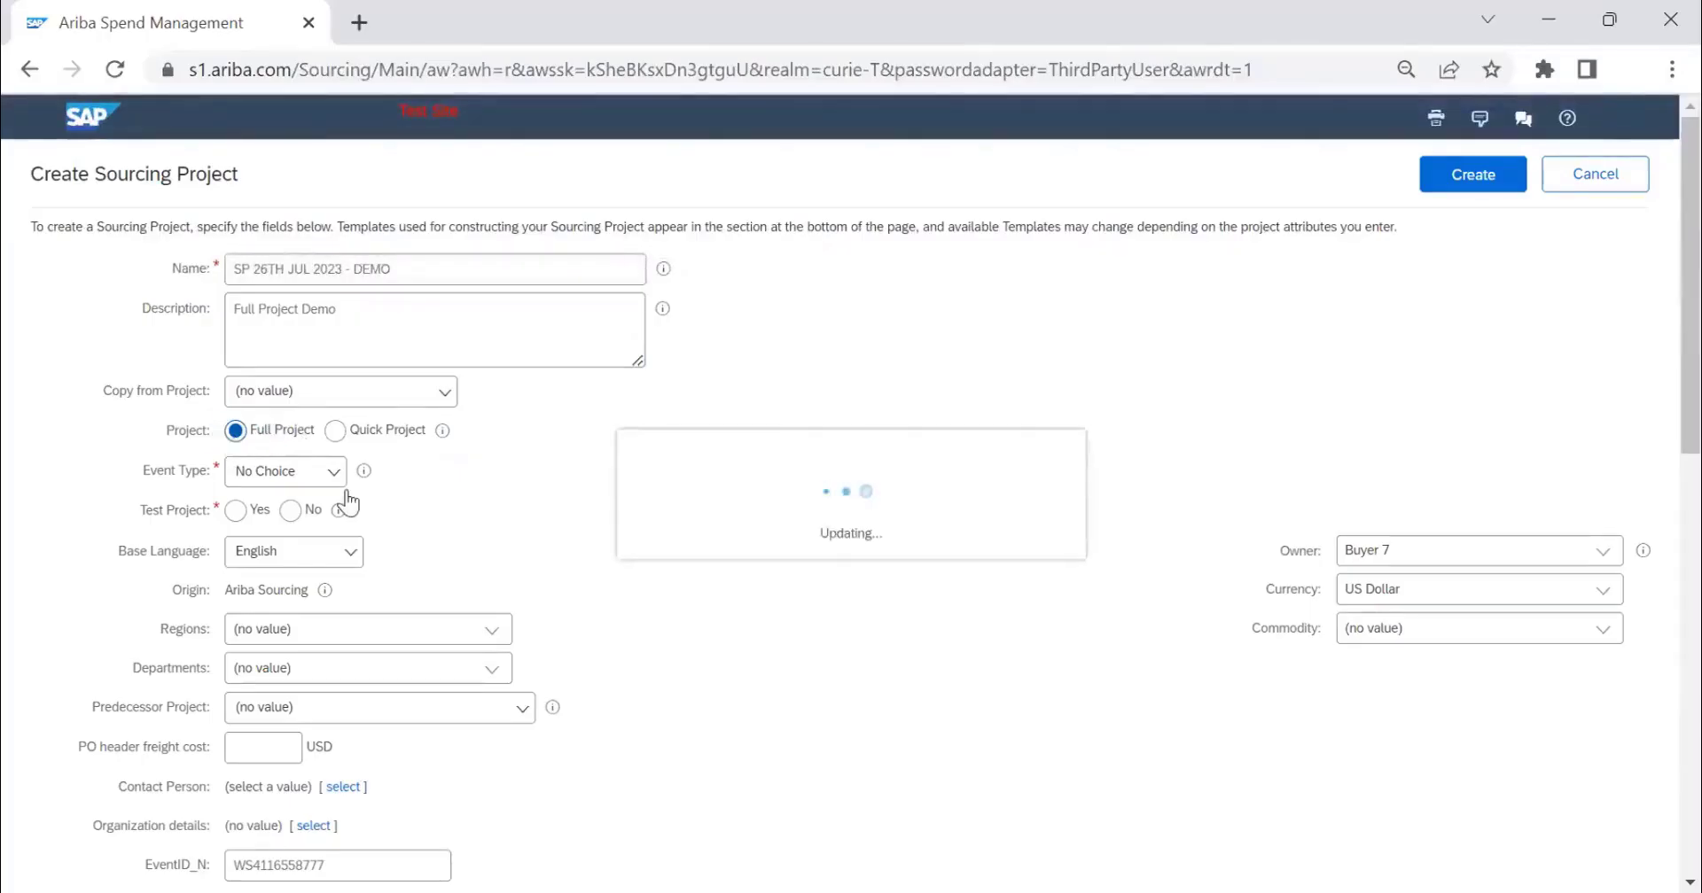
# Append - RE ENGINEERING to the sourcing project's name and mark the project as not being a test project.
pyautogui.click(465, 268)
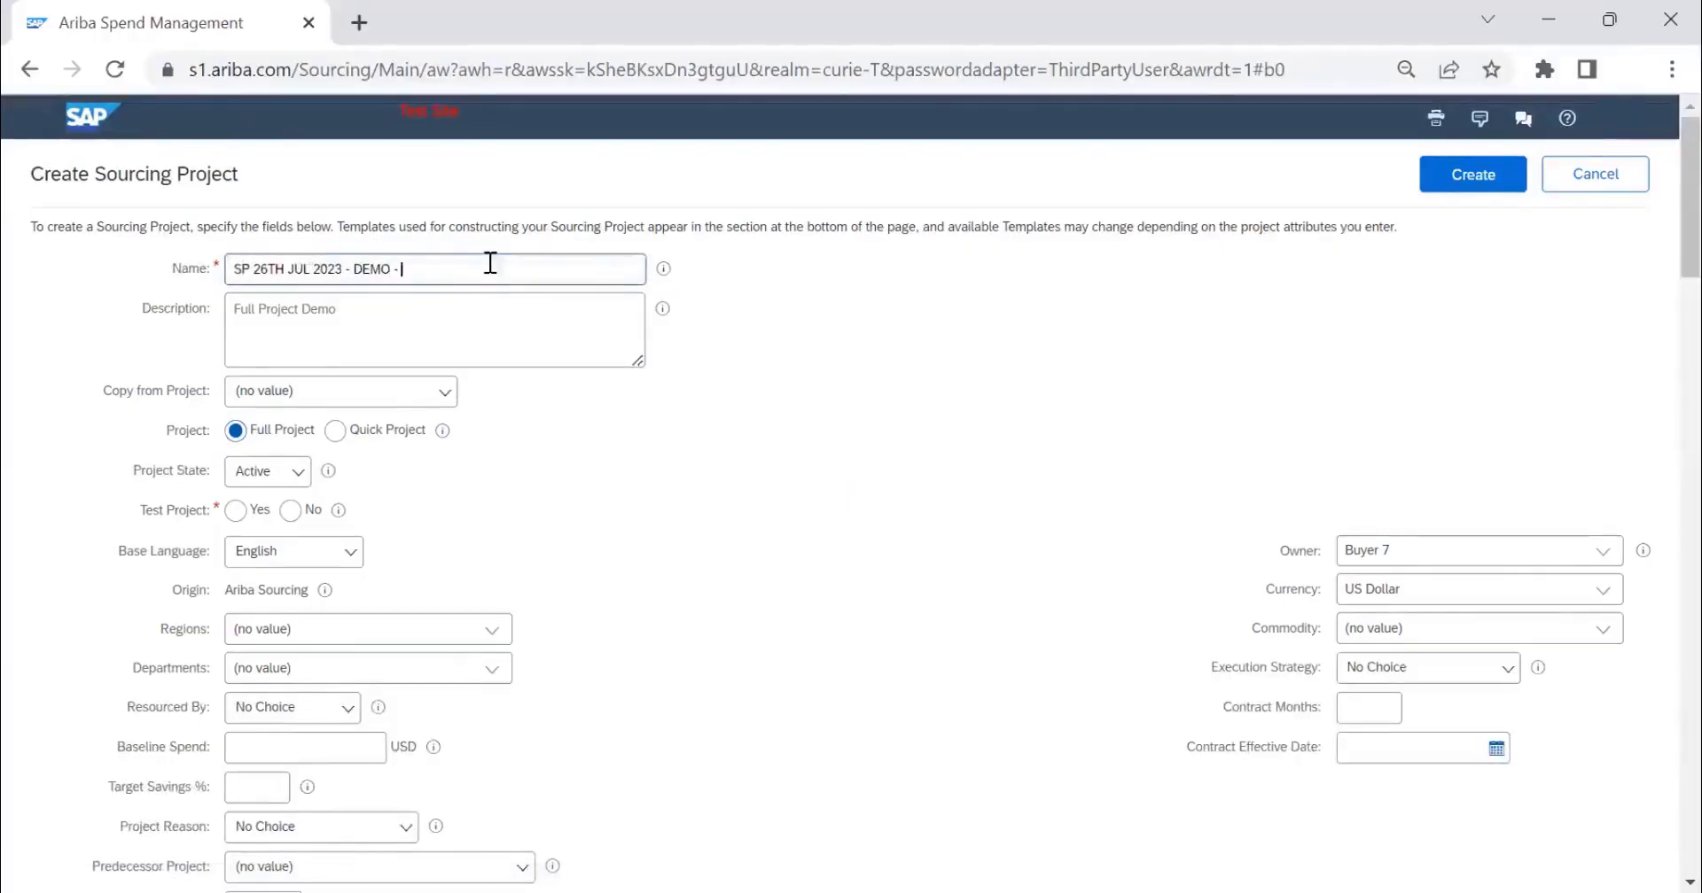
pyautogui.write('- r')
pyautogui.press('BackSpace')
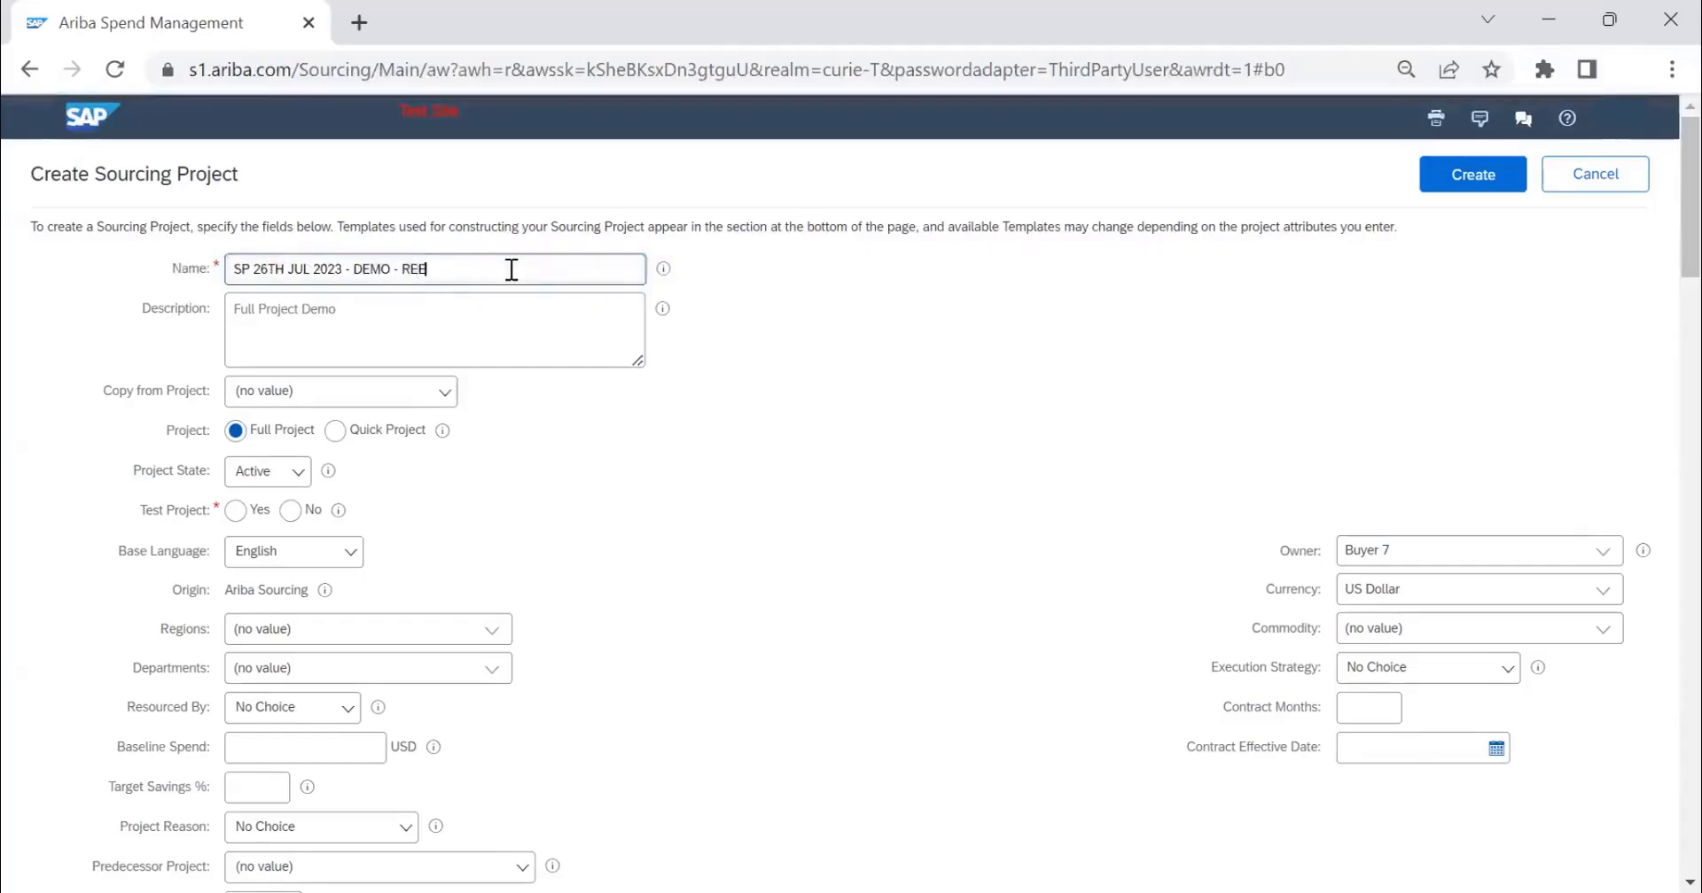
pyautogui.write('NGINEERING')
pyautogui.click(418, 268)
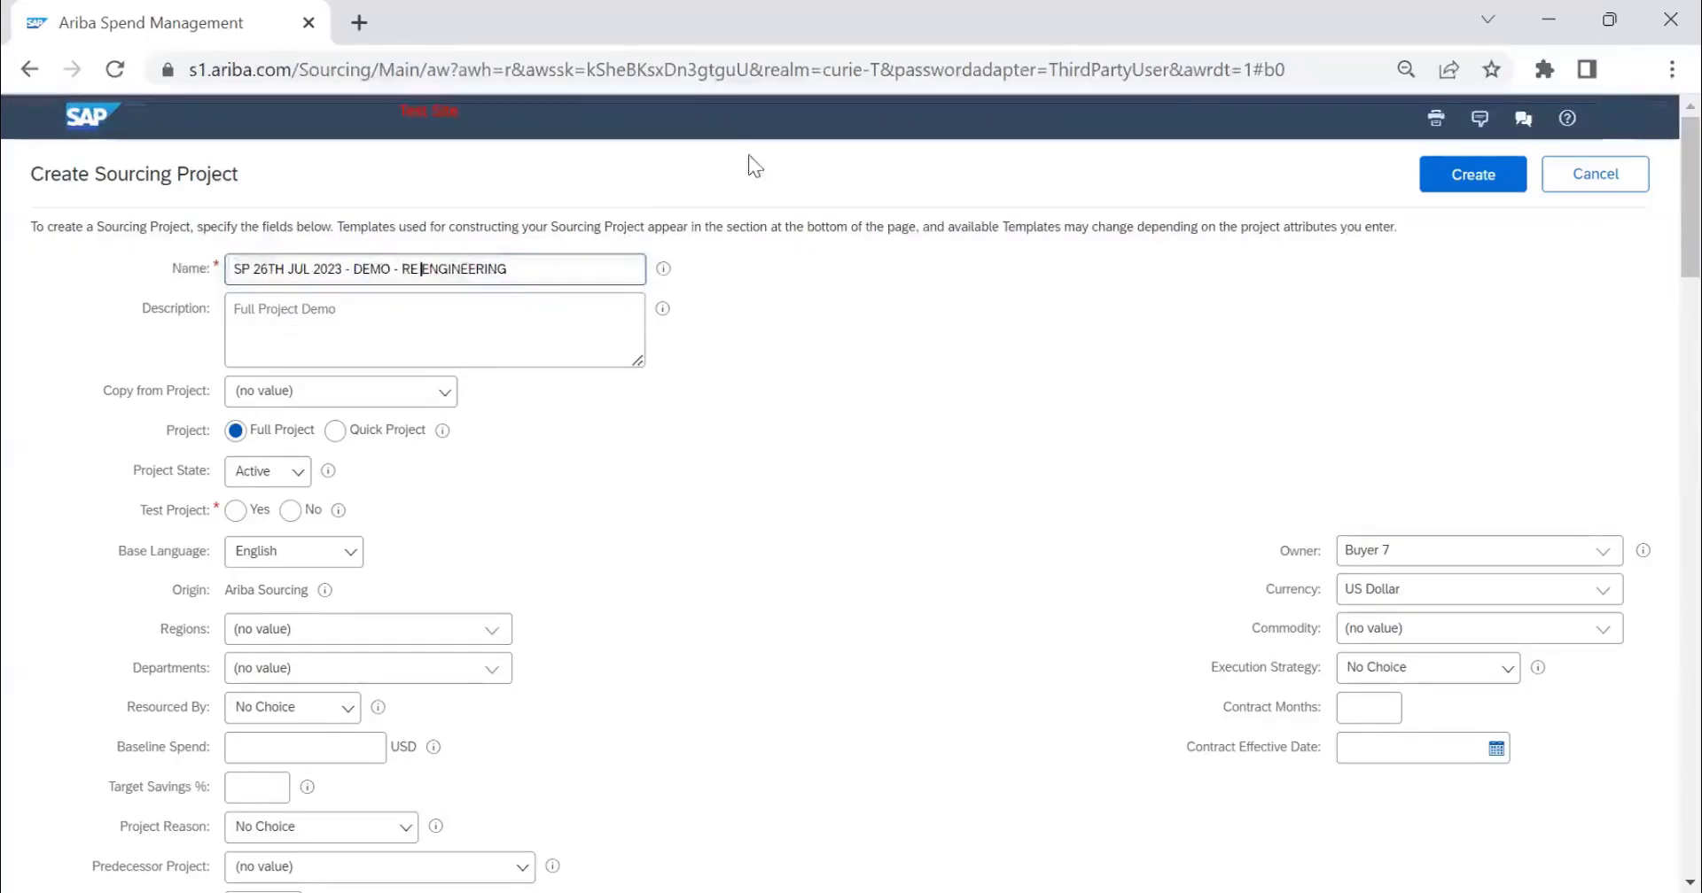
pyautogui.scroll(-2, 274, 301)
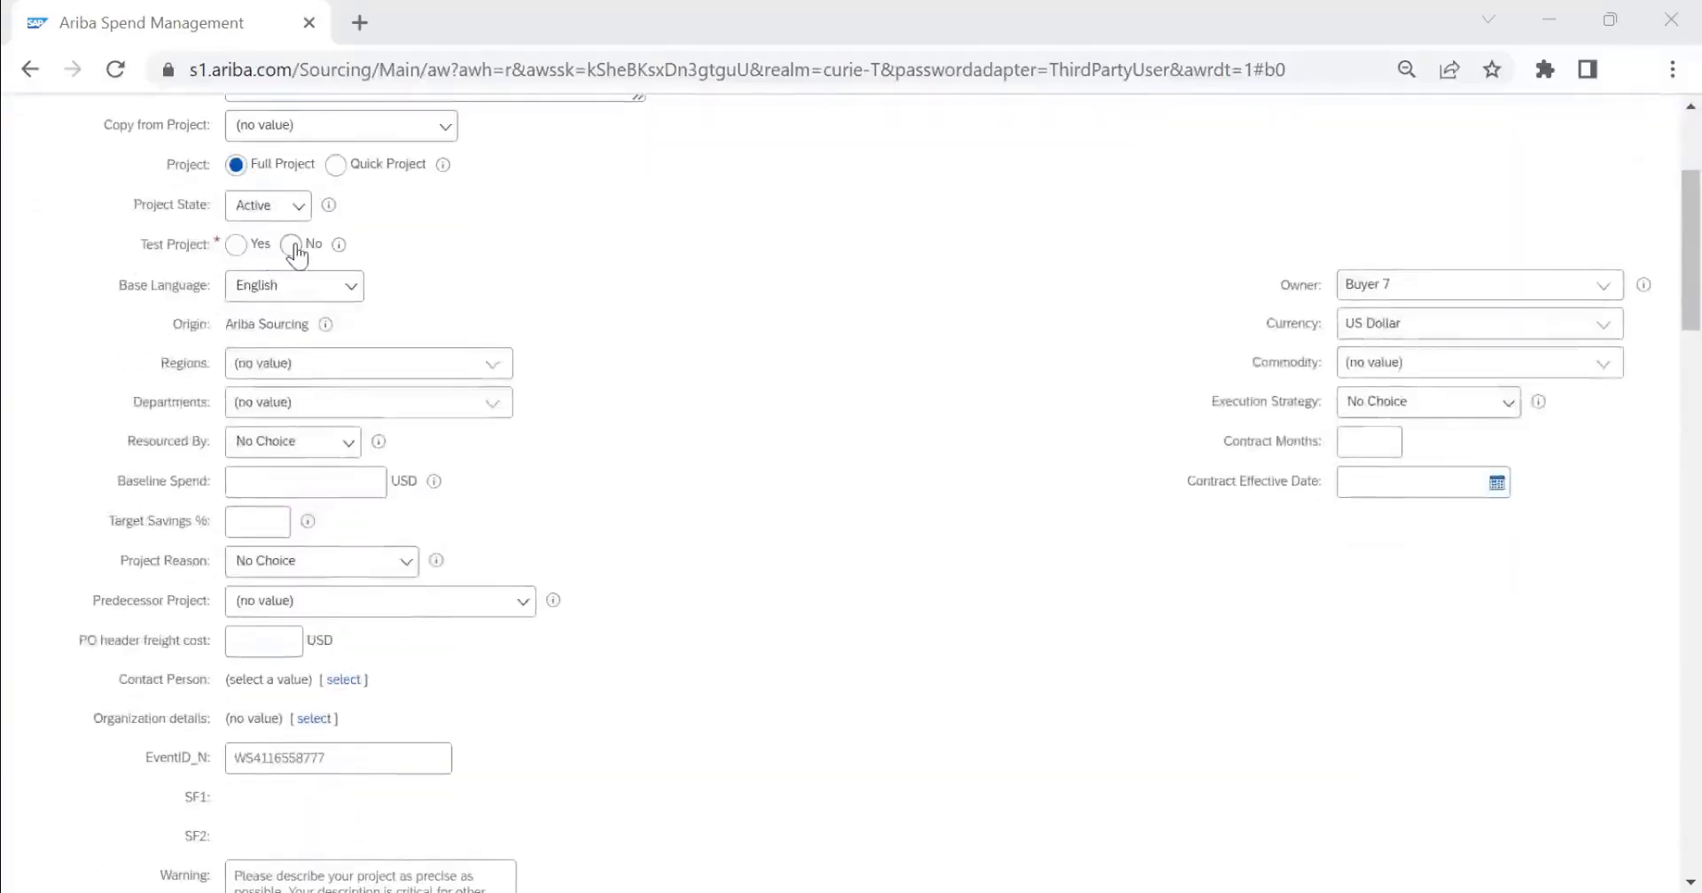
pyautogui.click(291, 246)
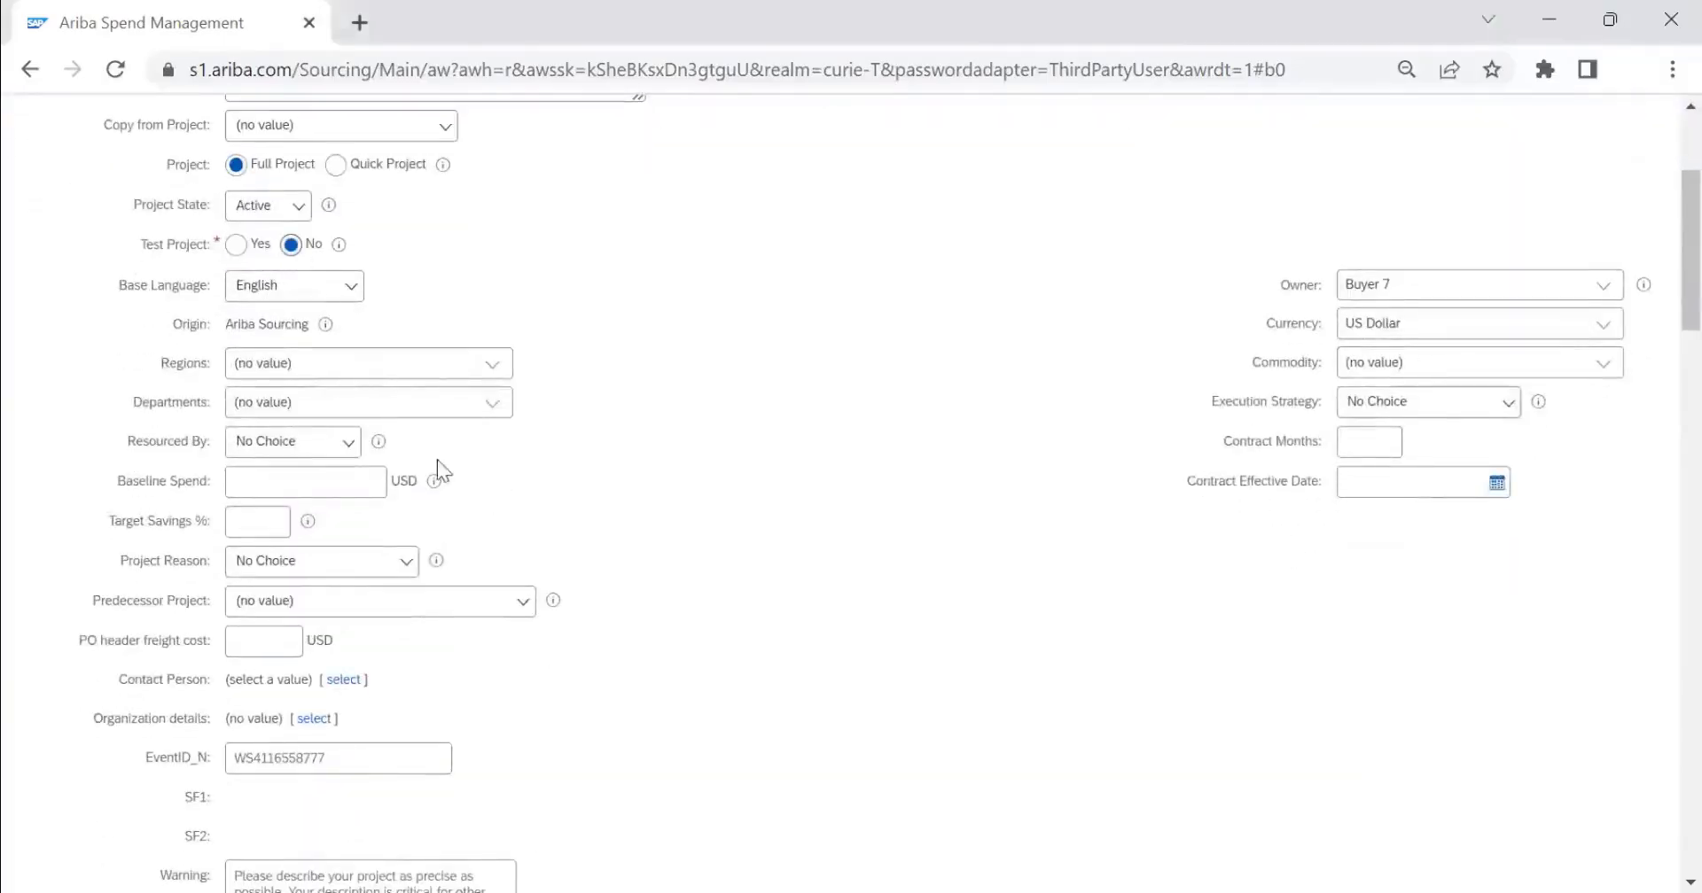
# Select the Soucing Full Project template from page 2 of the template list.
pyautogui.scroll(-1, 935, 541)
pyautogui.scroll(-9, 922, 527)
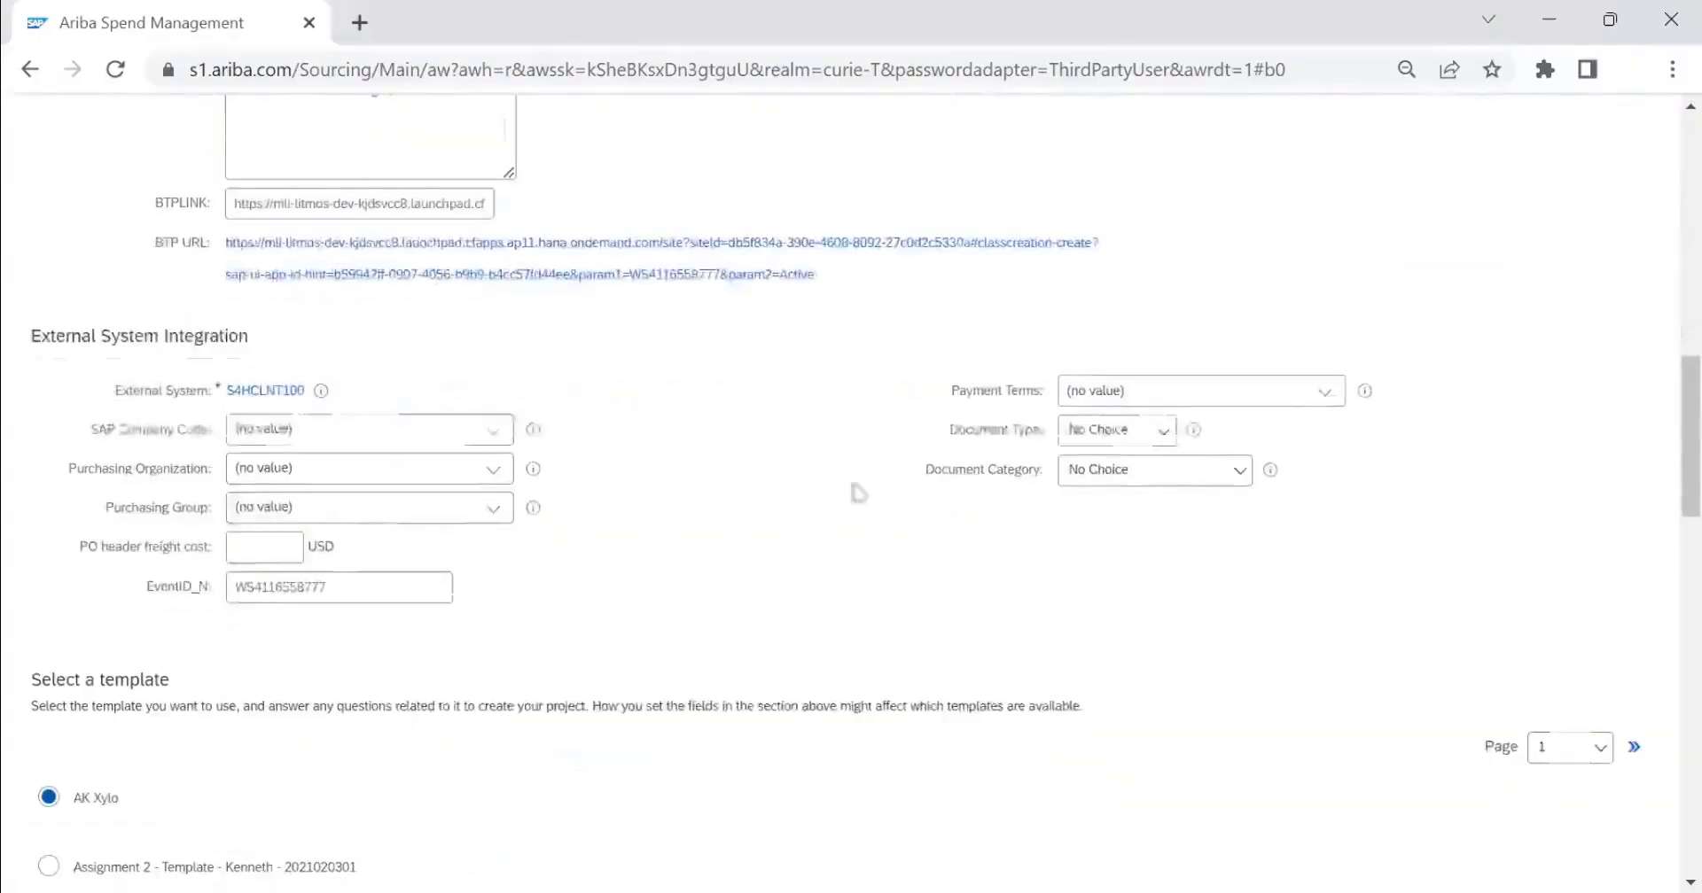
pyautogui.scroll(-3, 457, 443)
pyautogui.scroll(-3, 456, 449)
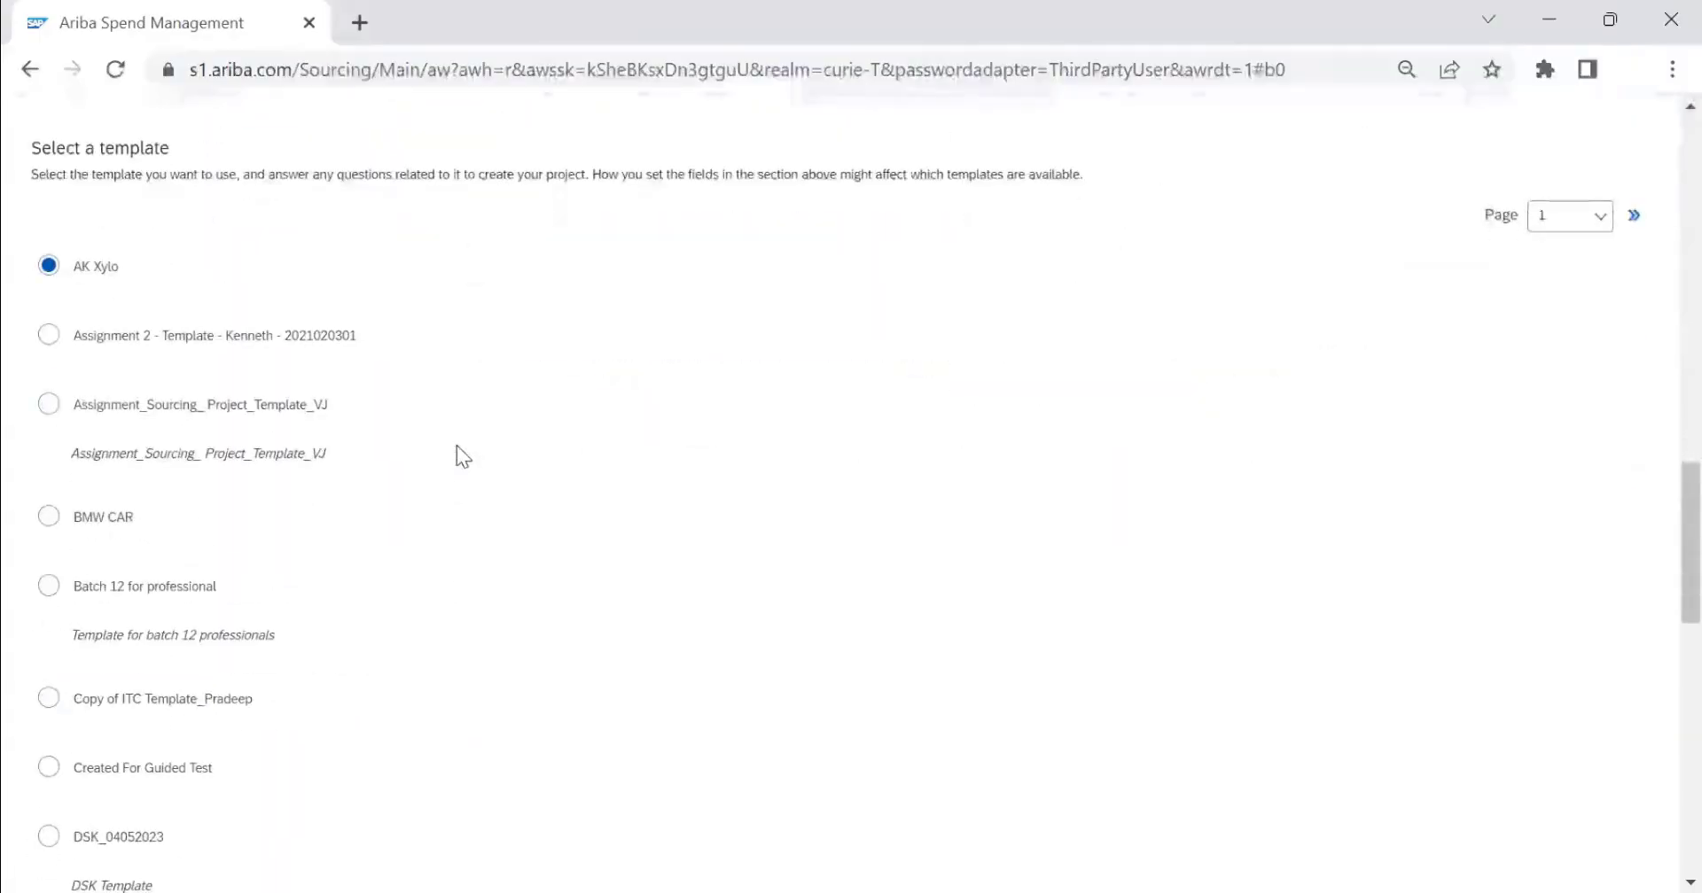
pyautogui.scroll(15, 448, 455)
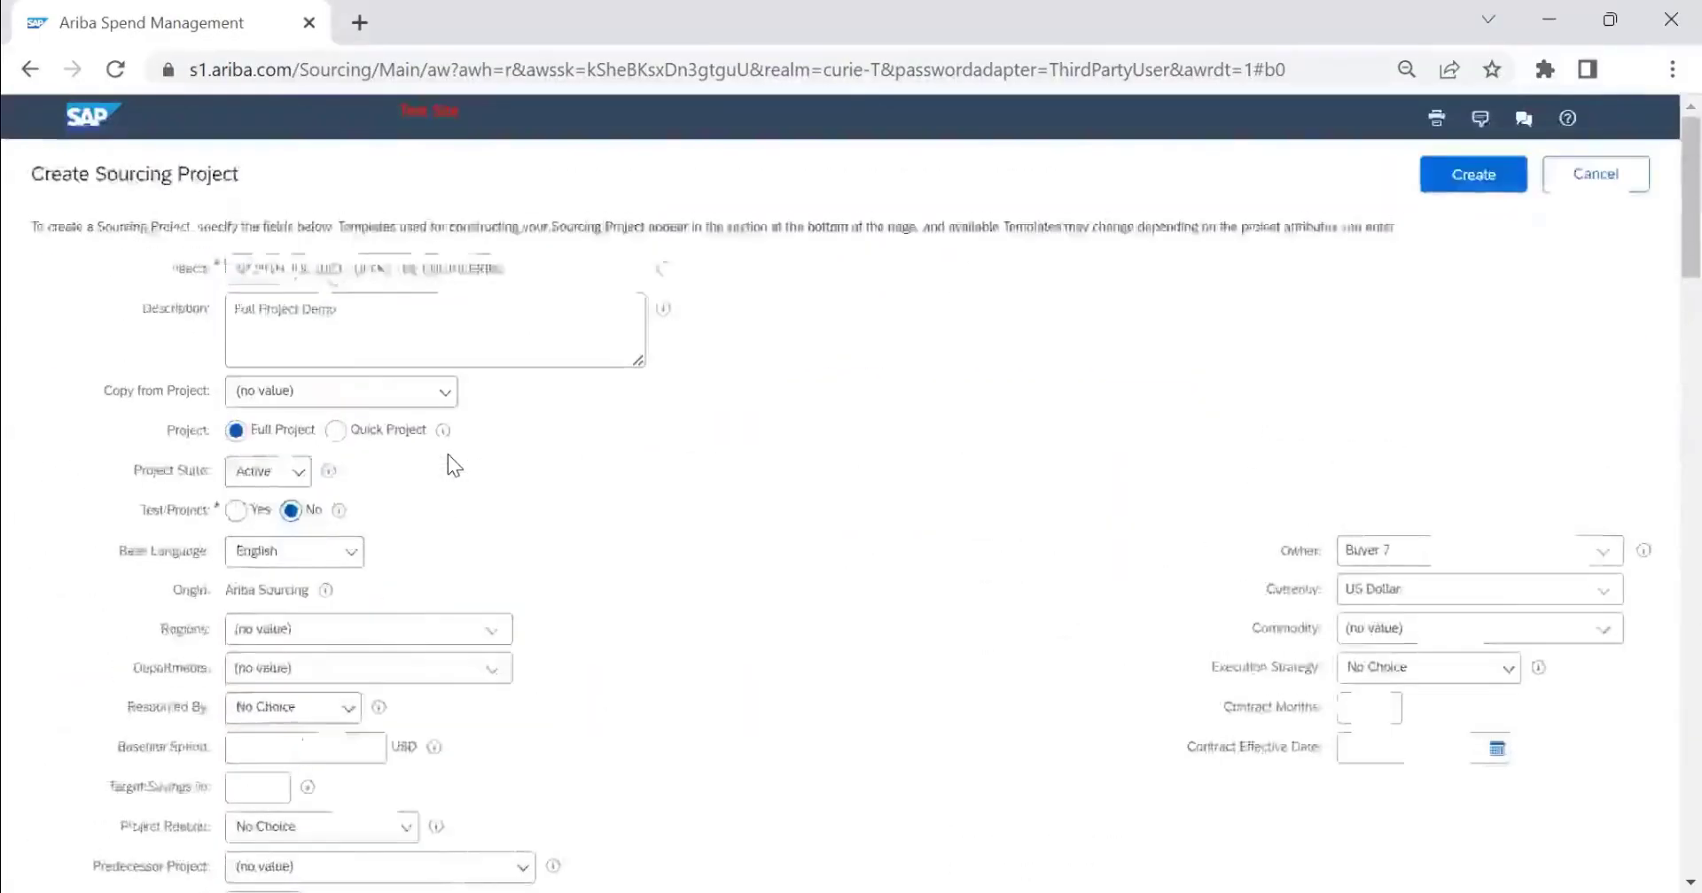
pyautogui.scroll(-6, 449, 455)
pyautogui.scroll(3, 449, 454)
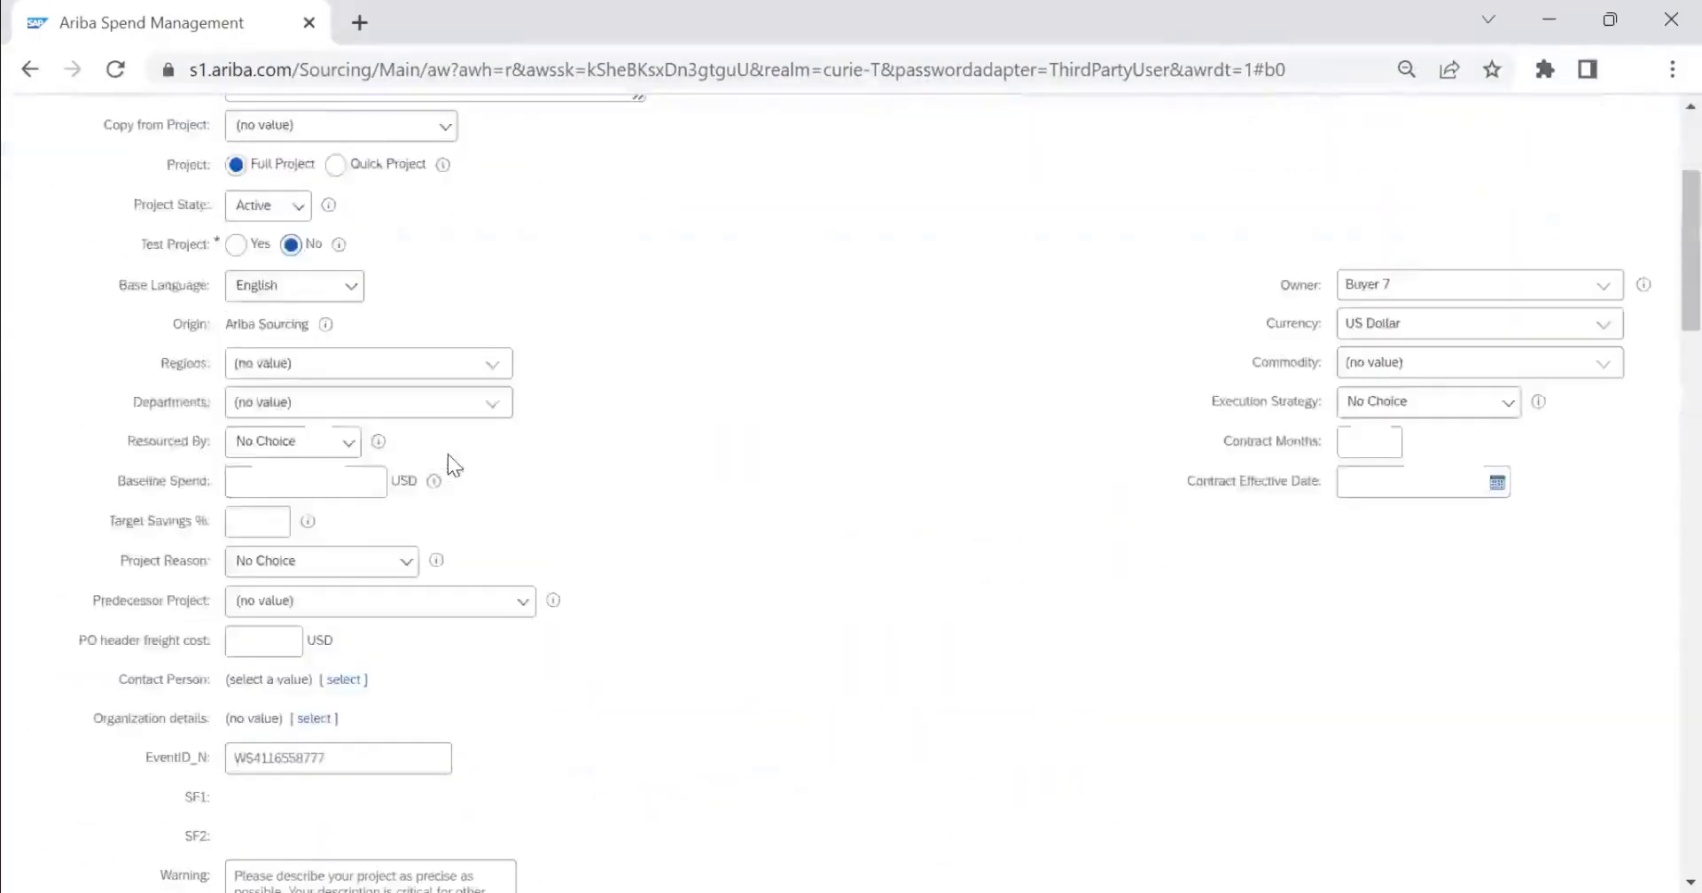
pyautogui.scroll(-15, 448, 453)
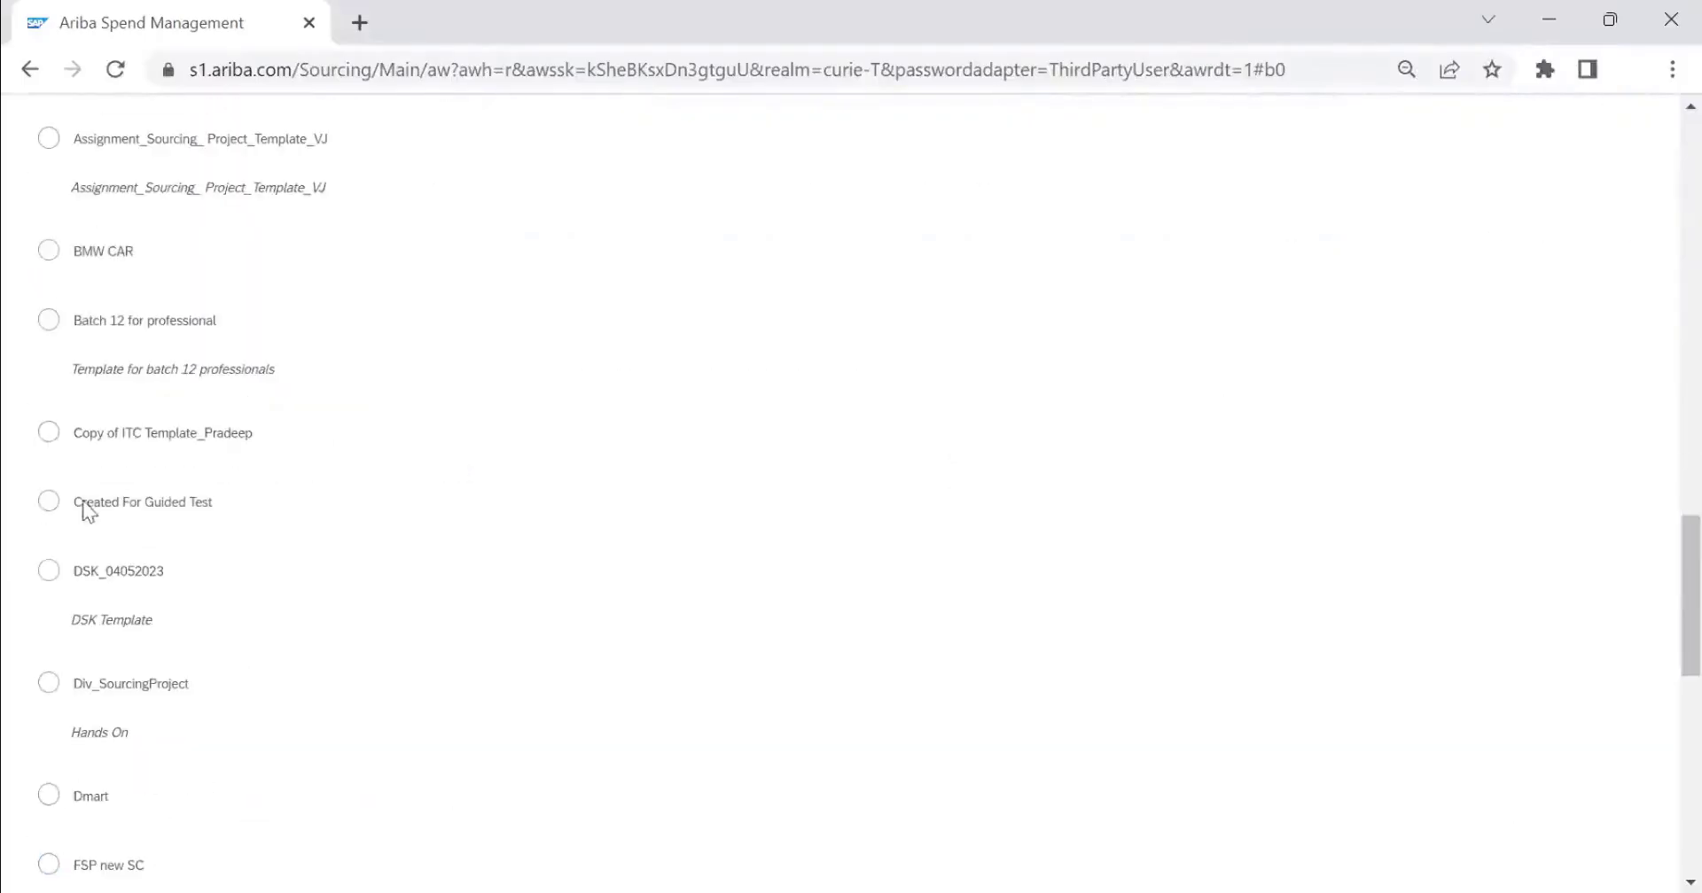
pyautogui.scroll(-6, 45, 399)
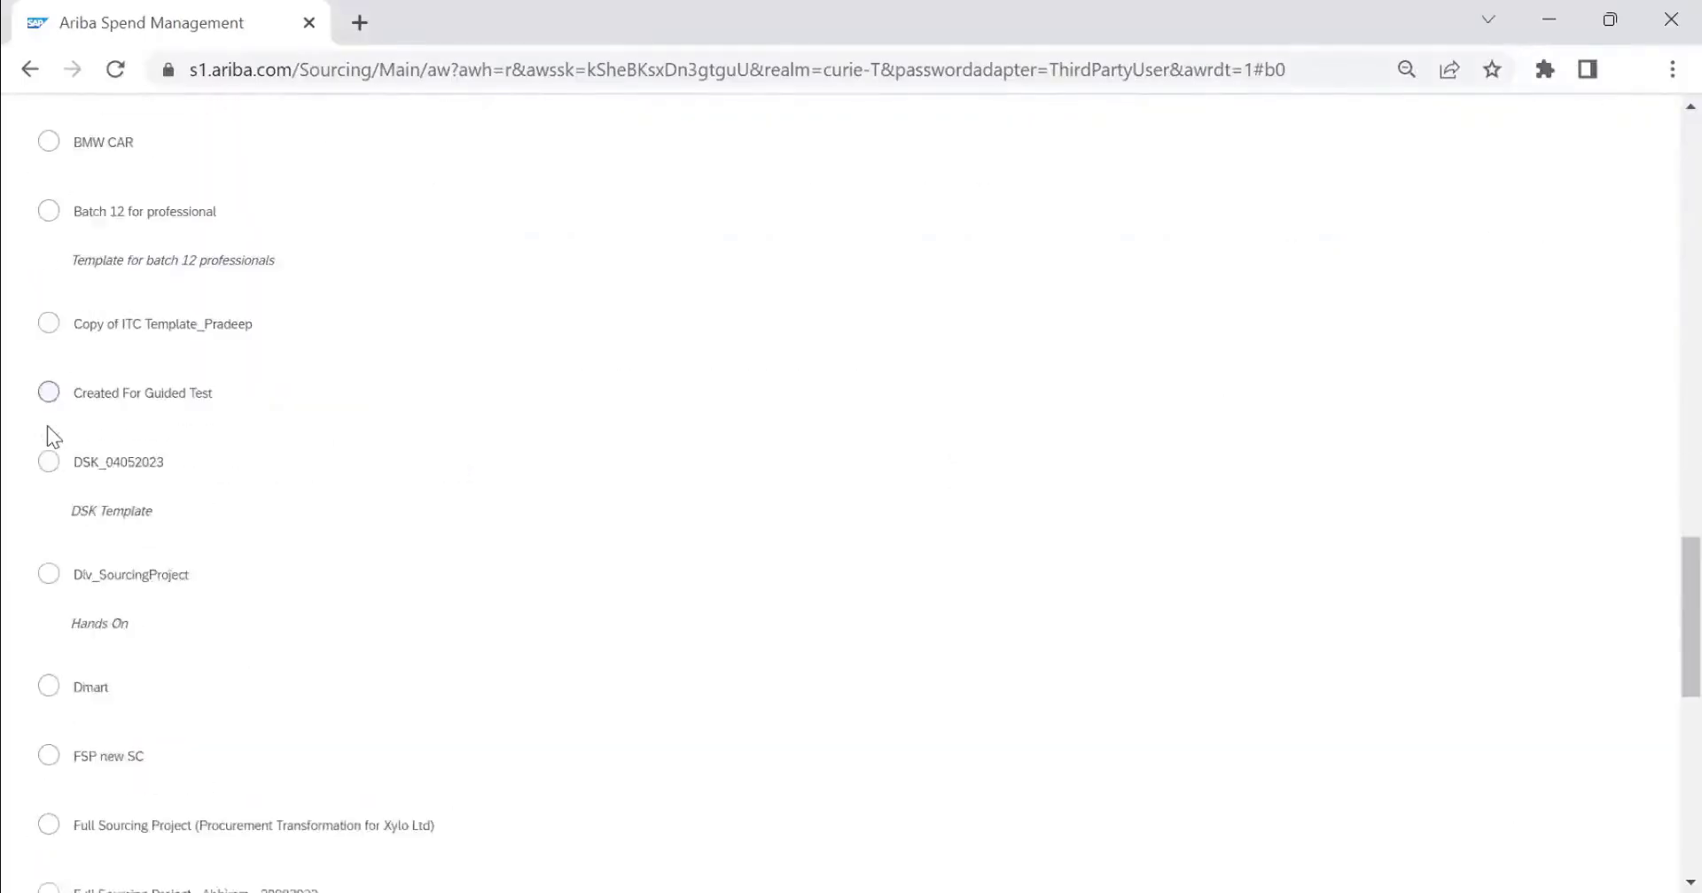
pyautogui.scroll(-3, 49, 435)
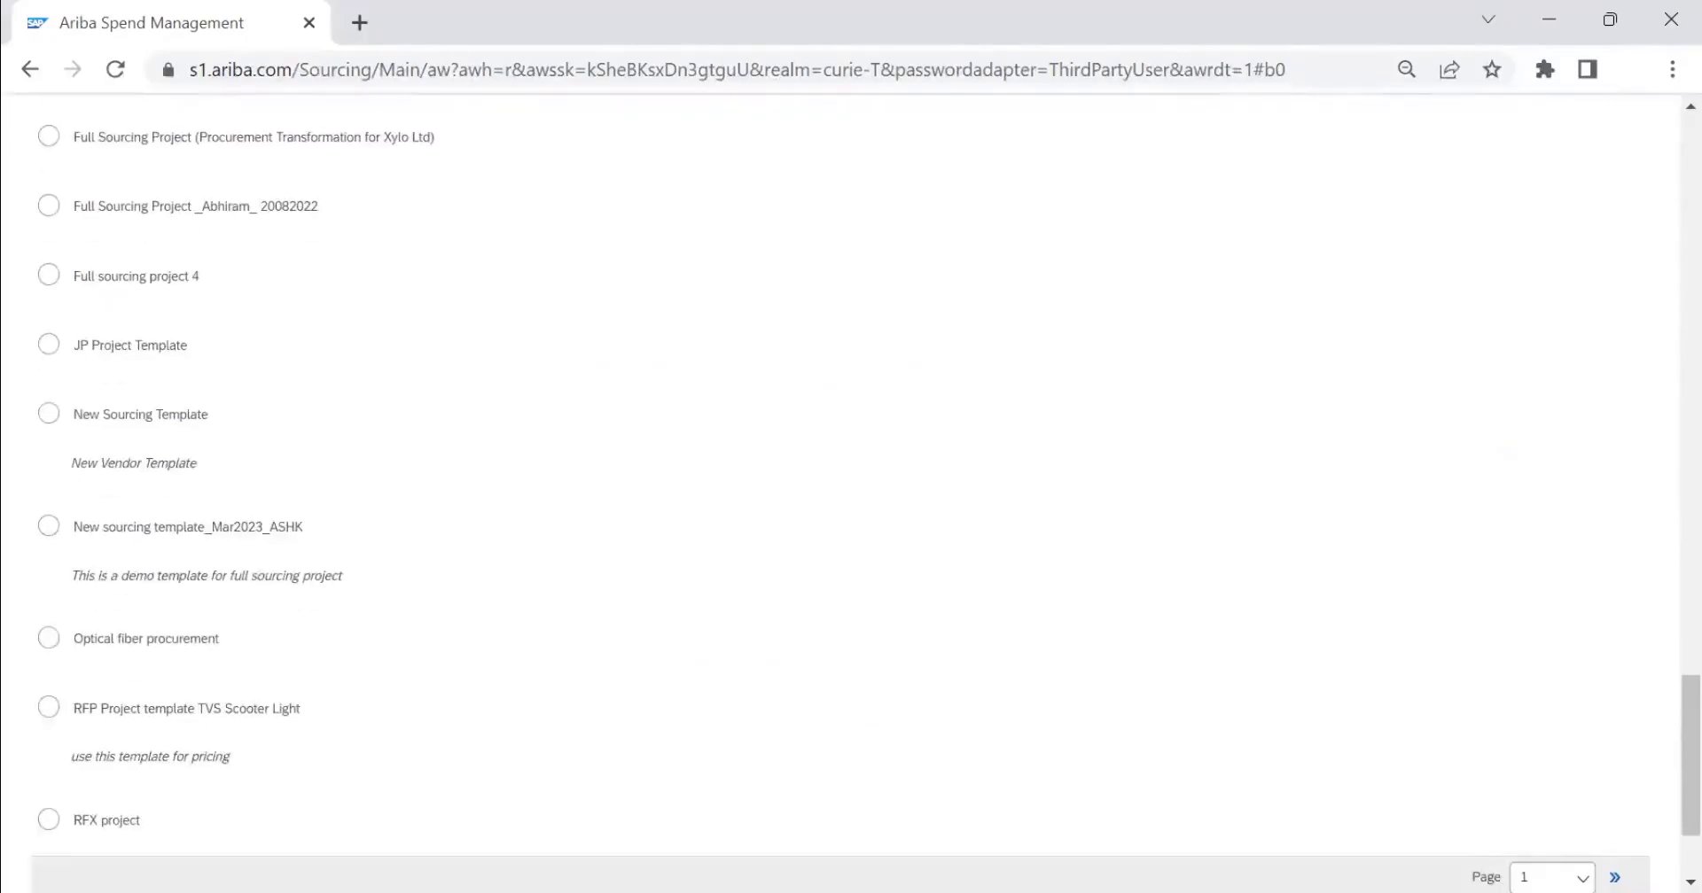
pyautogui.click(1520, 864)
pyautogui.click(1531, 621)
pyautogui.scroll(6, 301, 502)
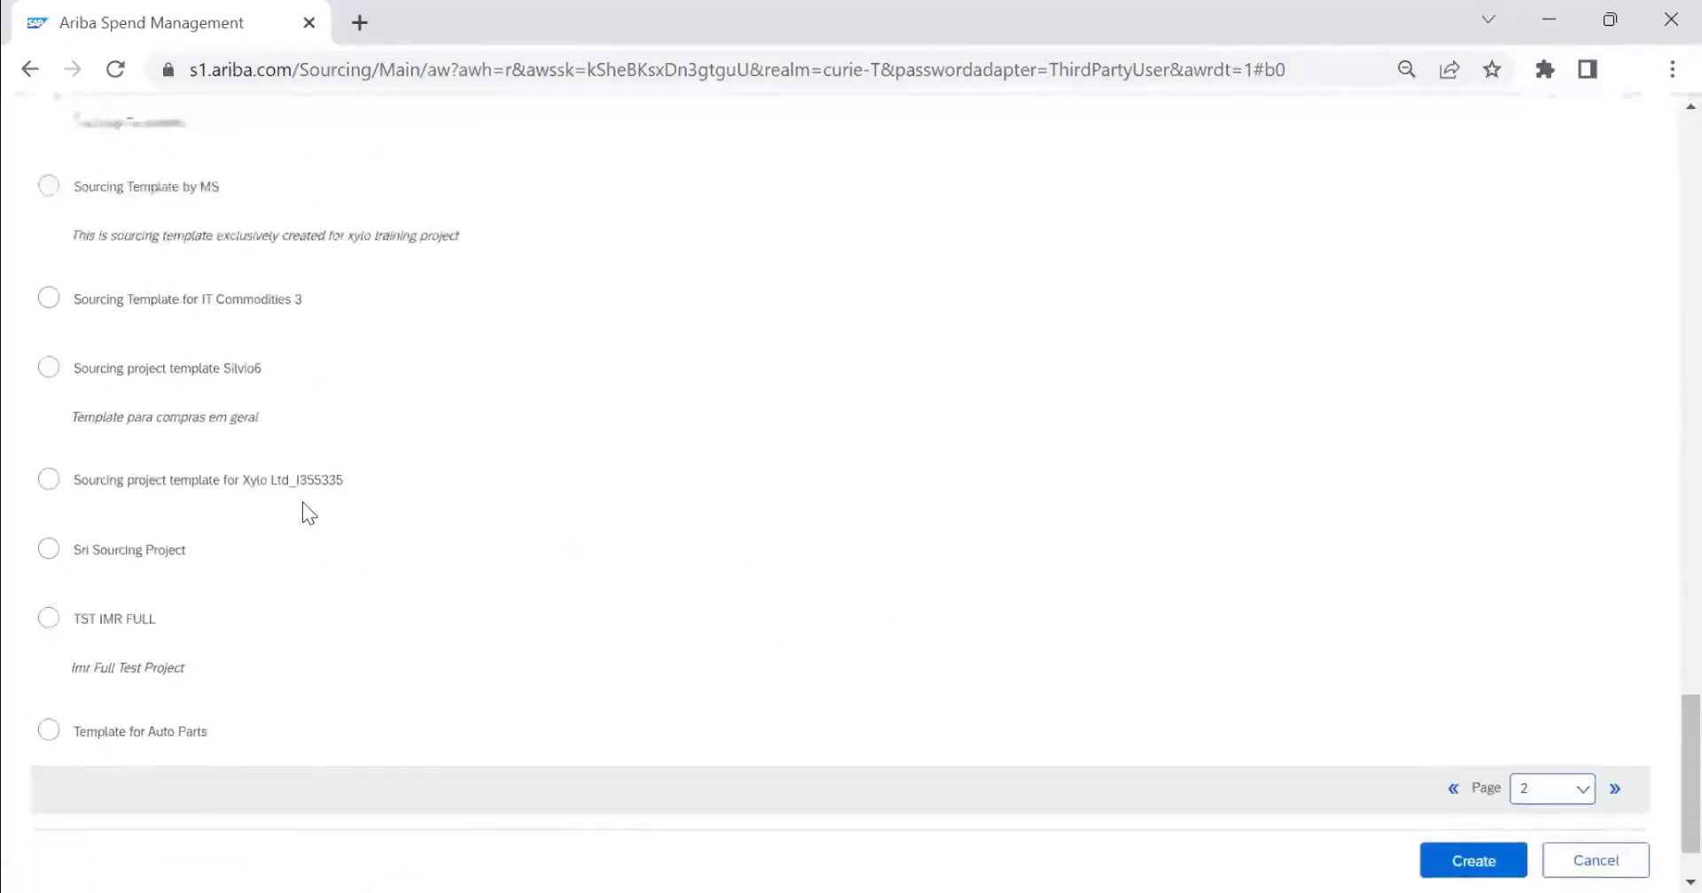
pyautogui.scroll(5, 296, 529)
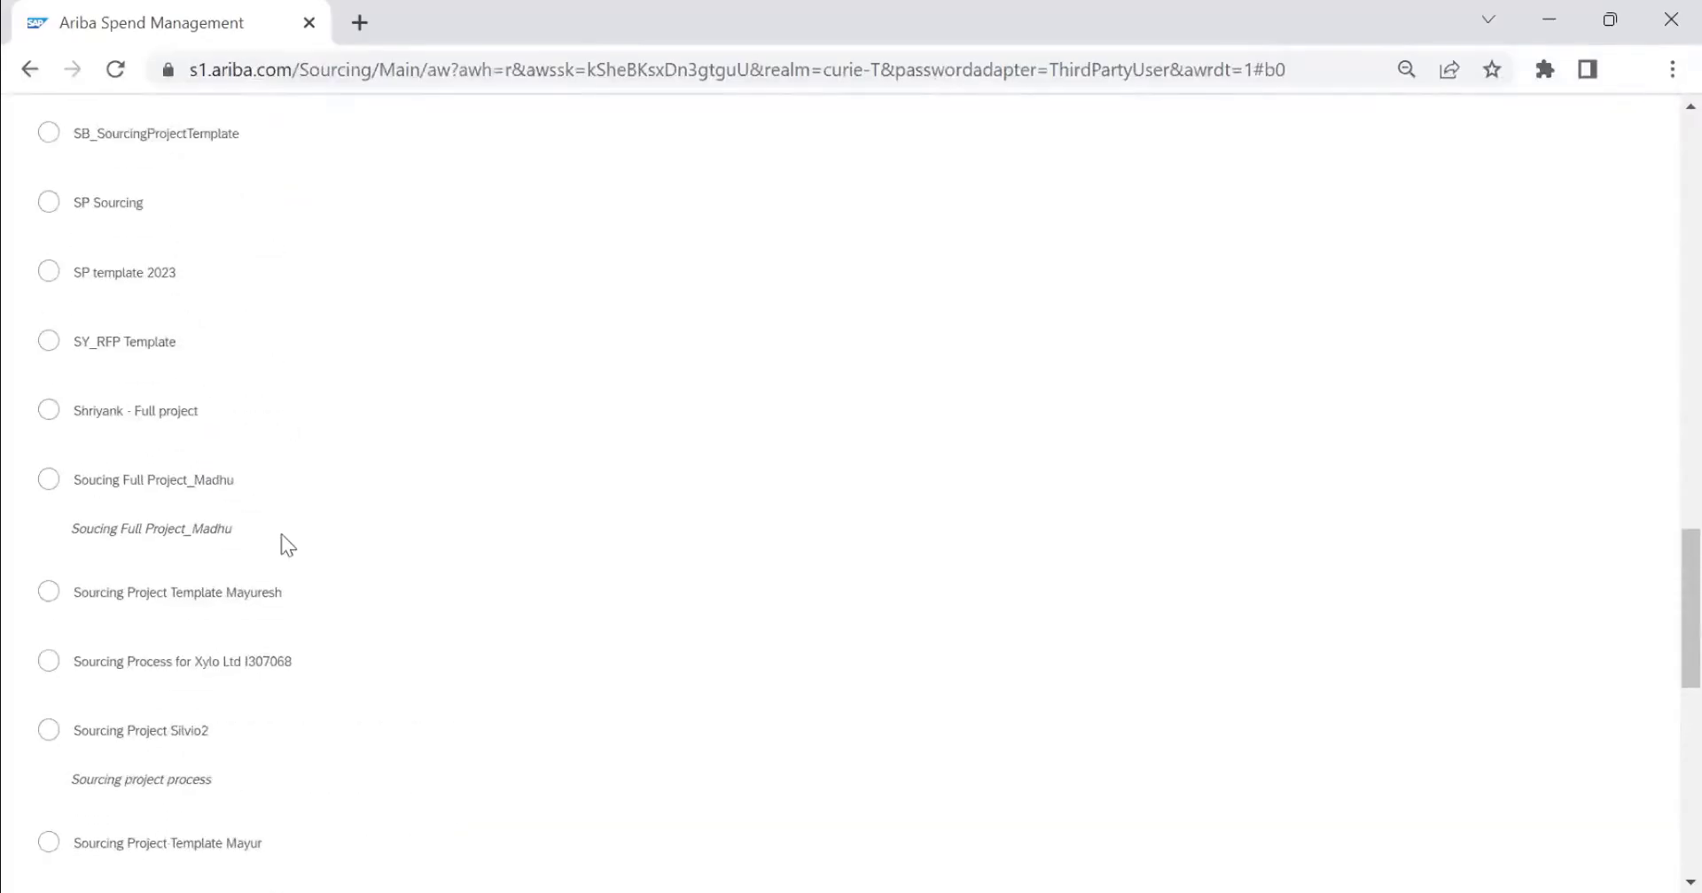
pyautogui.scroll(2, 53, 496)
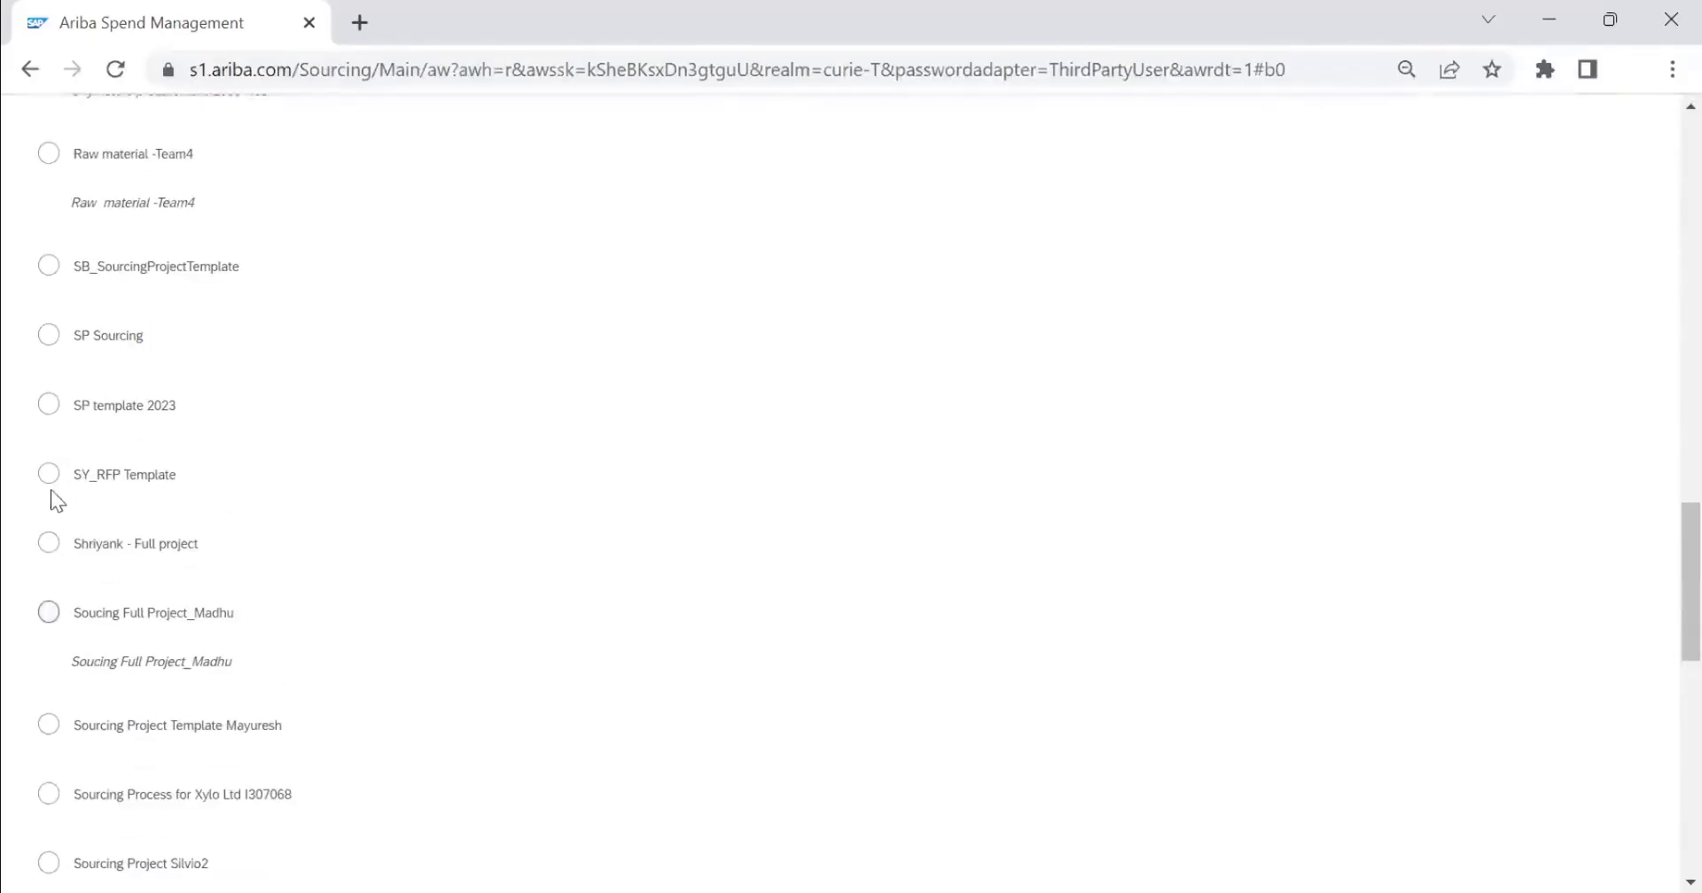
pyautogui.click(49, 612)
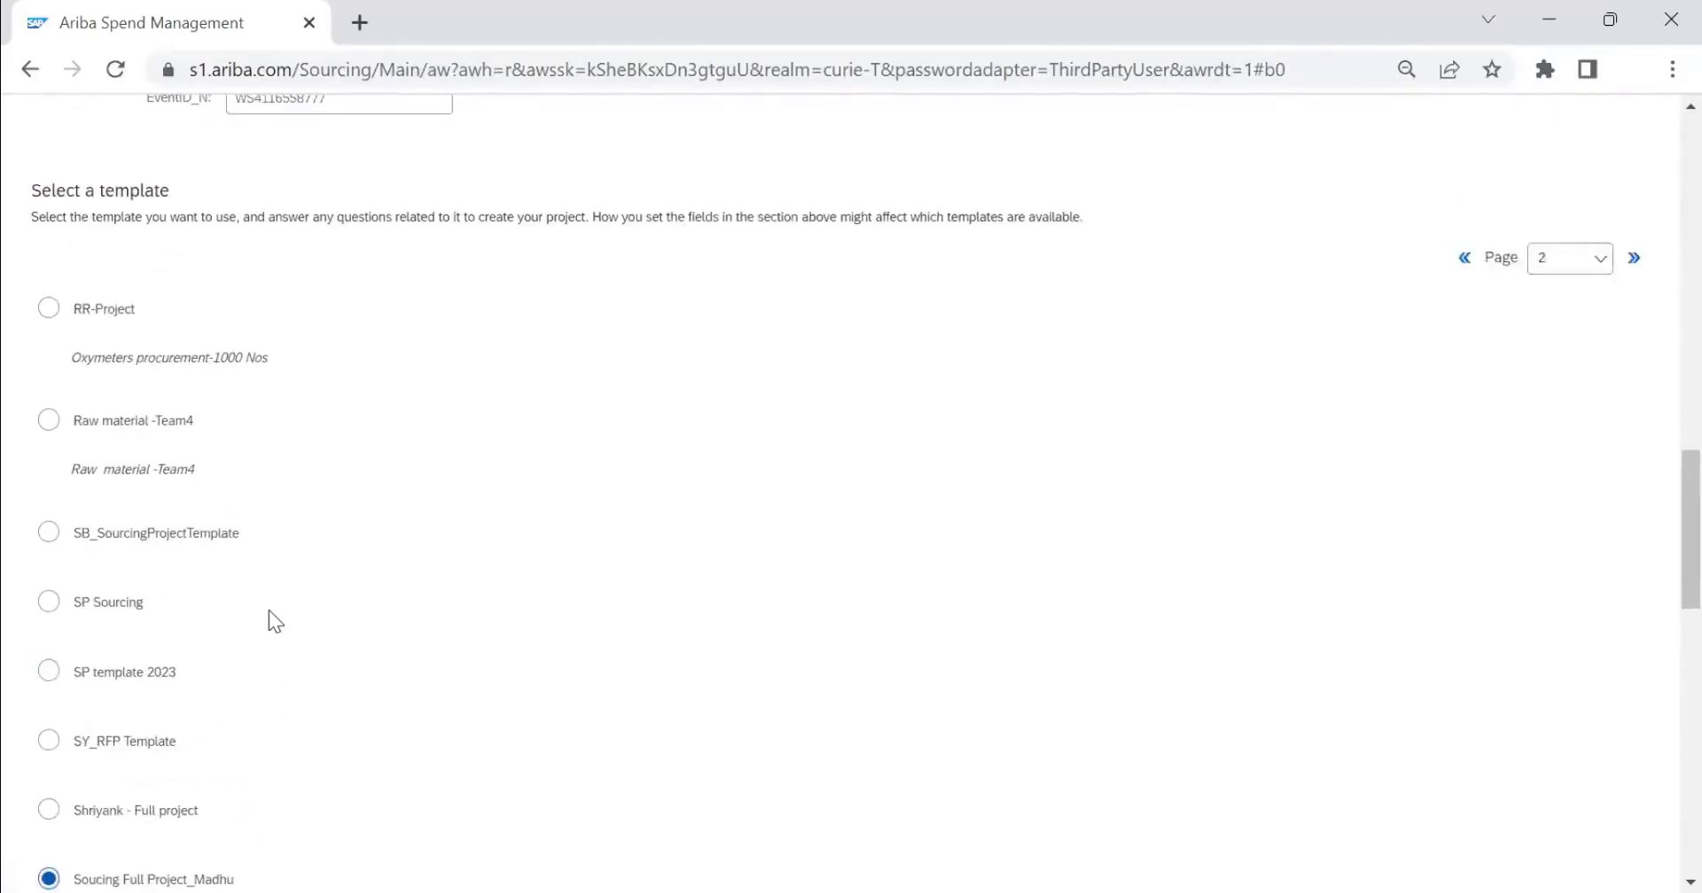
# Create the sourcing project from the selected template.
pyautogui.scroll(-7, 268, 610)
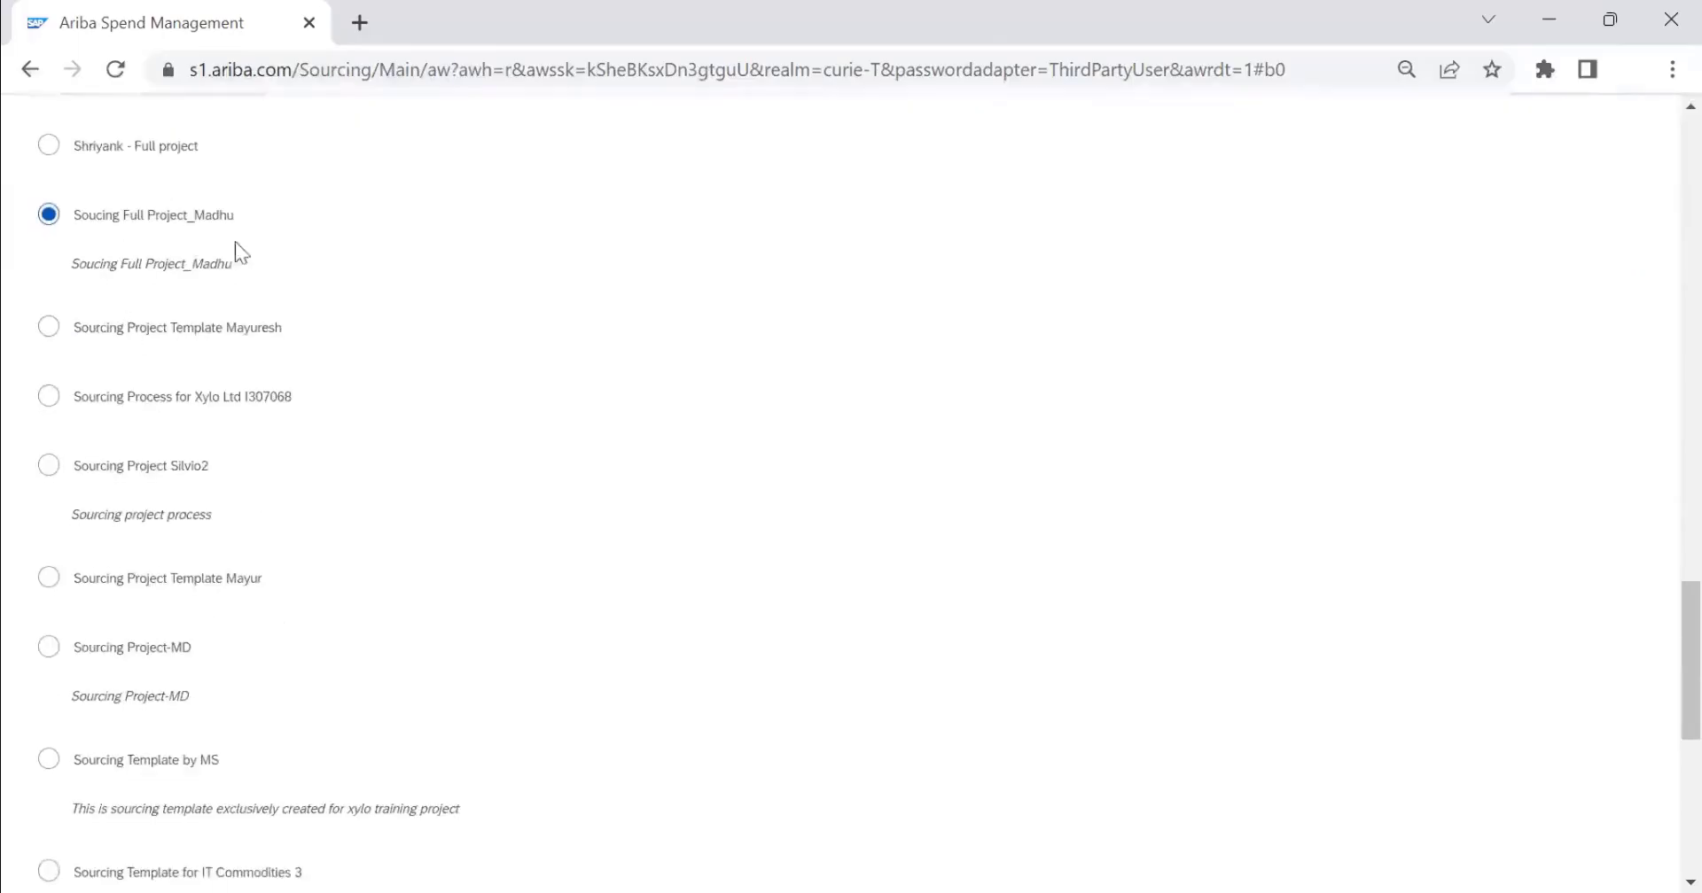
pyautogui.scroll(-8, 763, 496)
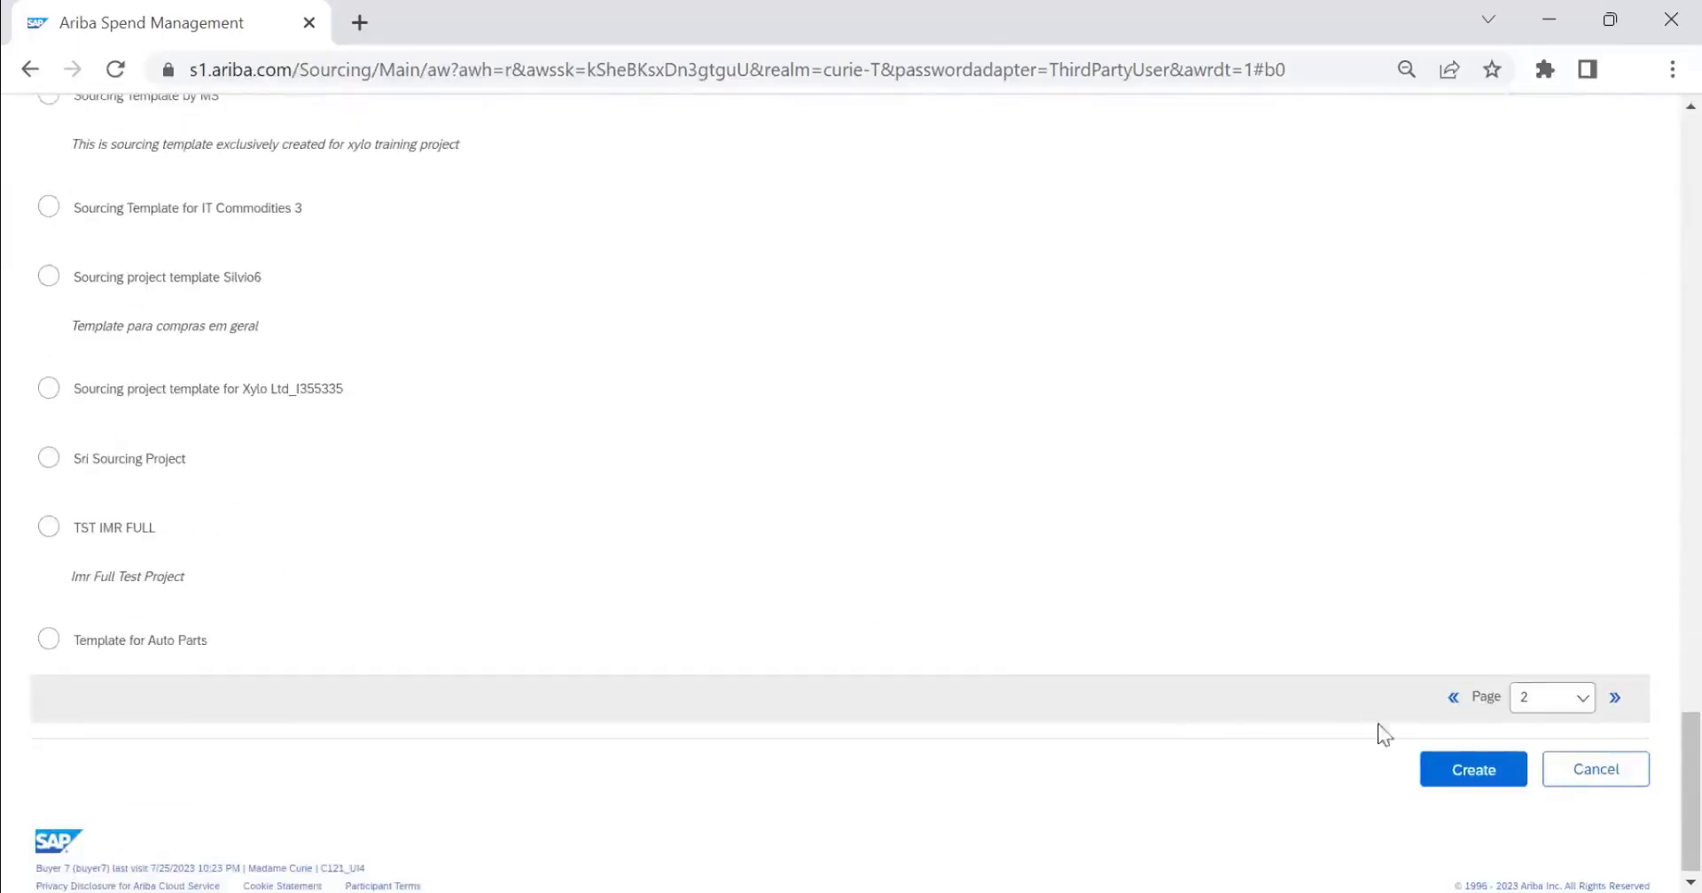
pyautogui.click(1458, 780)
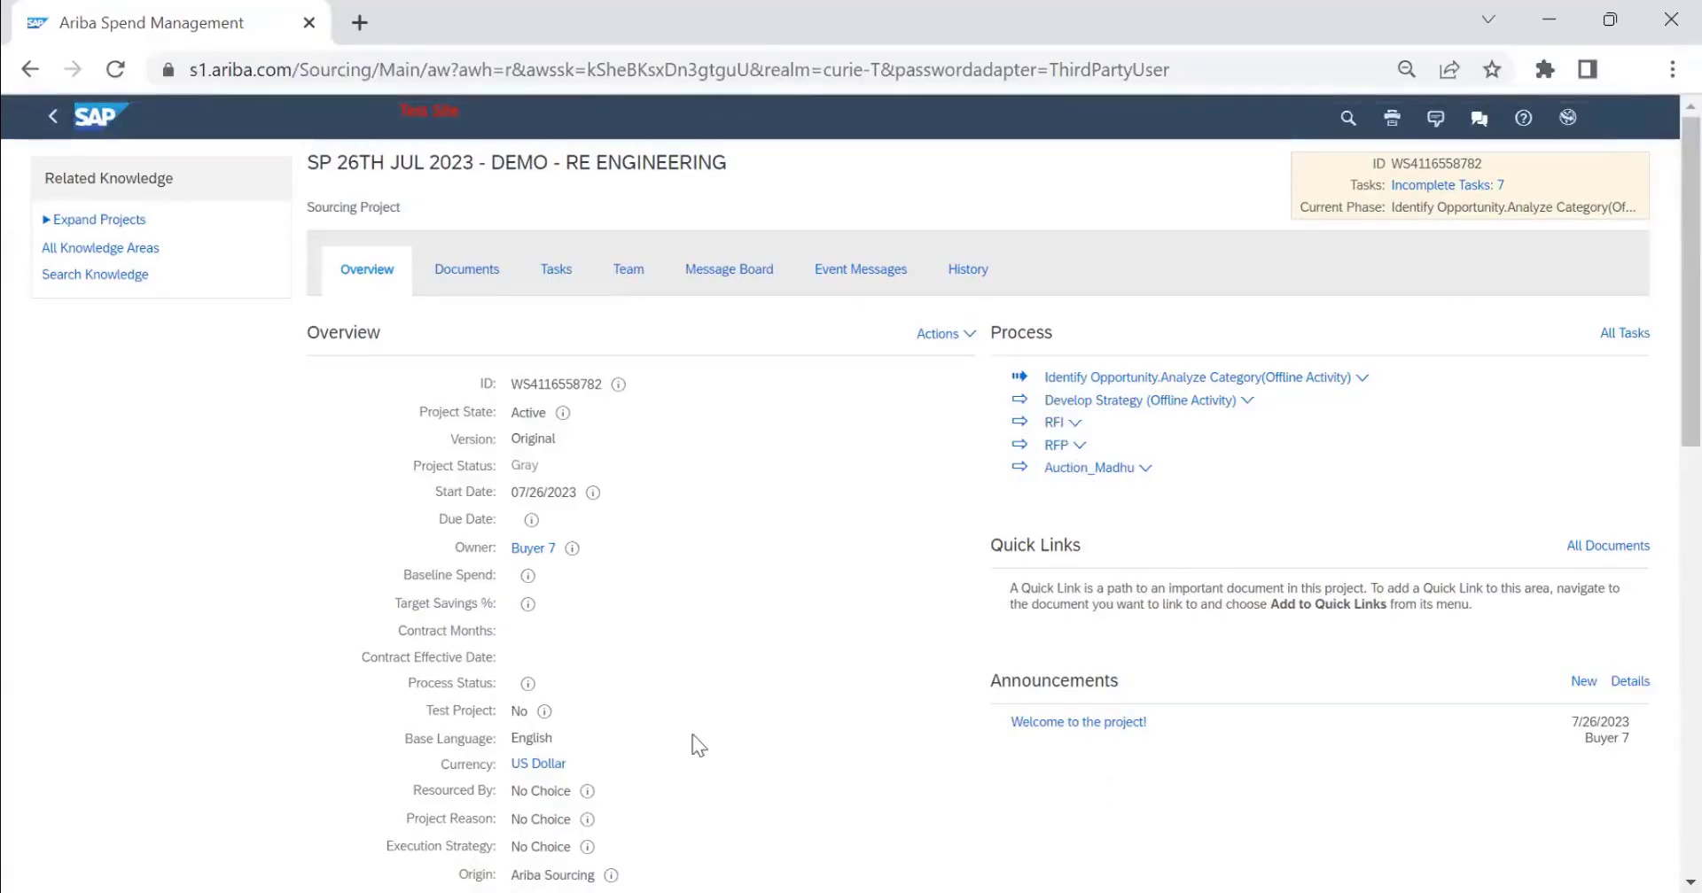
# Review the new project's documents and its task list, with the RFI and RFP phases expanded.
pyautogui.click(472, 272)
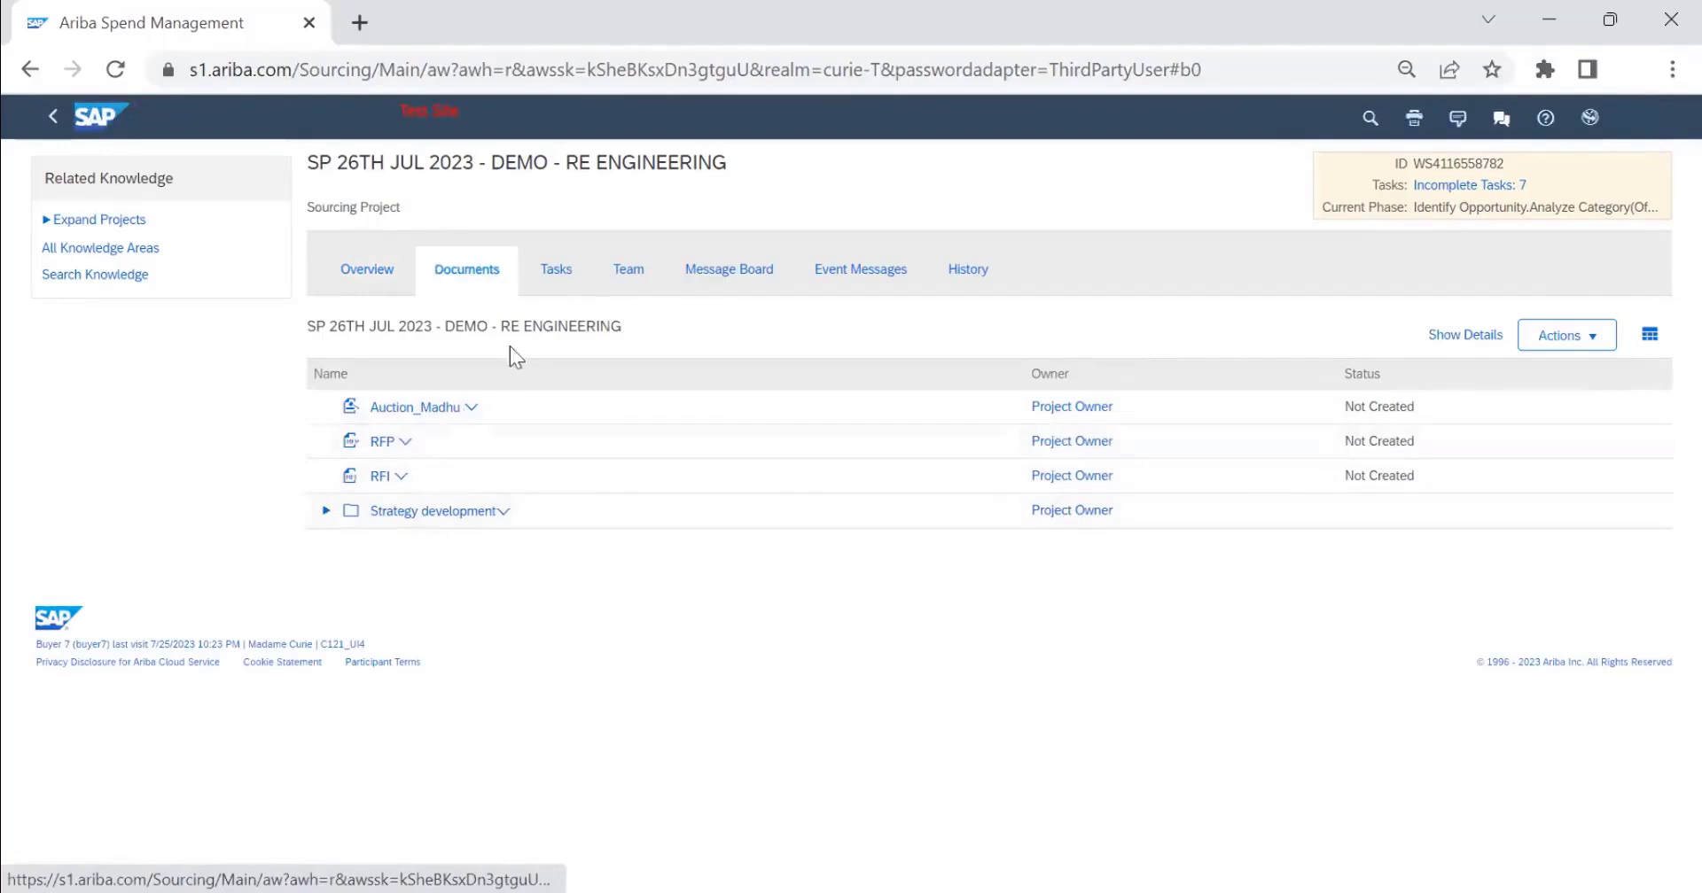
pyautogui.click(555, 270)
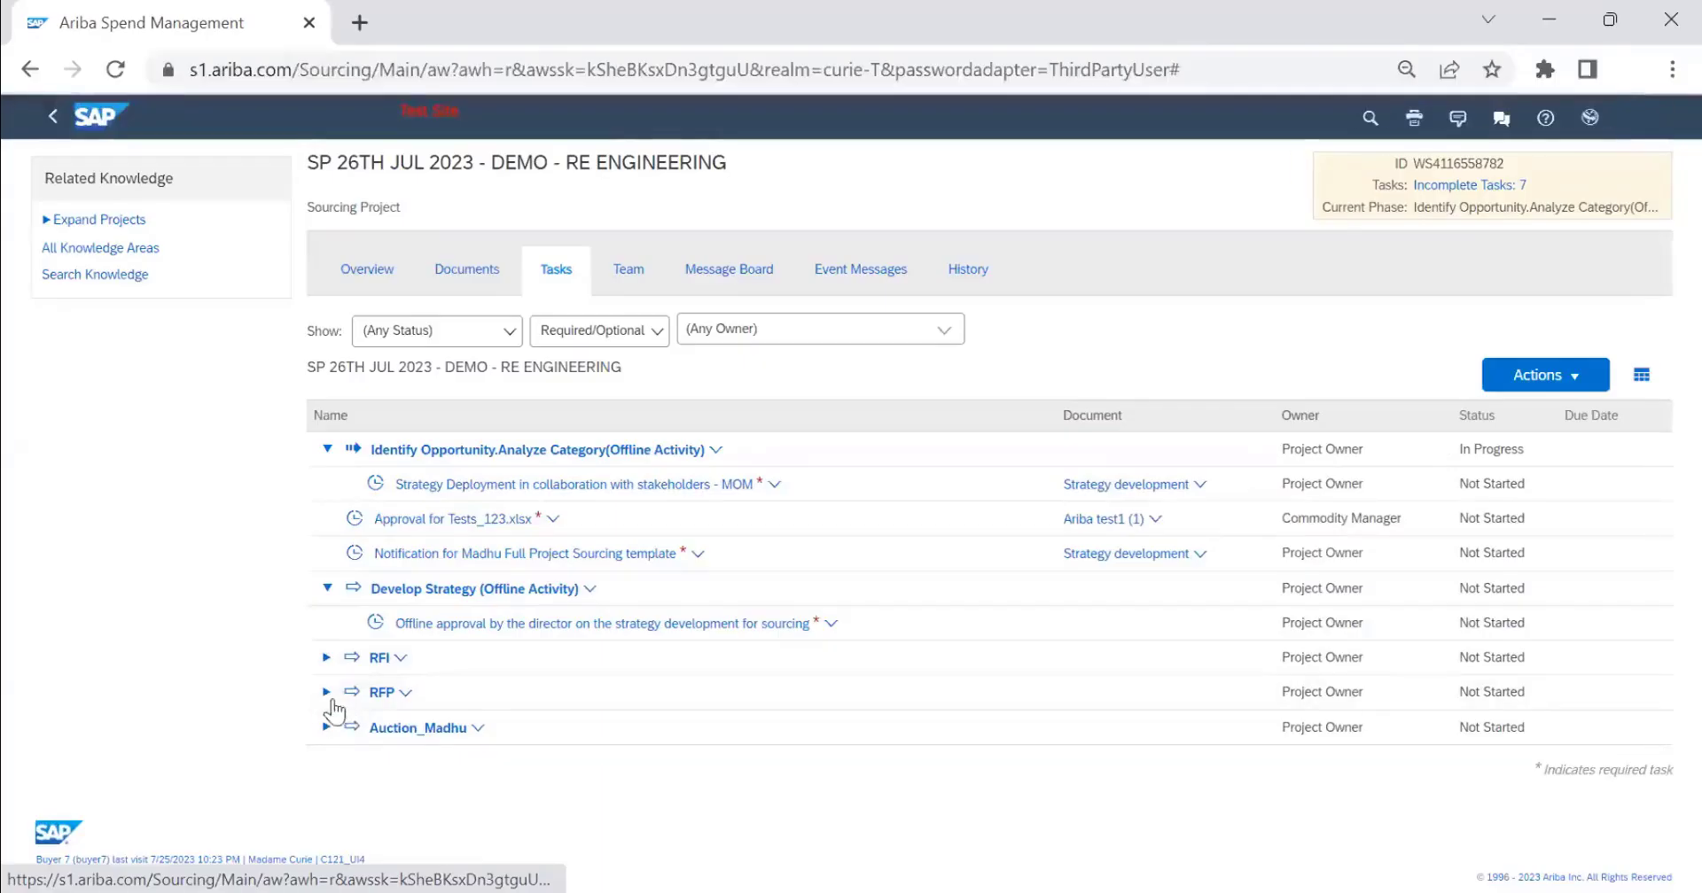
pyautogui.click(326, 692)
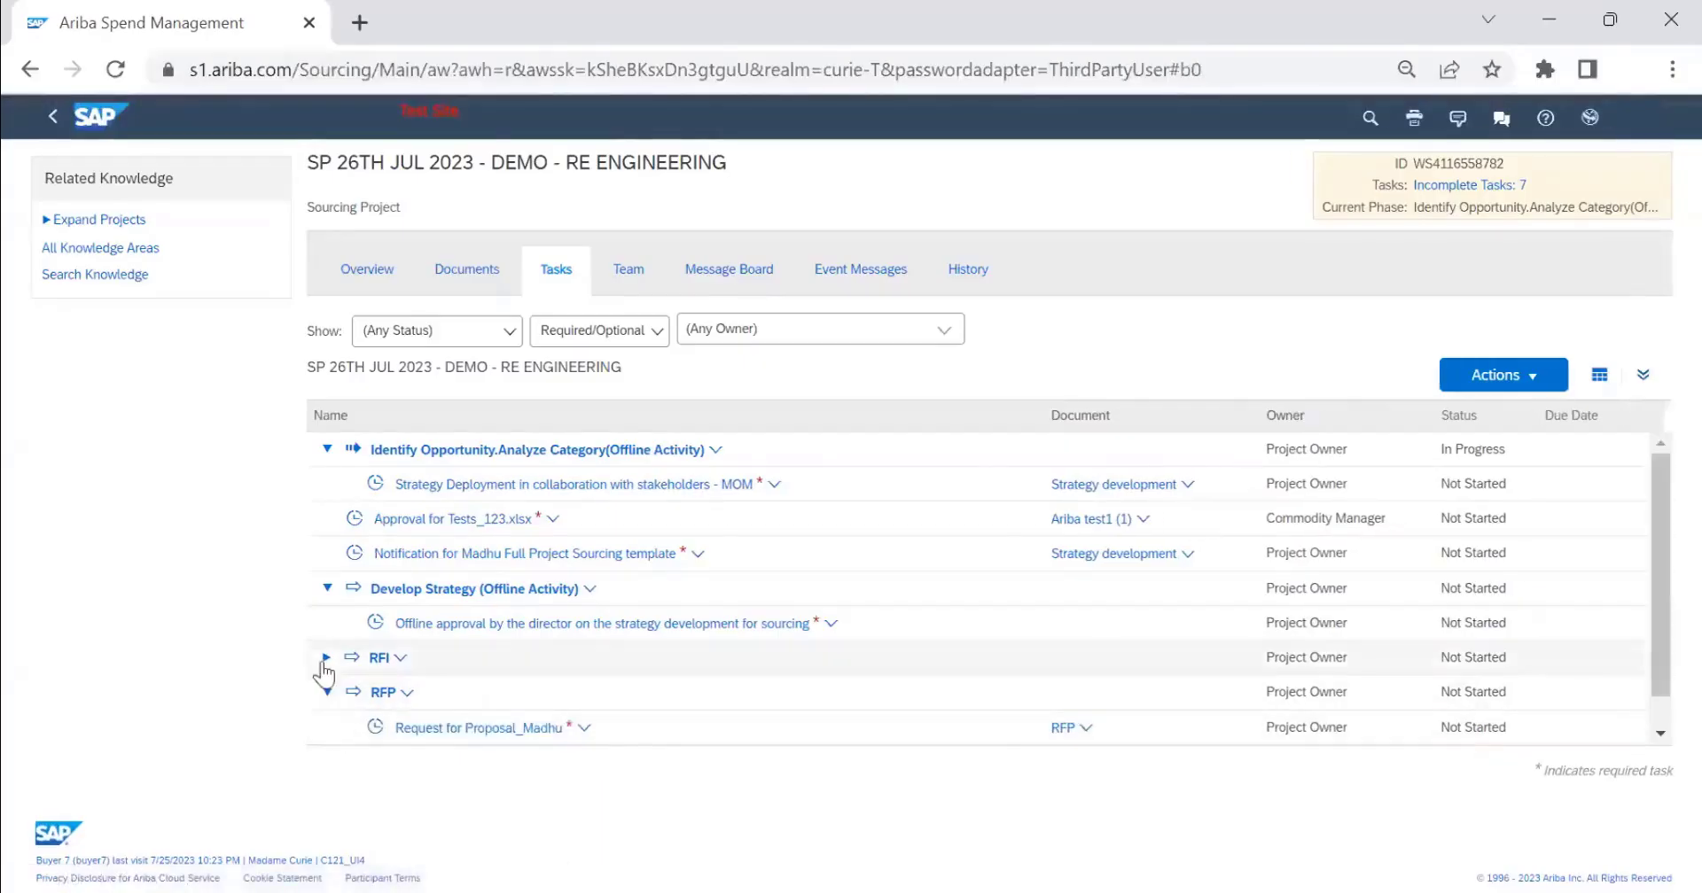
pyautogui.click(324, 660)
pyautogui.scroll(-1, 530, 624)
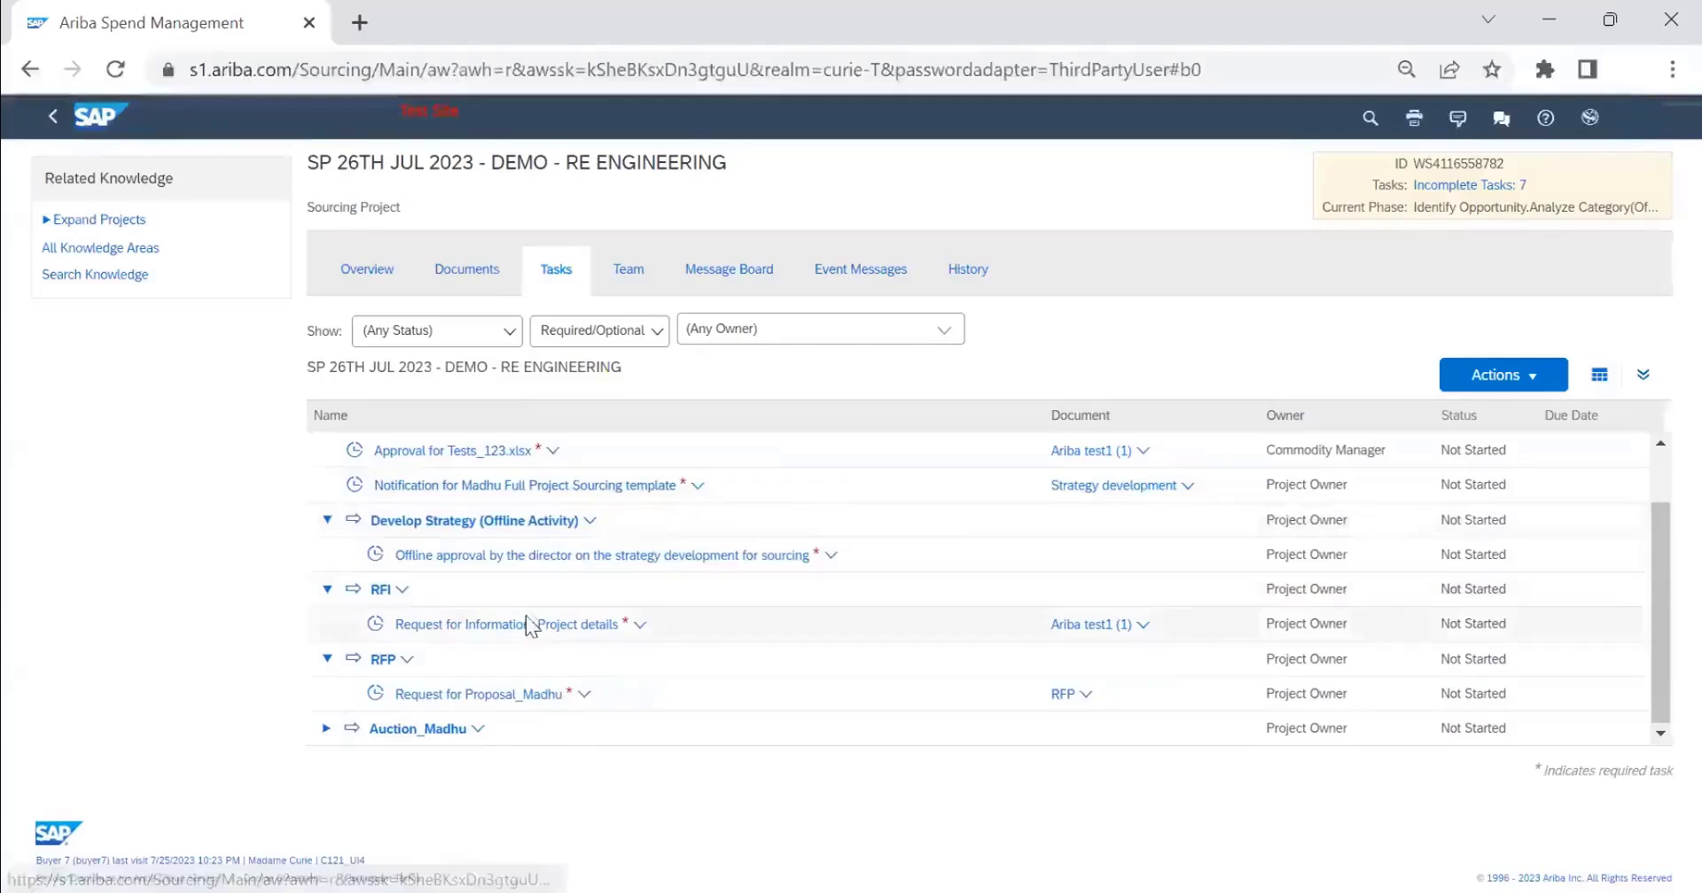
pyautogui.scroll(2, 529, 629)
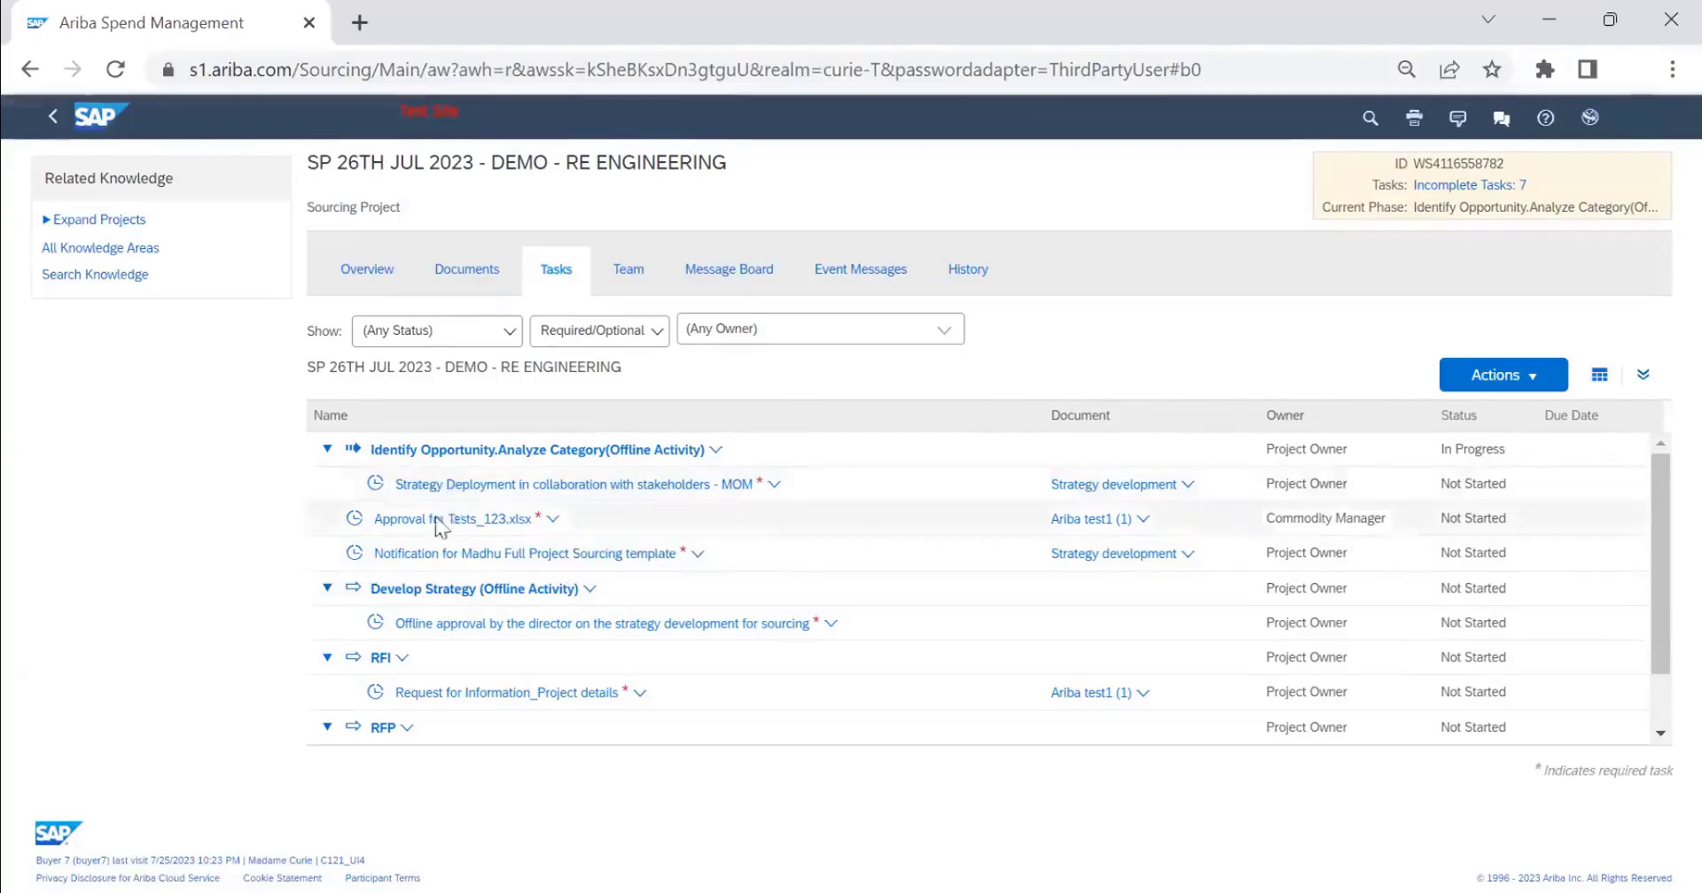
pyautogui.scroll(-2, 386, 571)
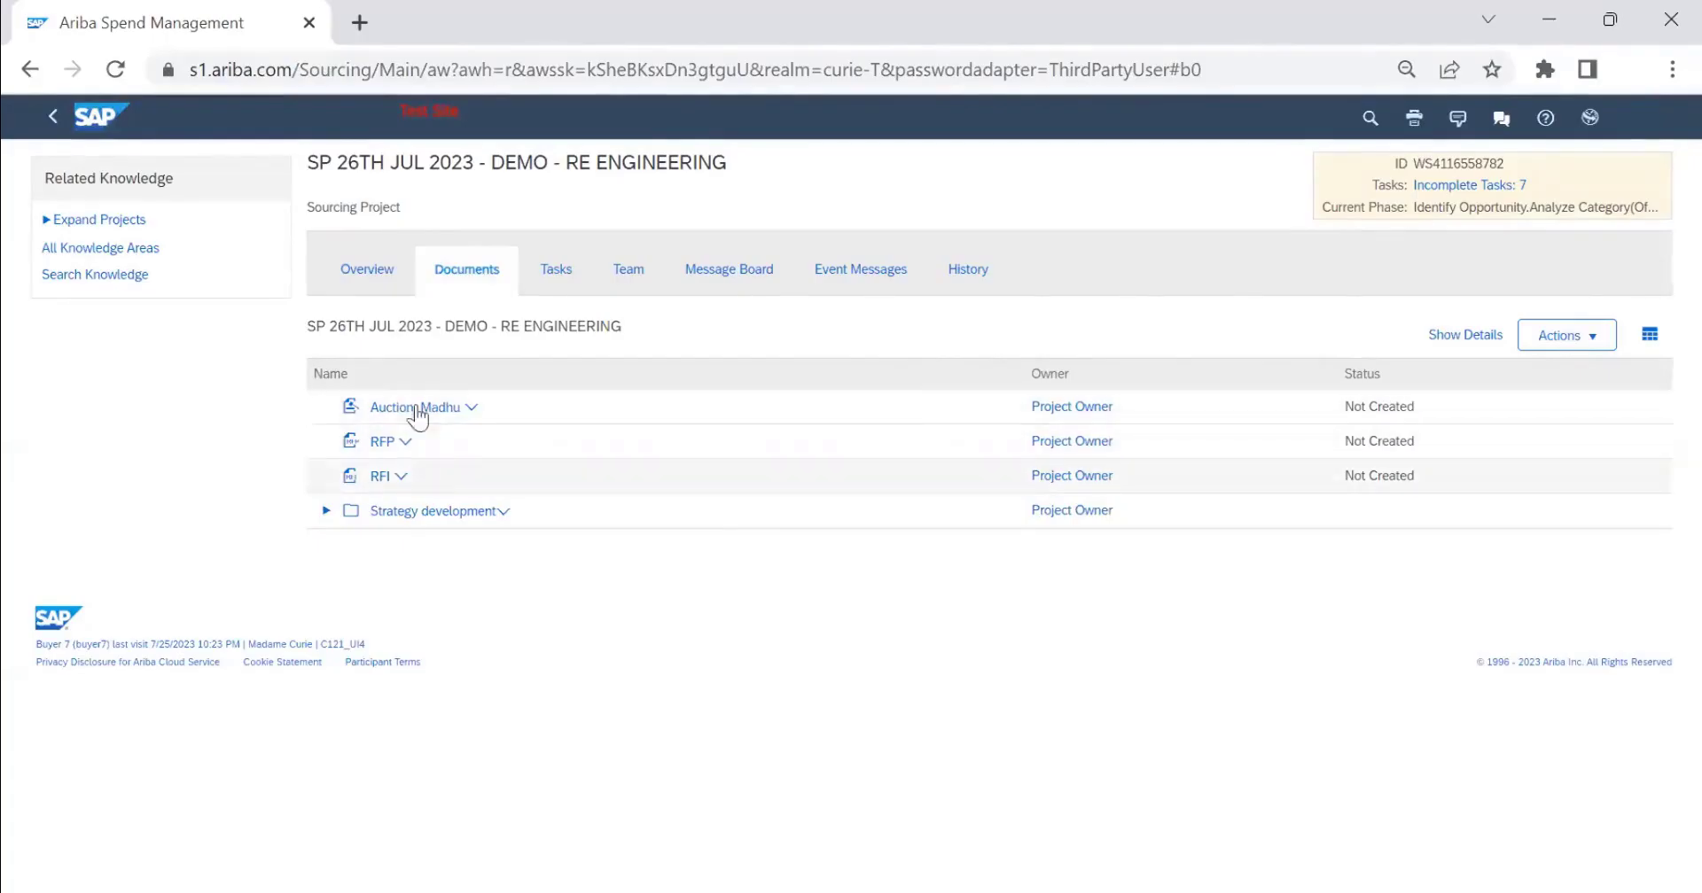
# Start a new event among the sourcing project's documents and look over its creation form.
pyautogui.click(1570, 330)
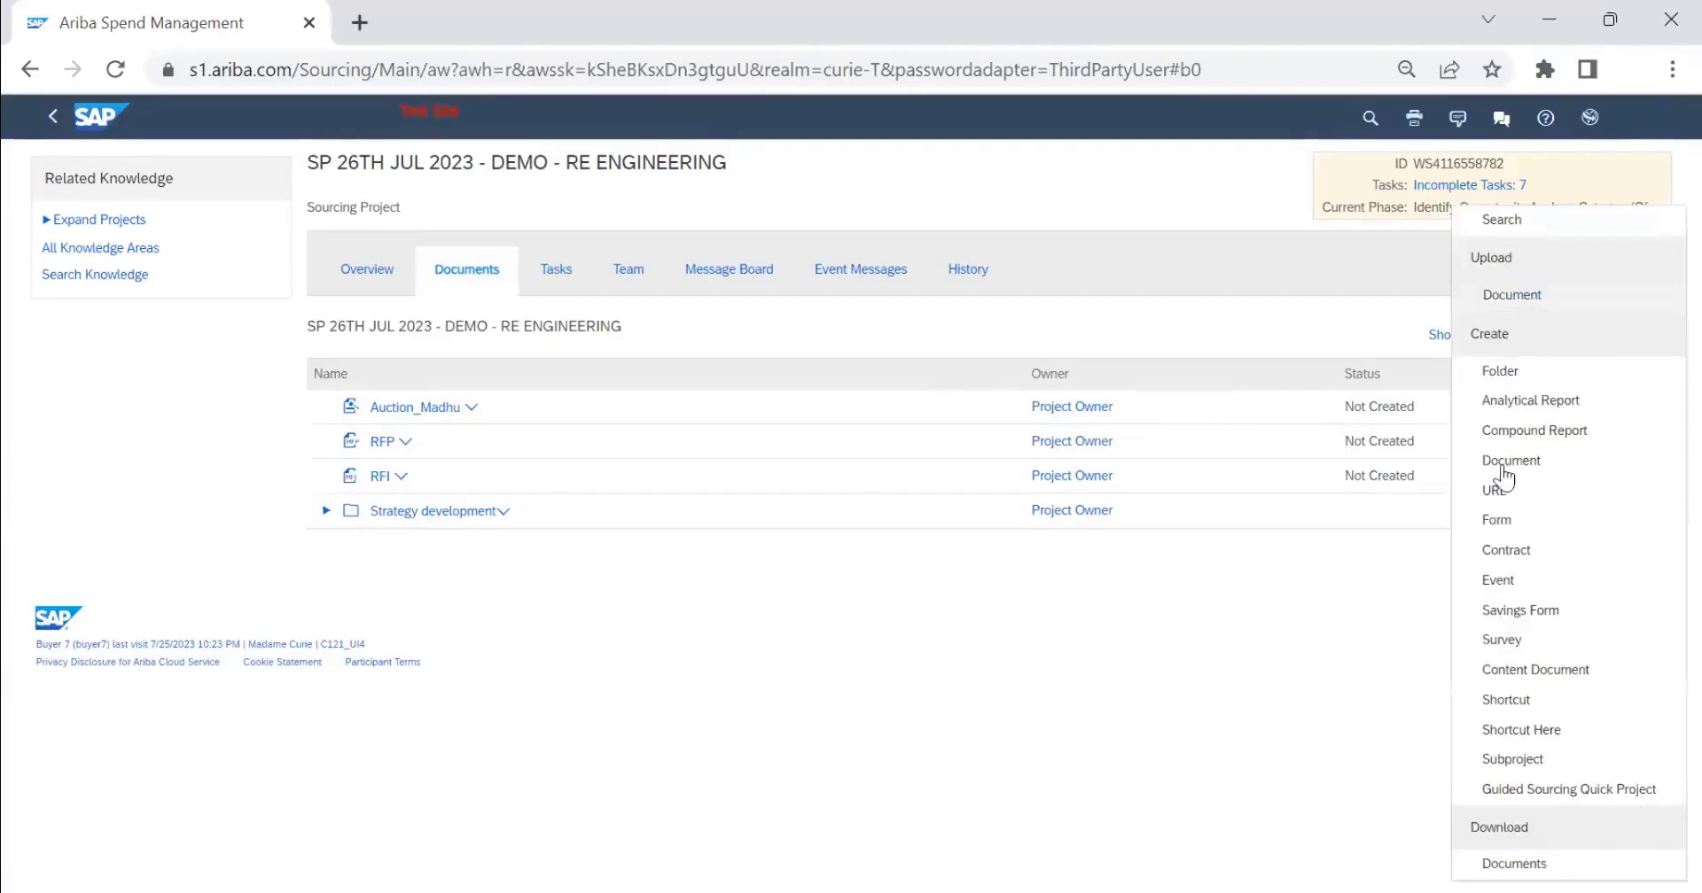
pyautogui.click(1515, 585)
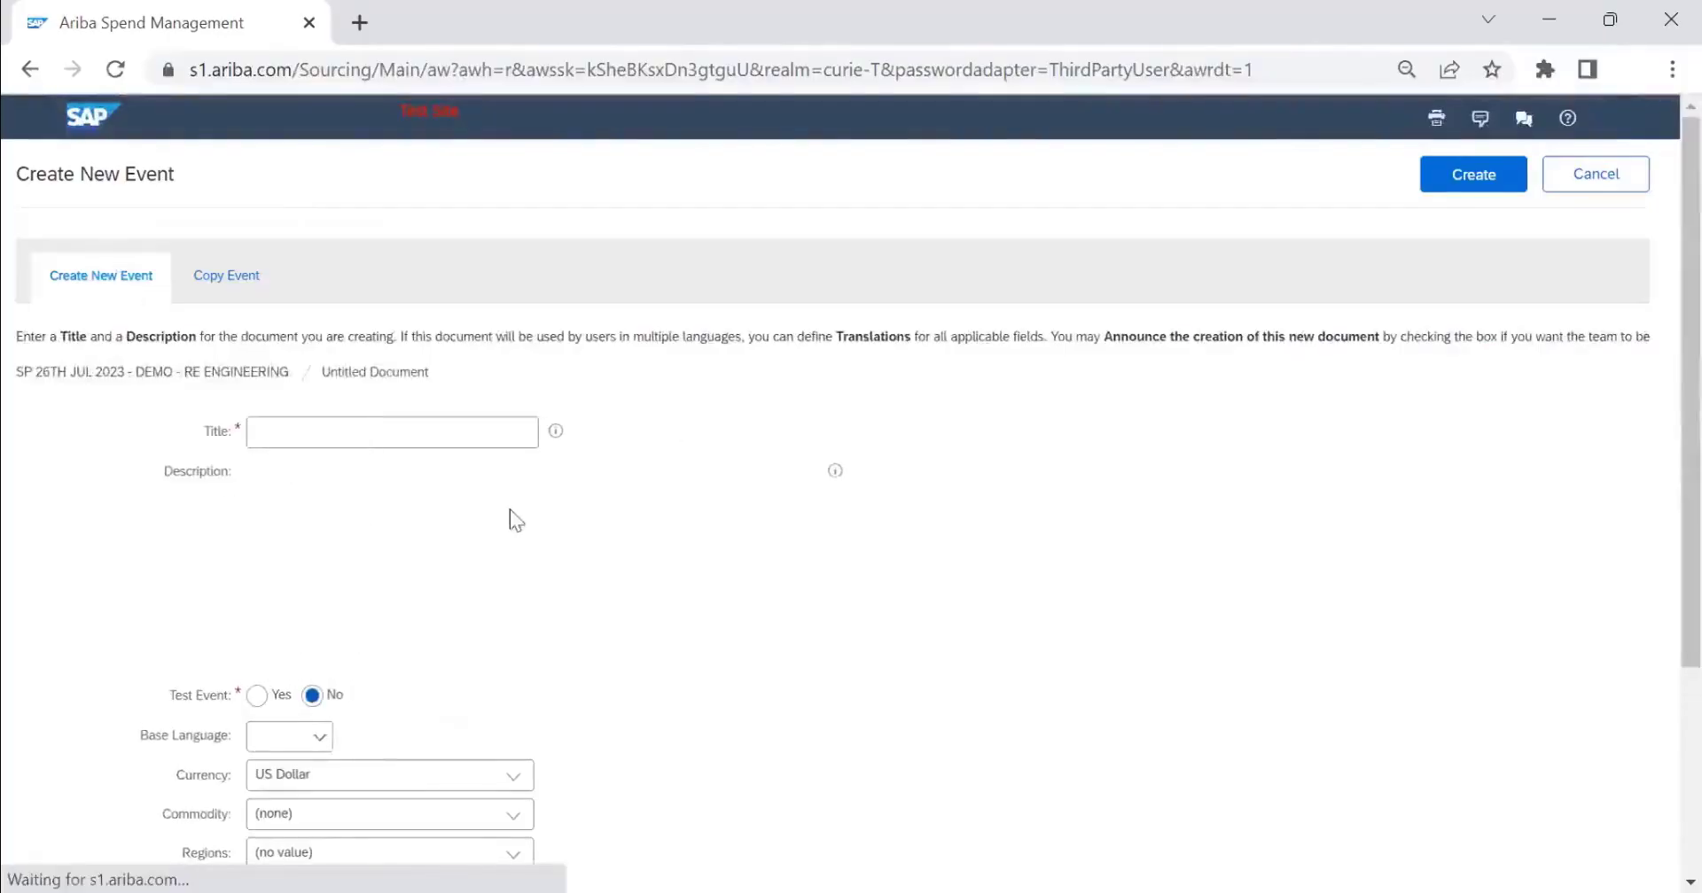
pyautogui.click(444, 433)
pyautogui.scroll(-3, 434, 444)
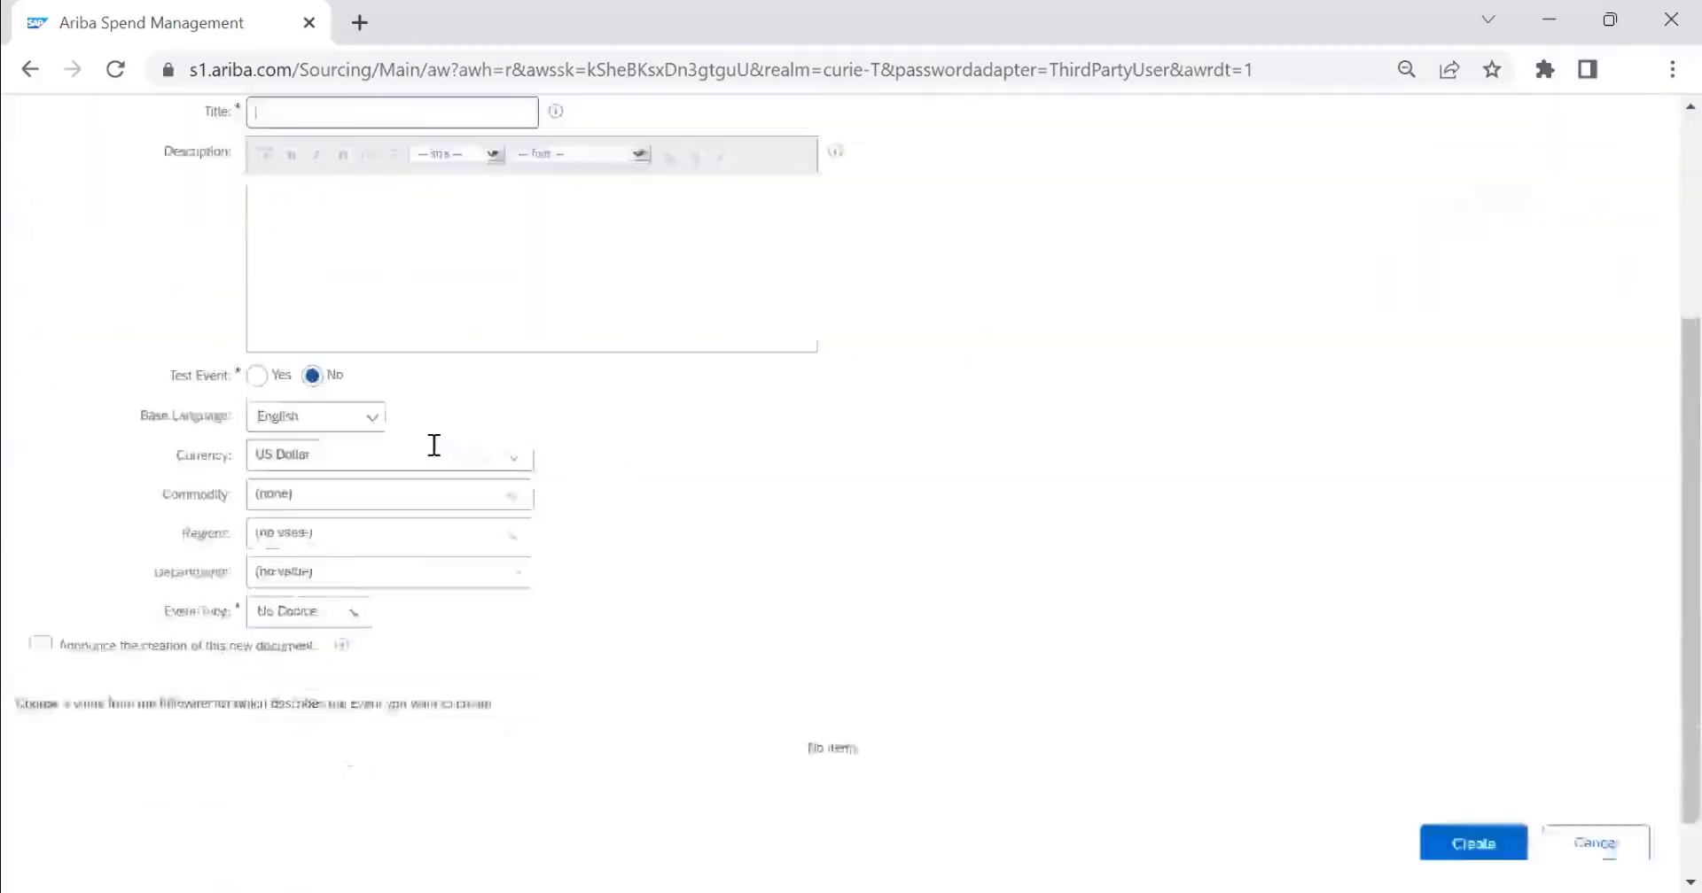
pyautogui.scroll(-1, 435, 445)
pyautogui.scroll(5, 423, 439)
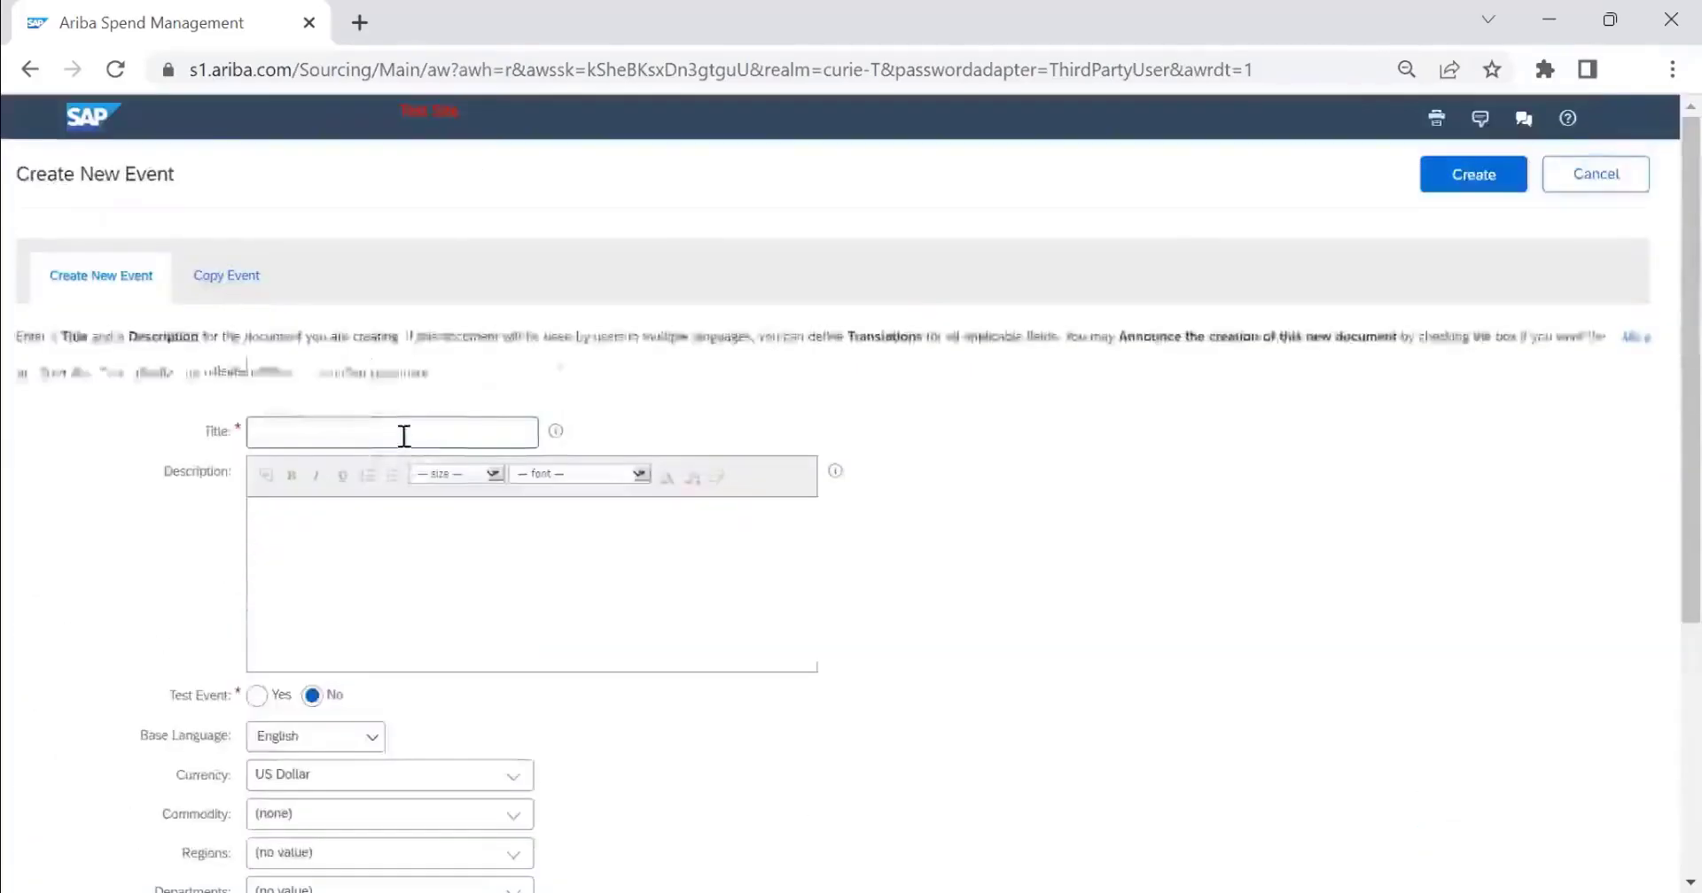
# Title the new event FIRST ROUND RFI.
pyautogui.click(403, 435)
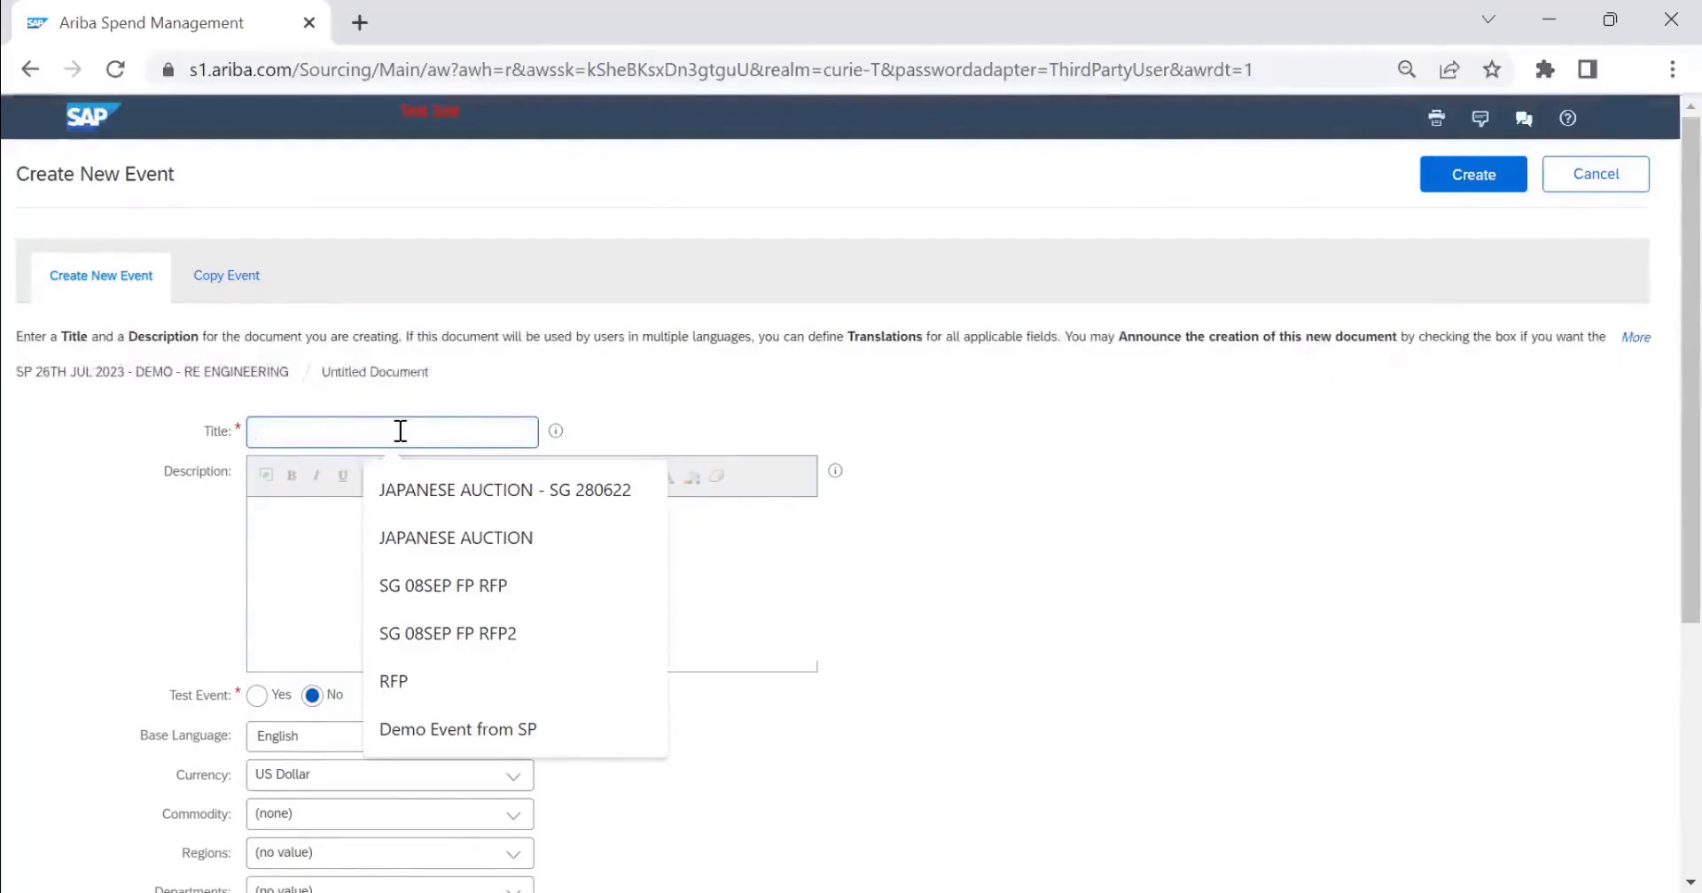
pyautogui.write('PRIO')
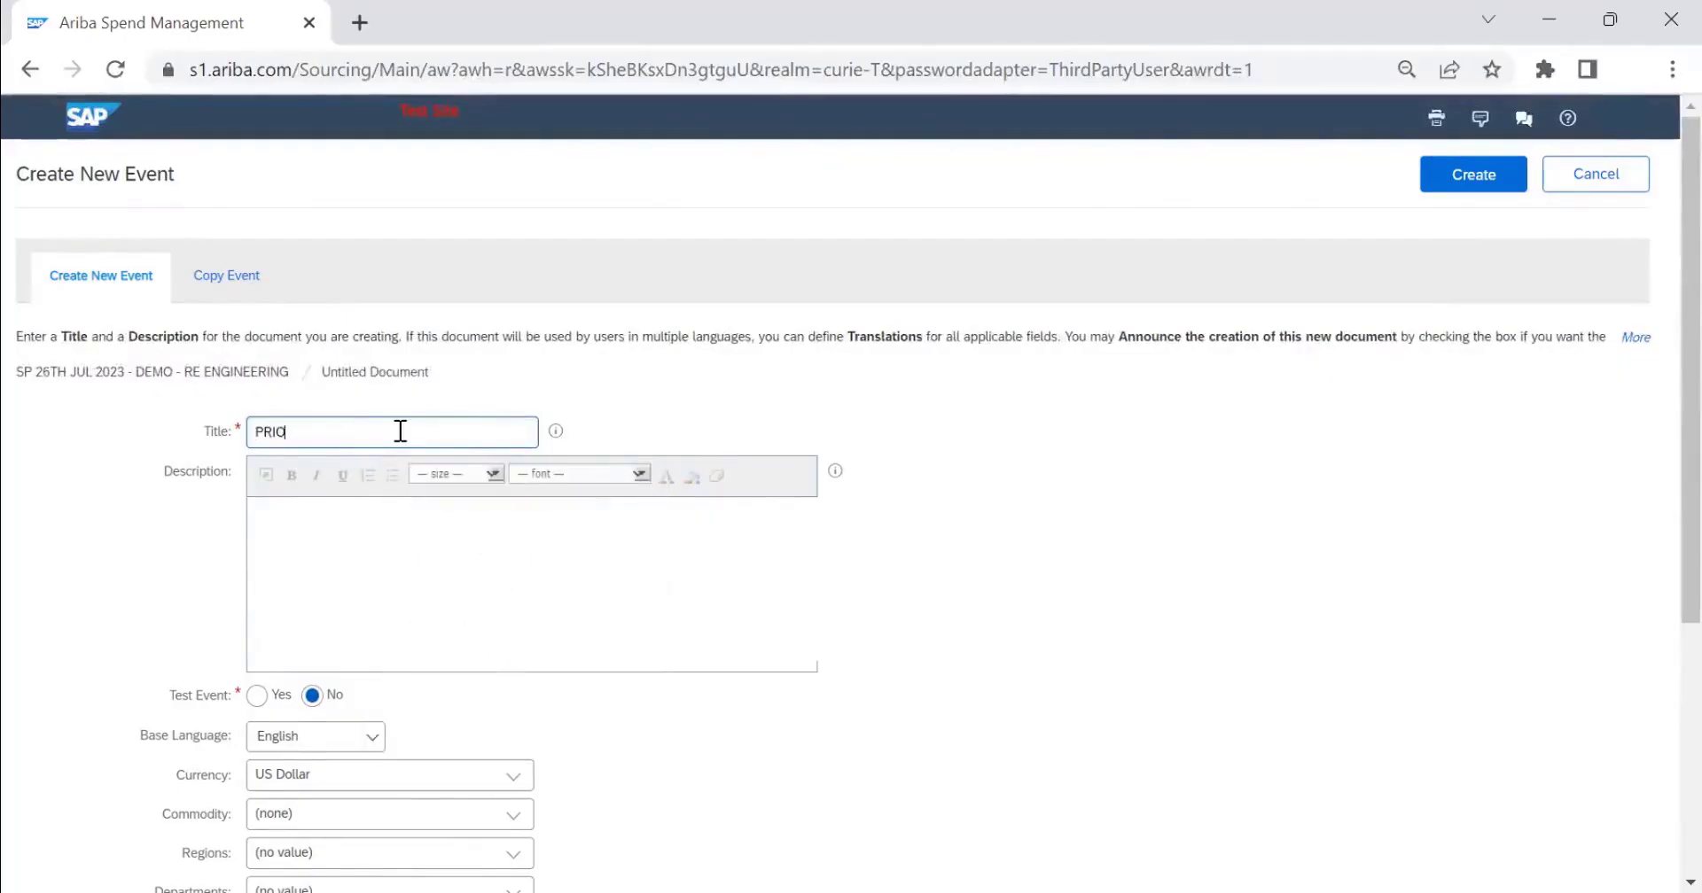
pyautogui.write('R')
pyautogui.press('BackSpace')
pyautogui.press('BackSpace')
pyautogui.press('BackSpace')
pyautogui.press('BackSpace')
pyautogui.press('BackSpace')
pyautogui.write('FIR')
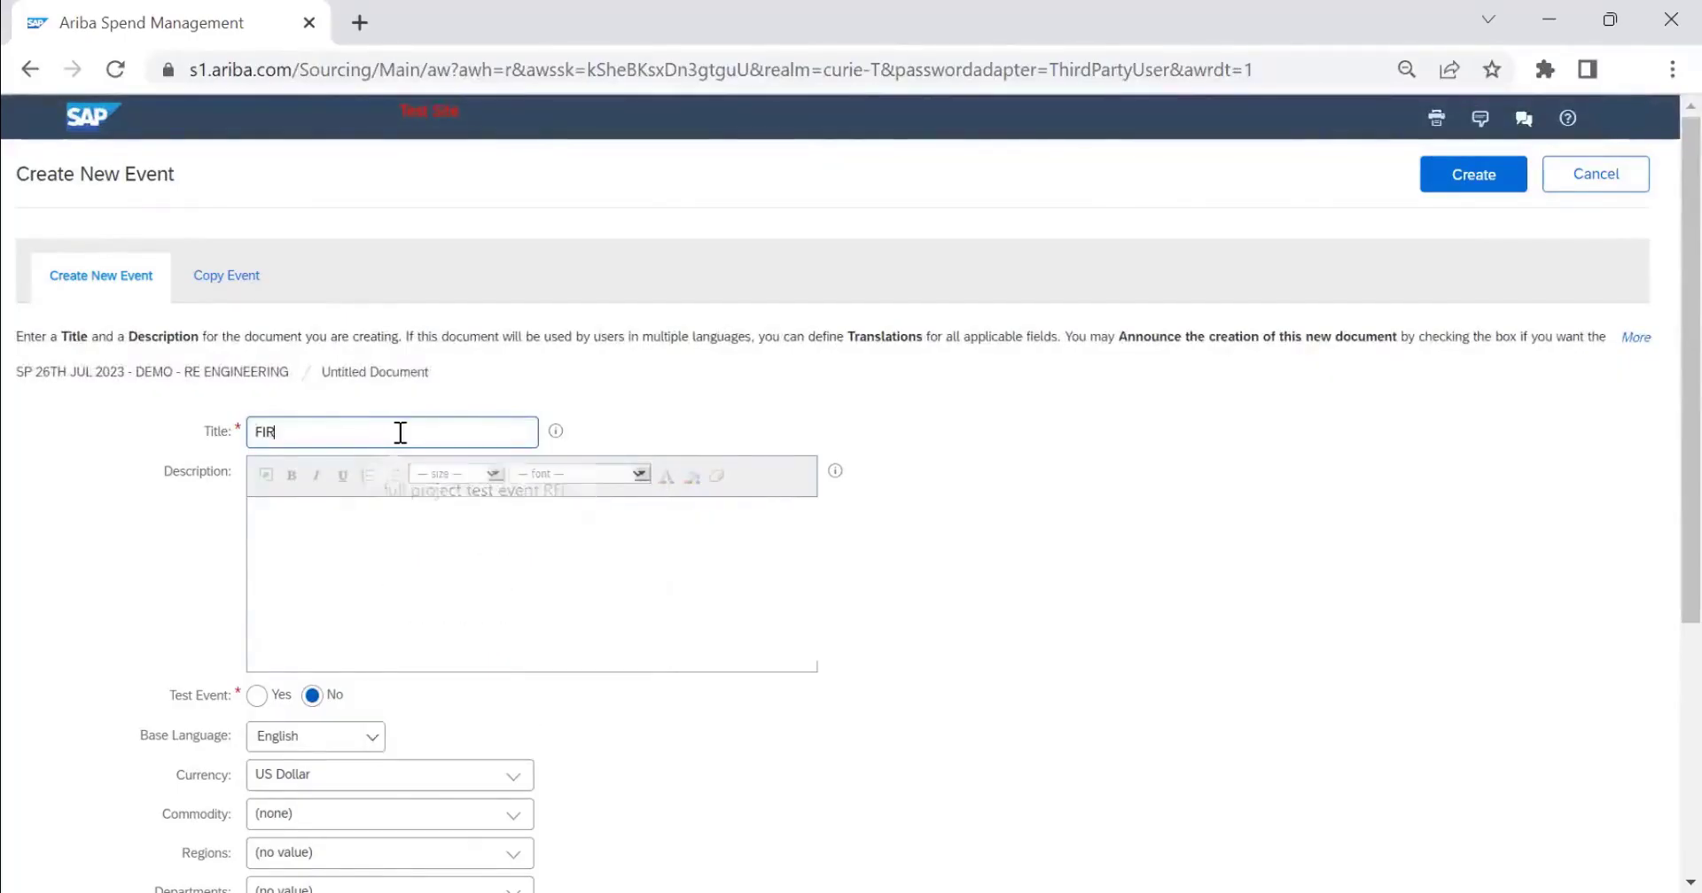
pyautogui.write('ST ROUND RFI')
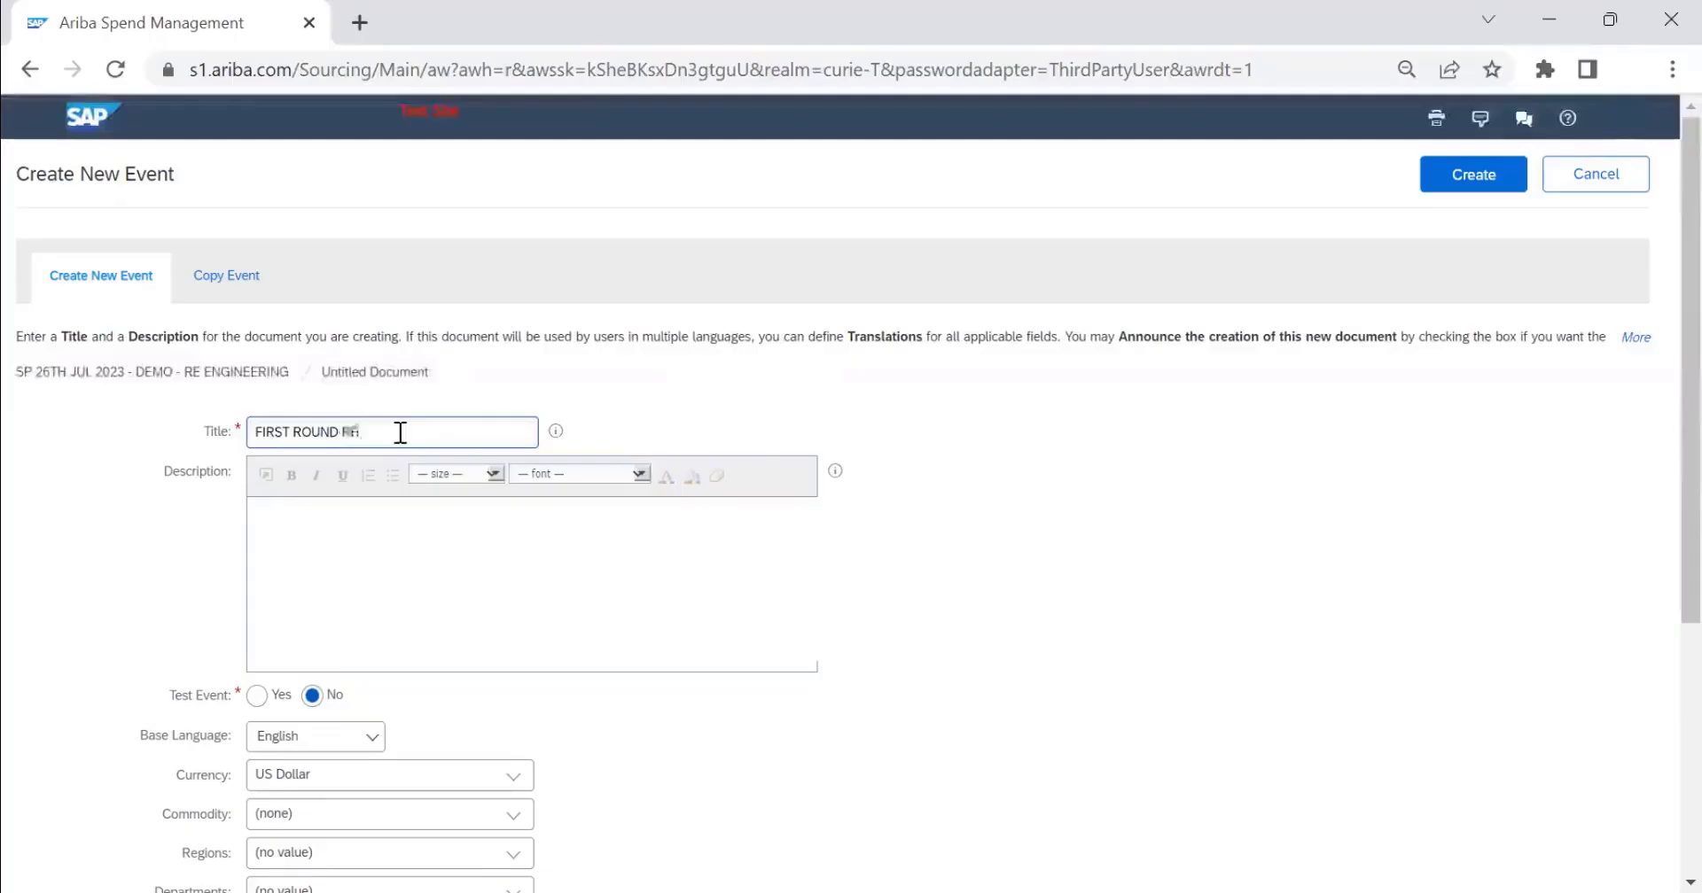
# Copy the event's title FIRST ROUND RFI into its description.
pyautogui.moveTo(410, 433); pyautogui.dragTo(210, 438)
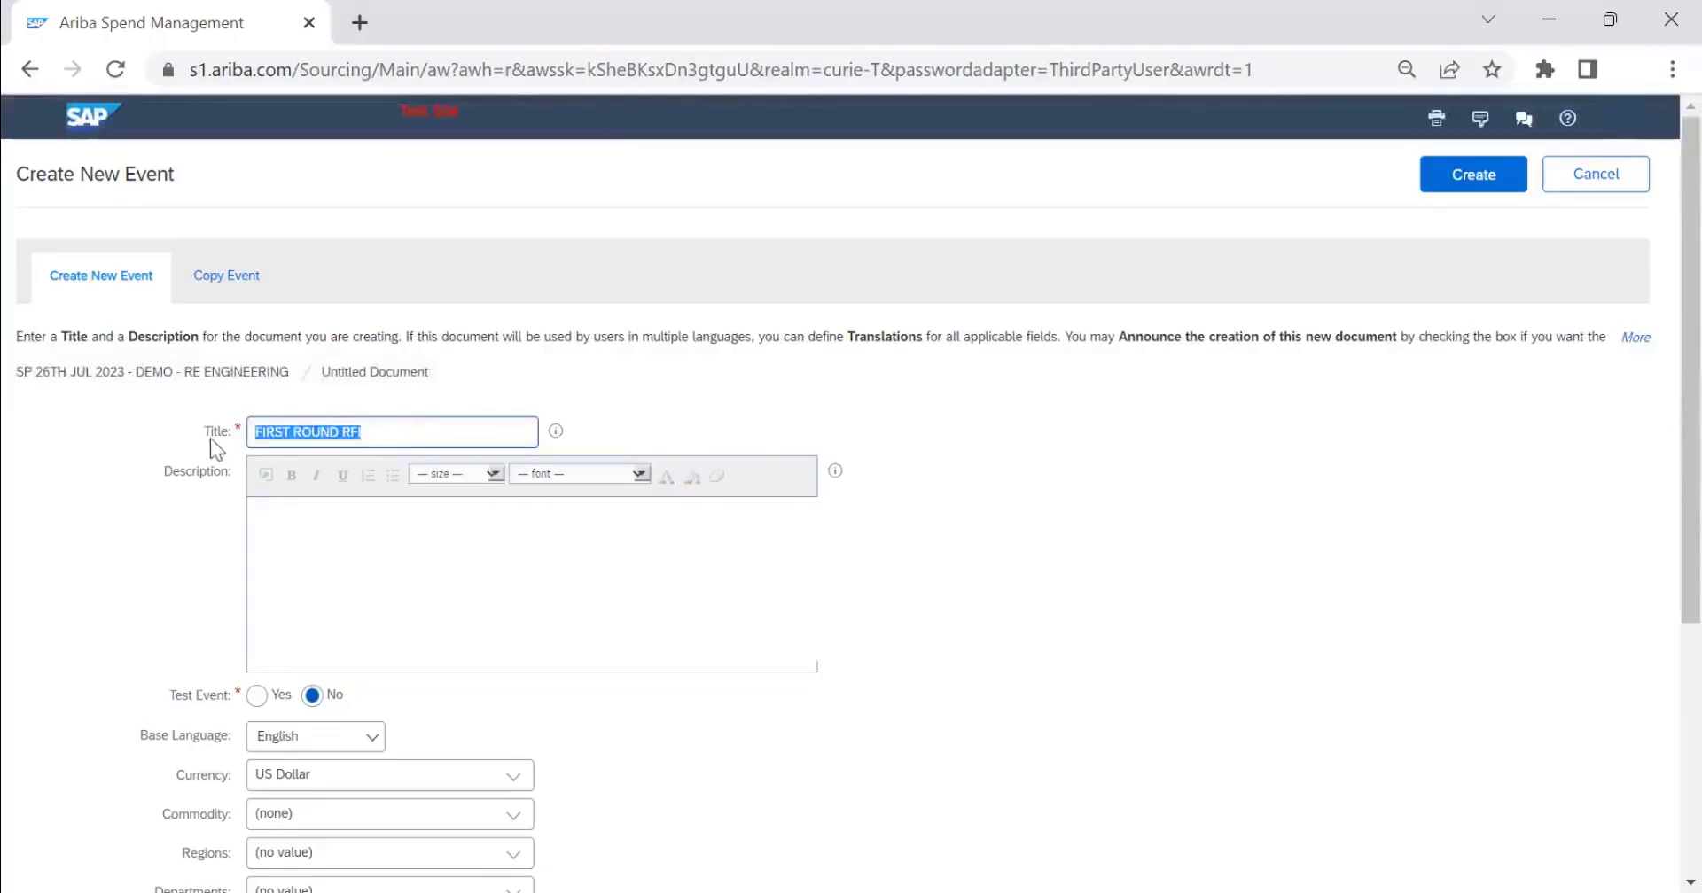
pyautogui.hotkey('ctrl', 'c')
pyautogui.click(352, 552)
pyautogui.hotkey('ctrl', 'v')
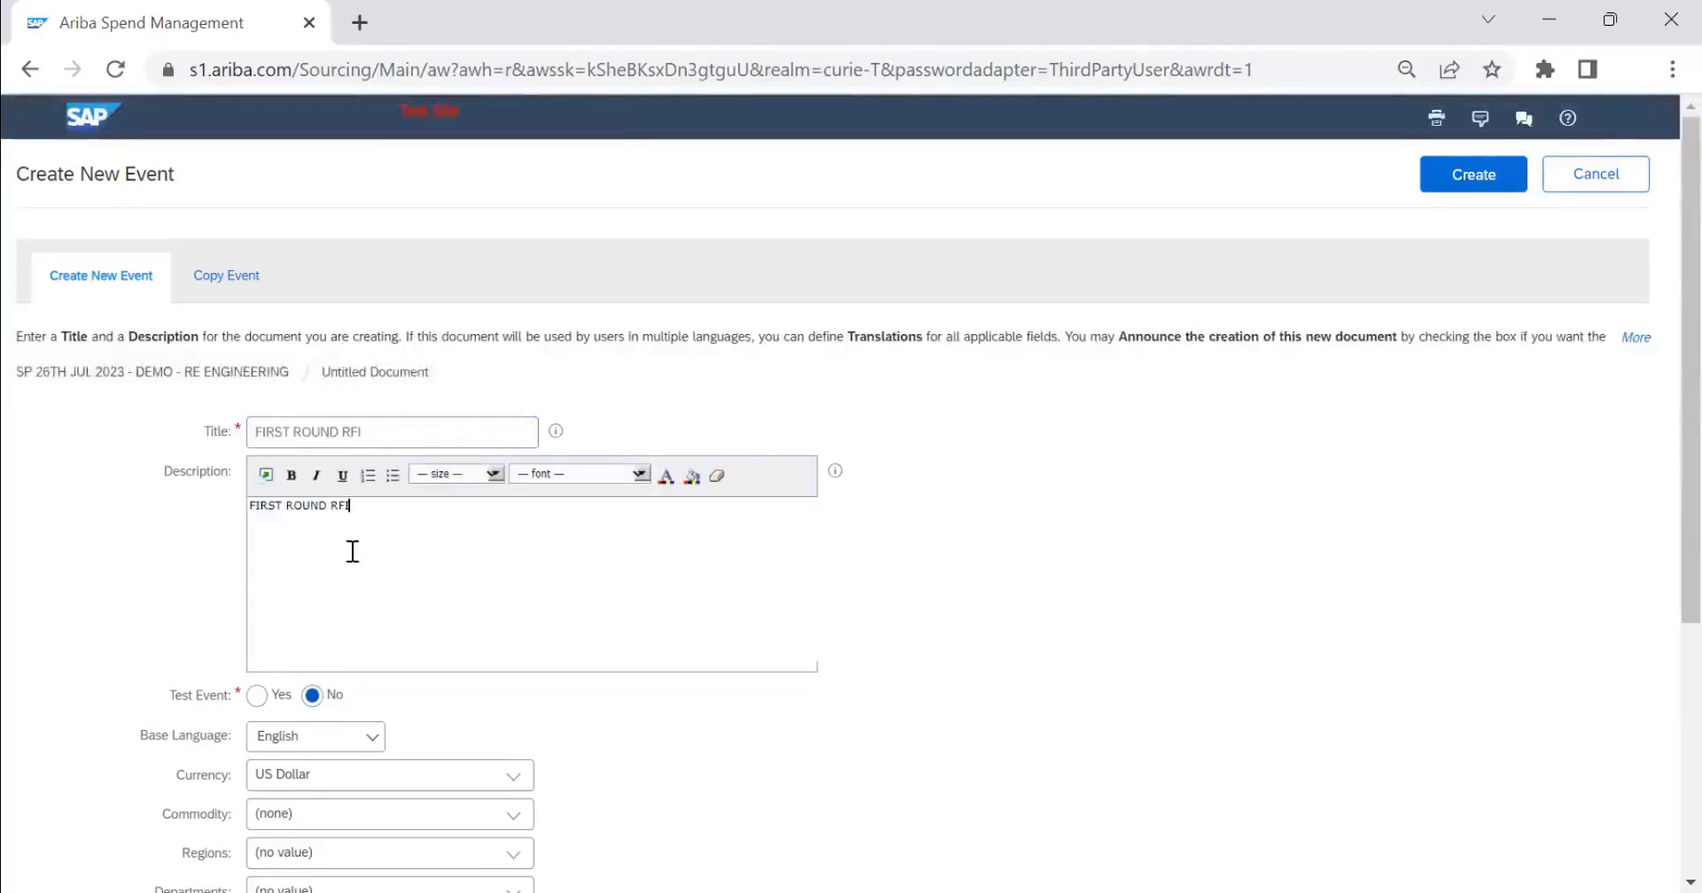
# Set the event type to RFI and enable announcing the creation of the new document.
pyautogui.scroll(-3, 417, 572)
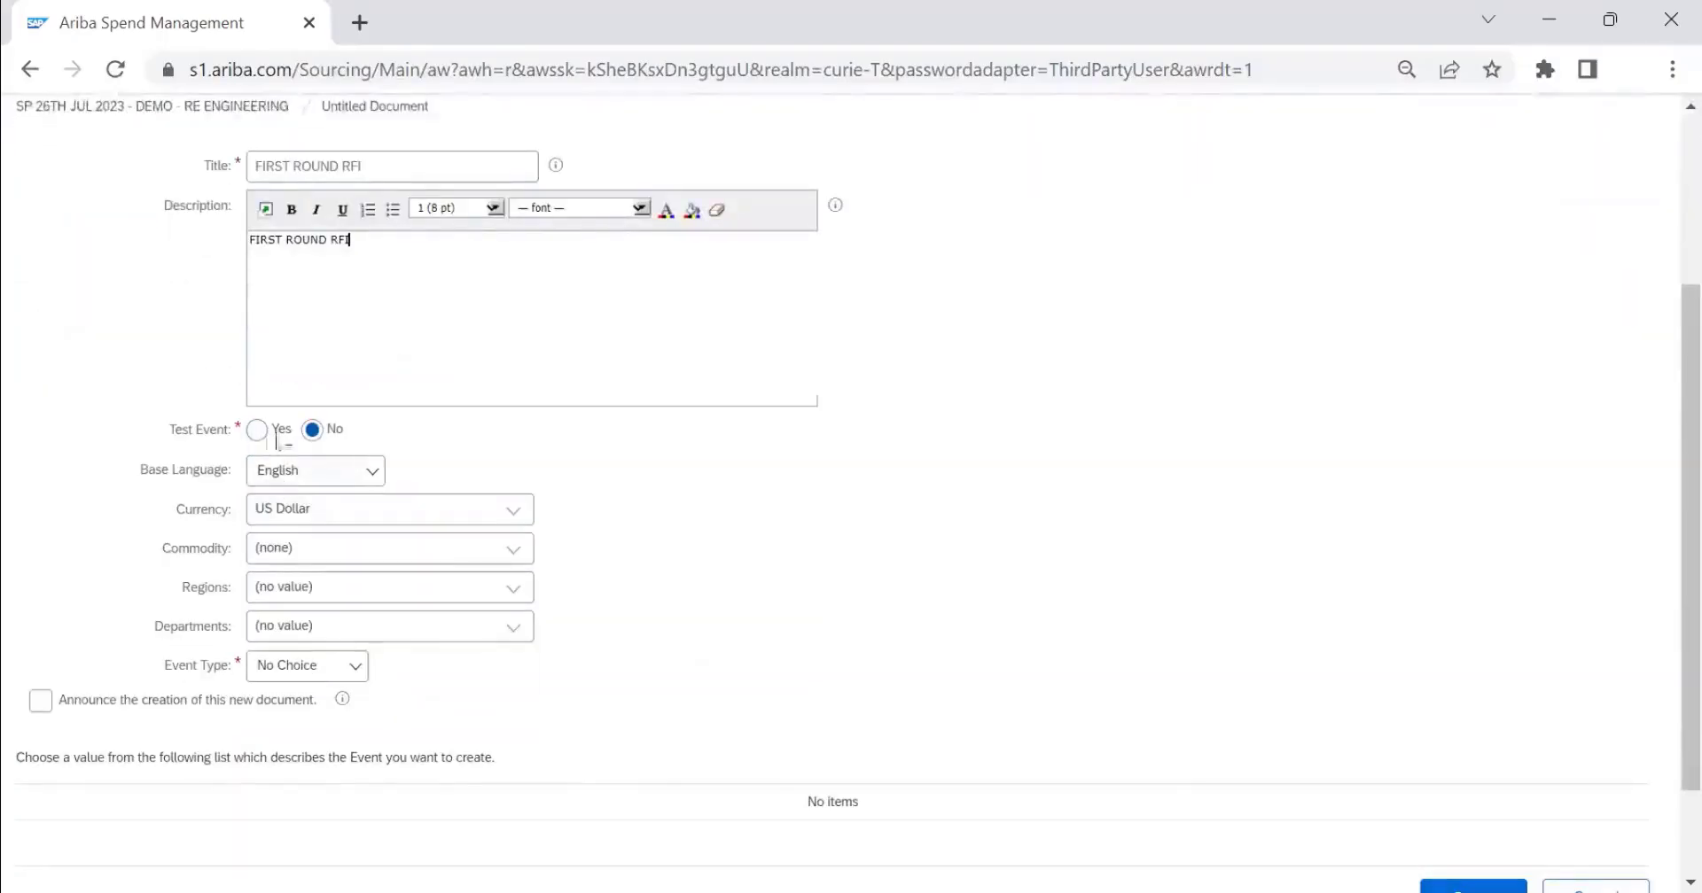
pyautogui.scroll(-2, 337, 679)
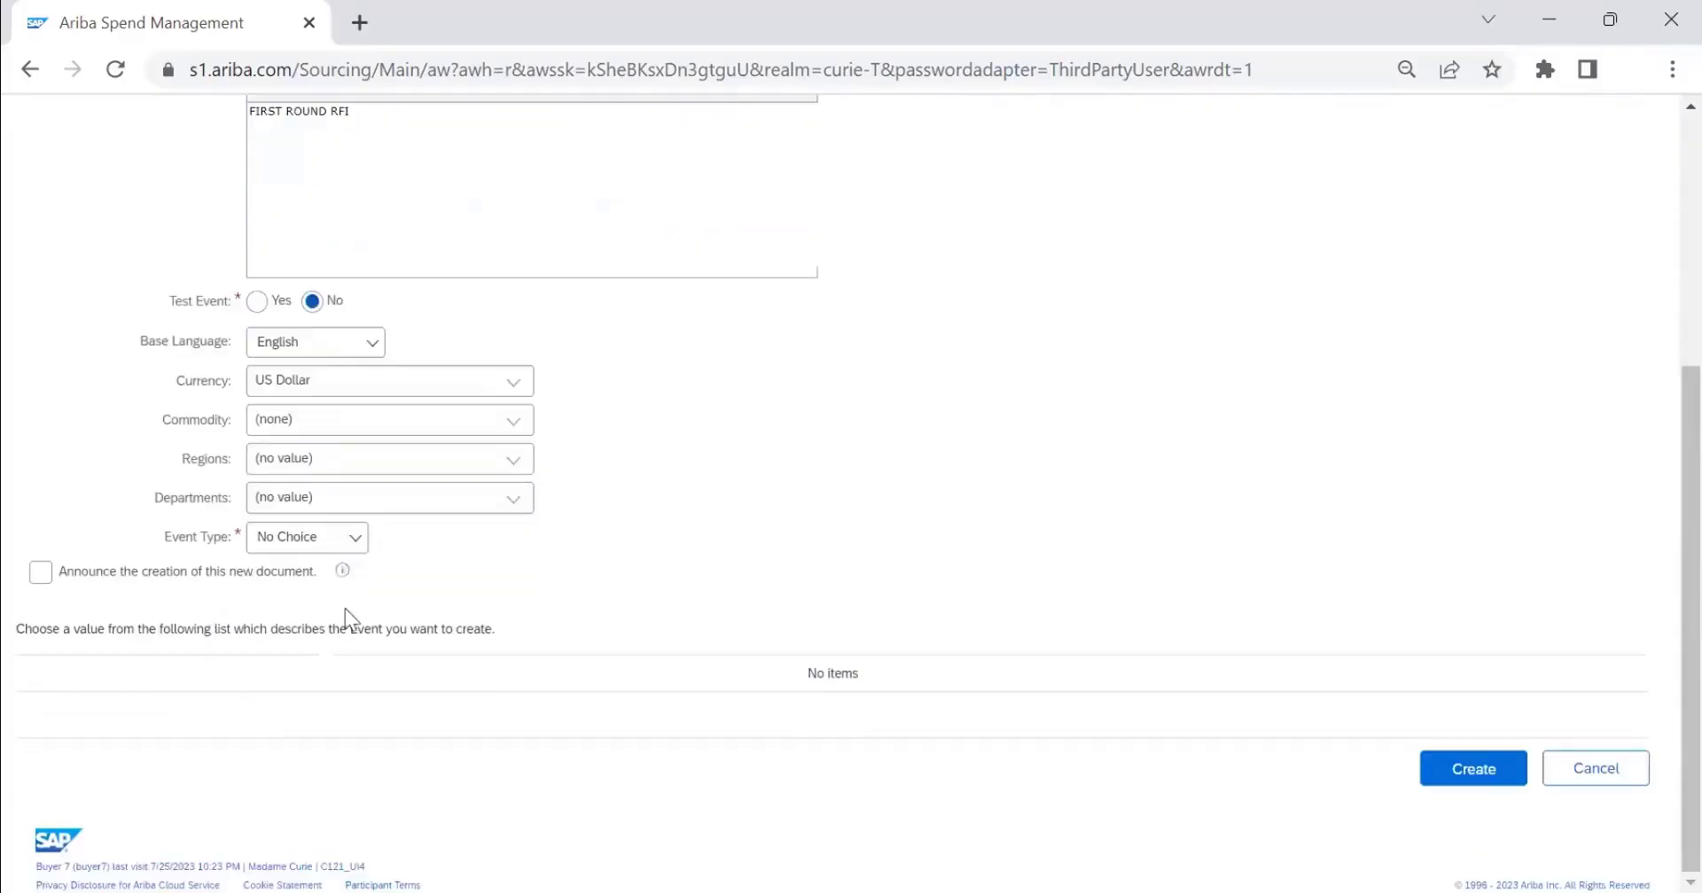
pyautogui.click(334, 548)
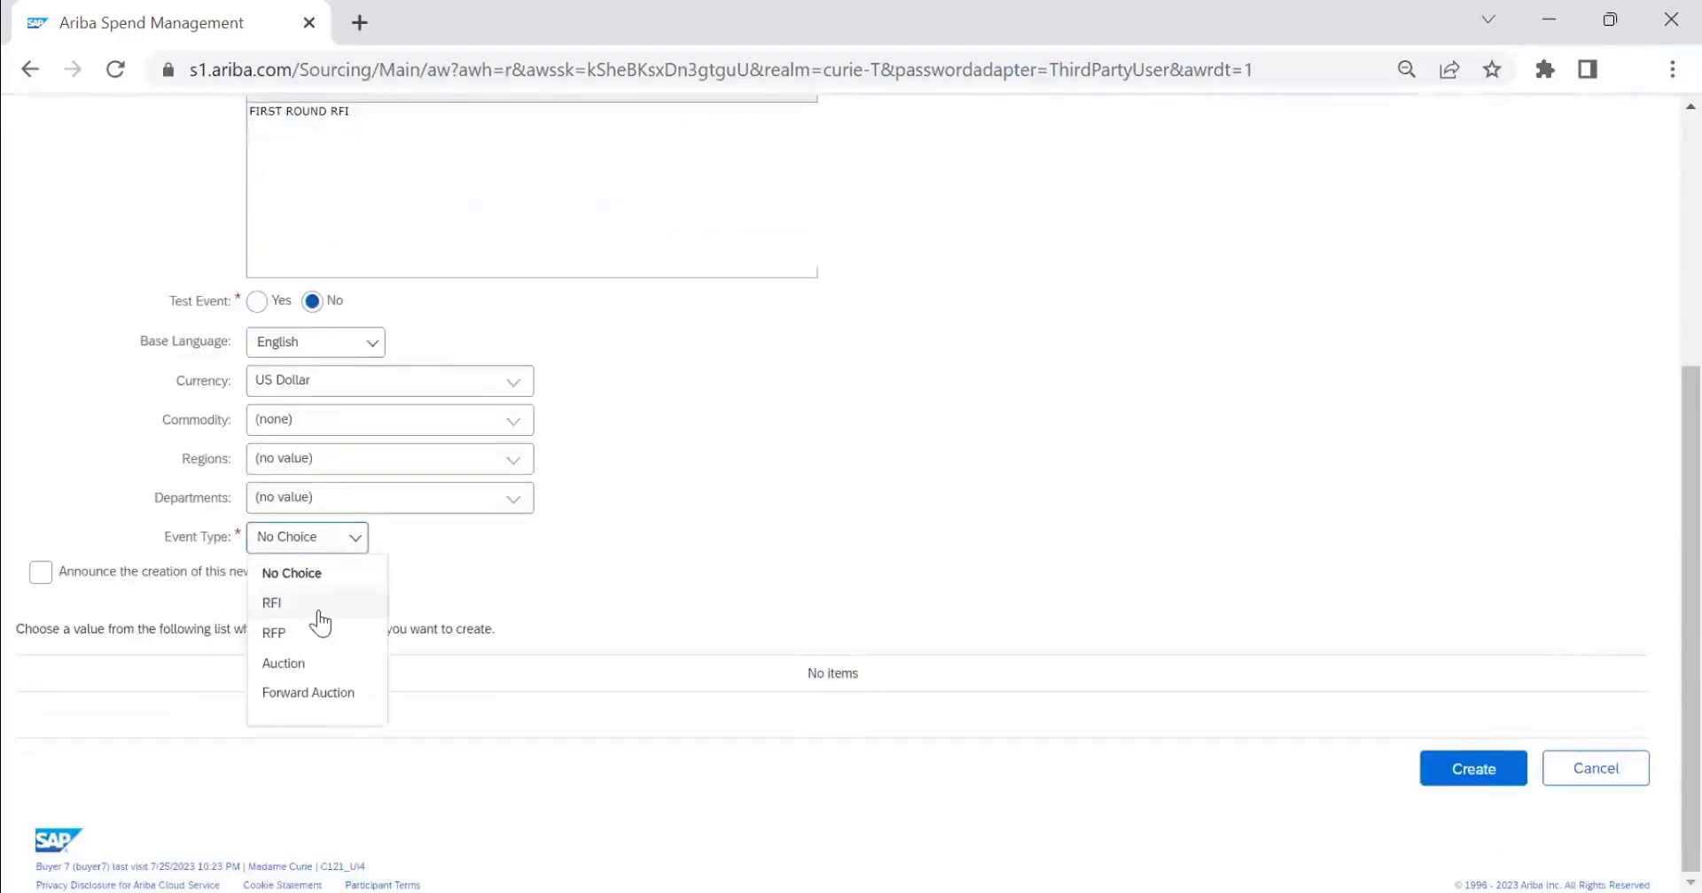
pyautogui.click(317, 607)
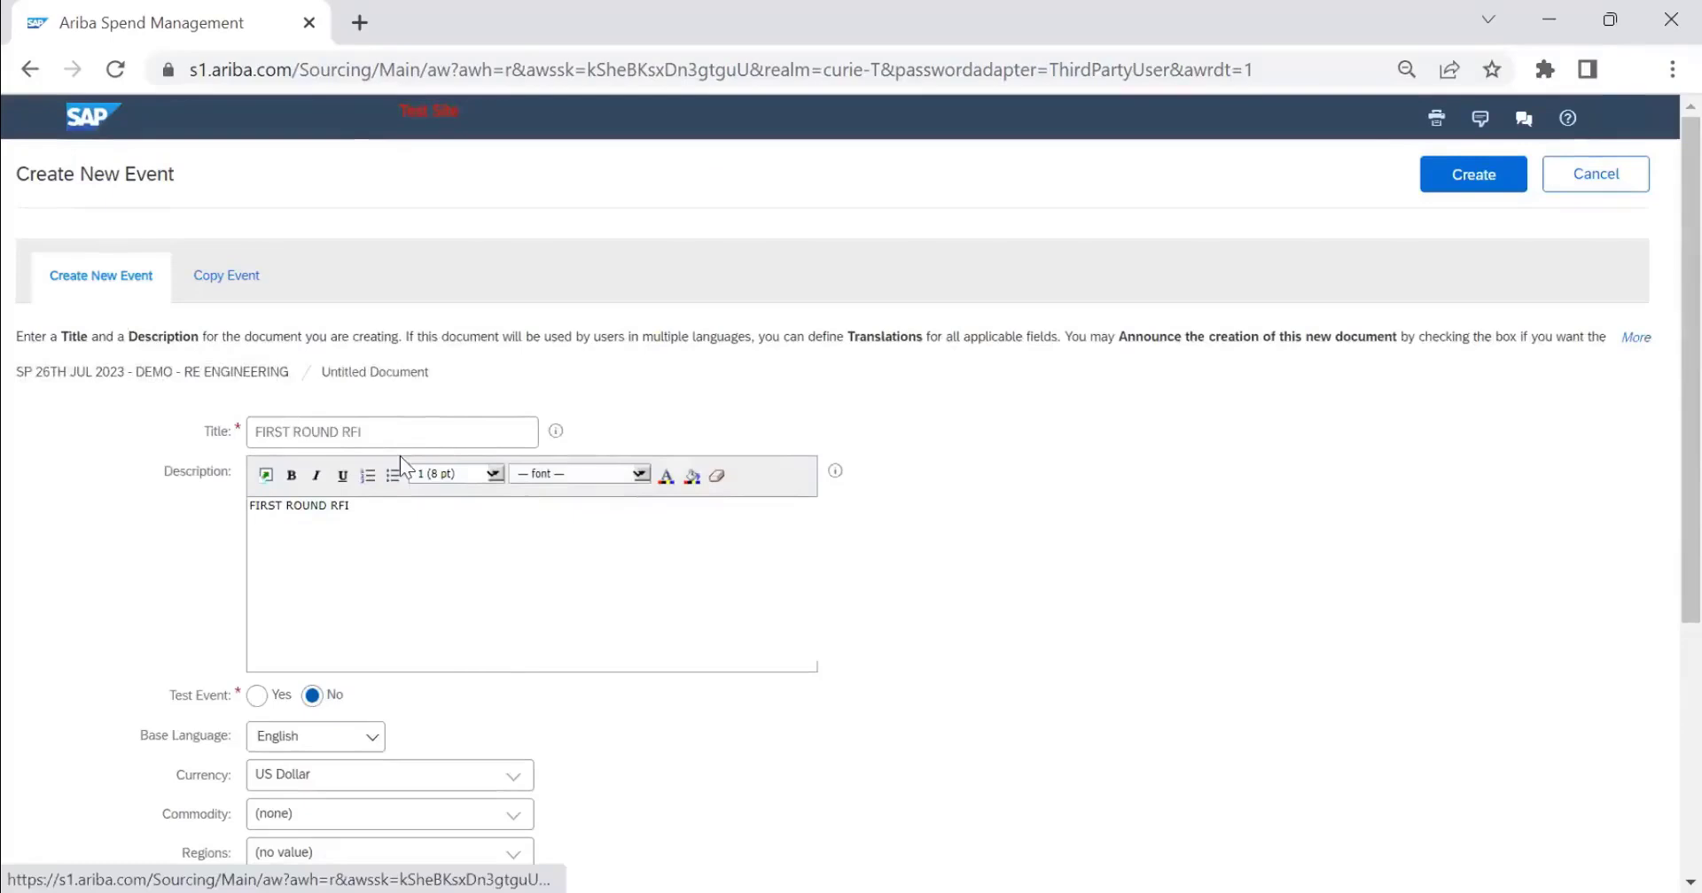
pyautogui.scroll(-5, 310, 611)
pyautogui.click(308, 537)
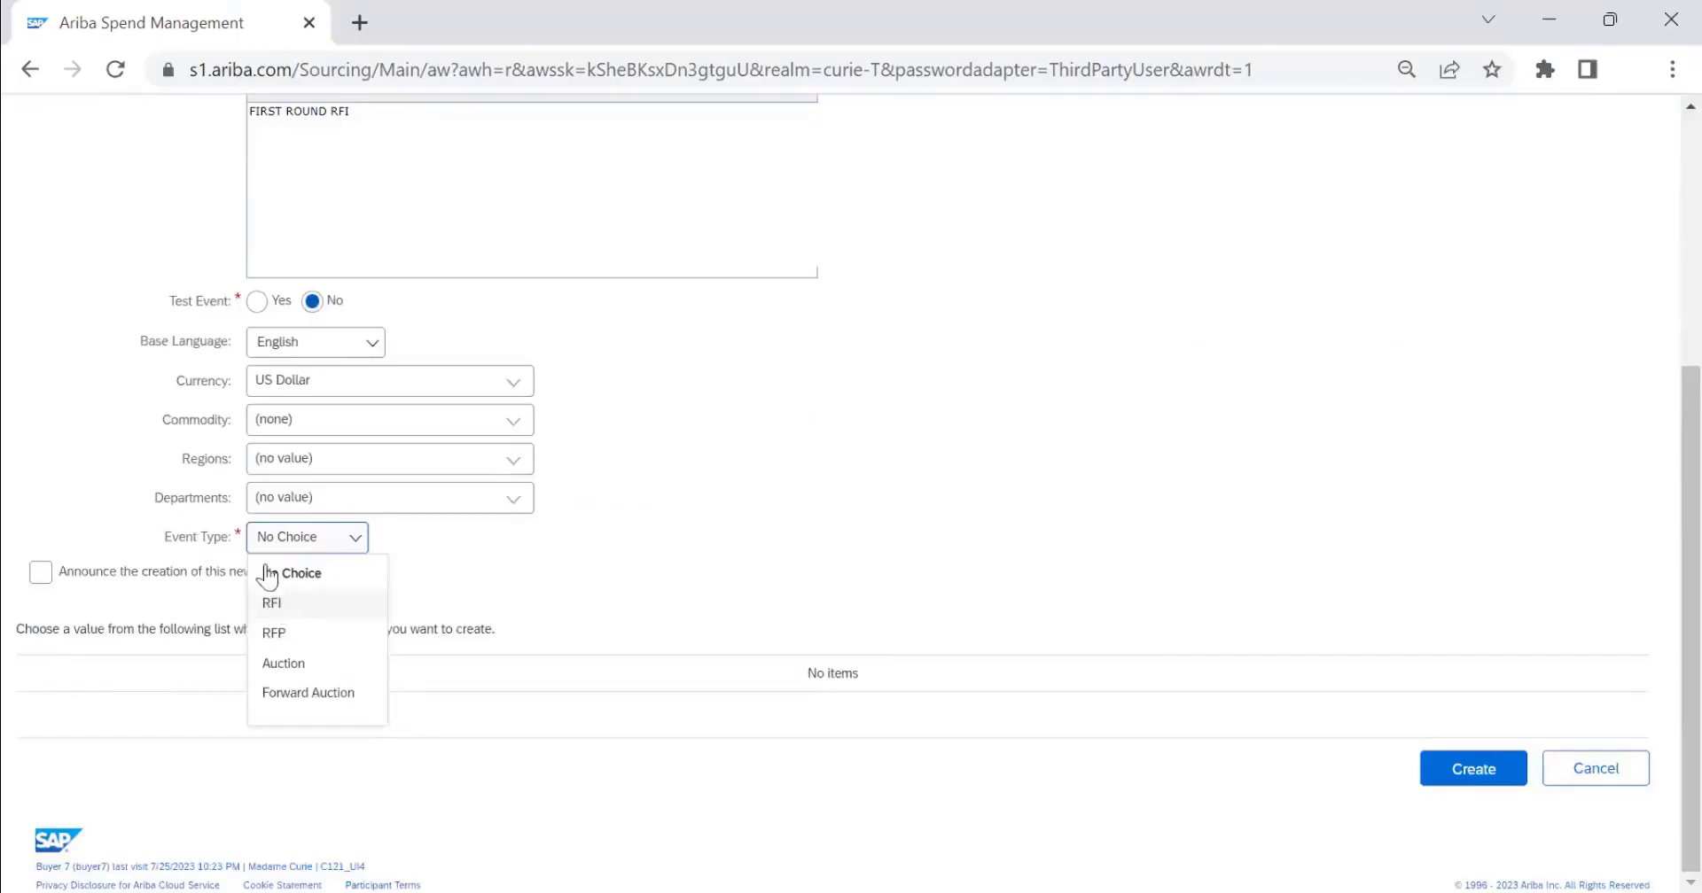
pyautogui.click(313, 603)
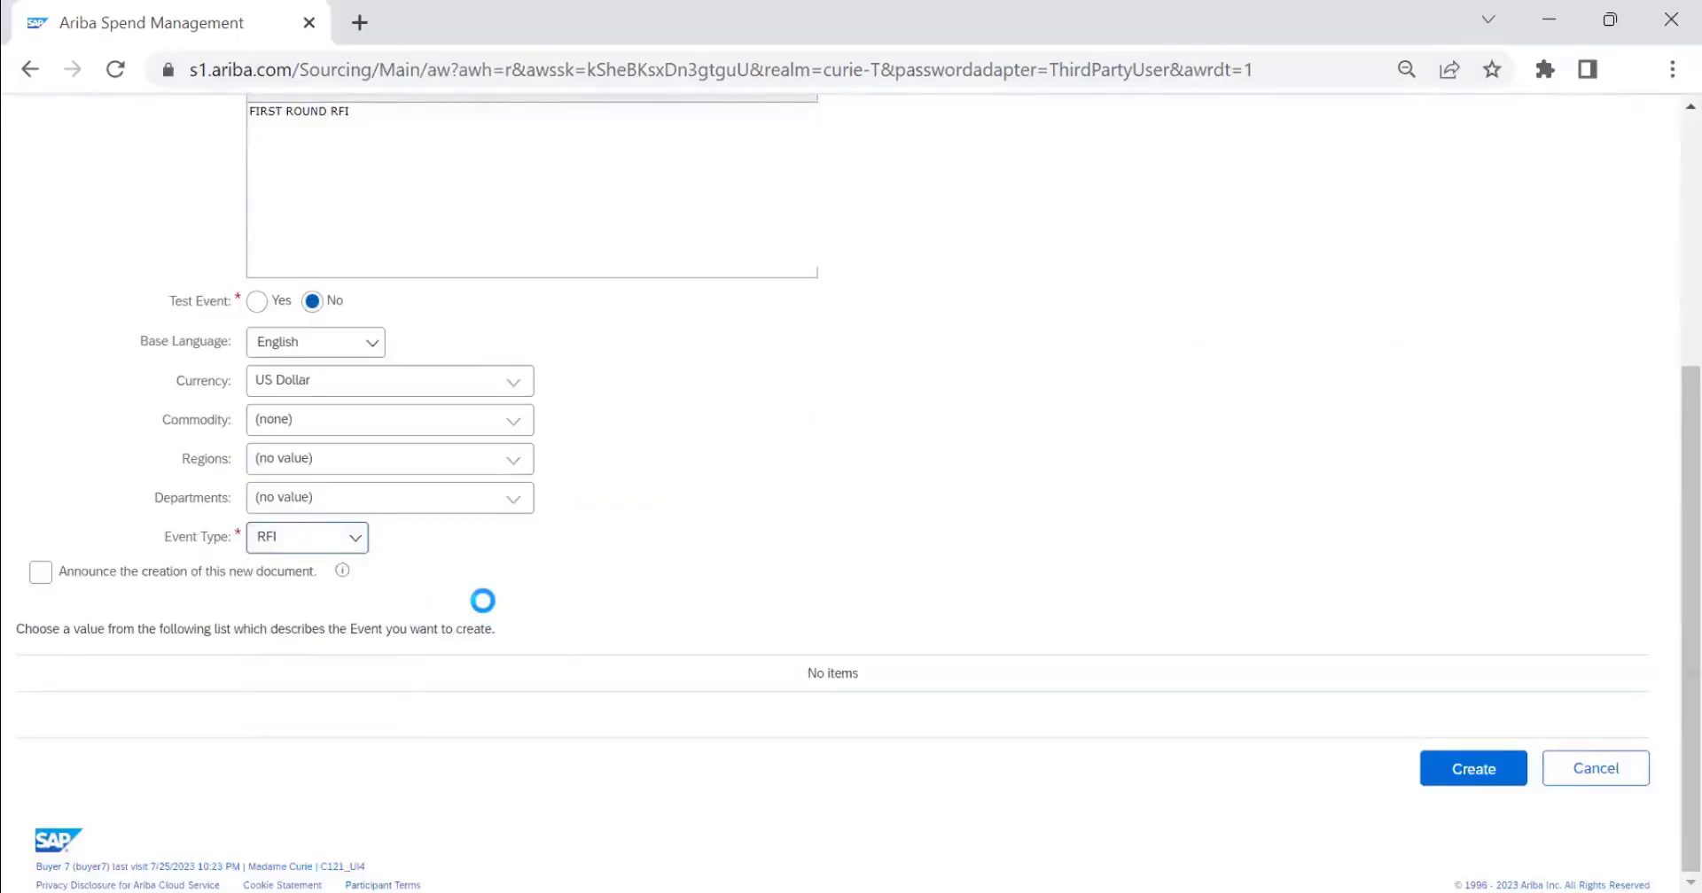
pyautogui.click(41, 613)
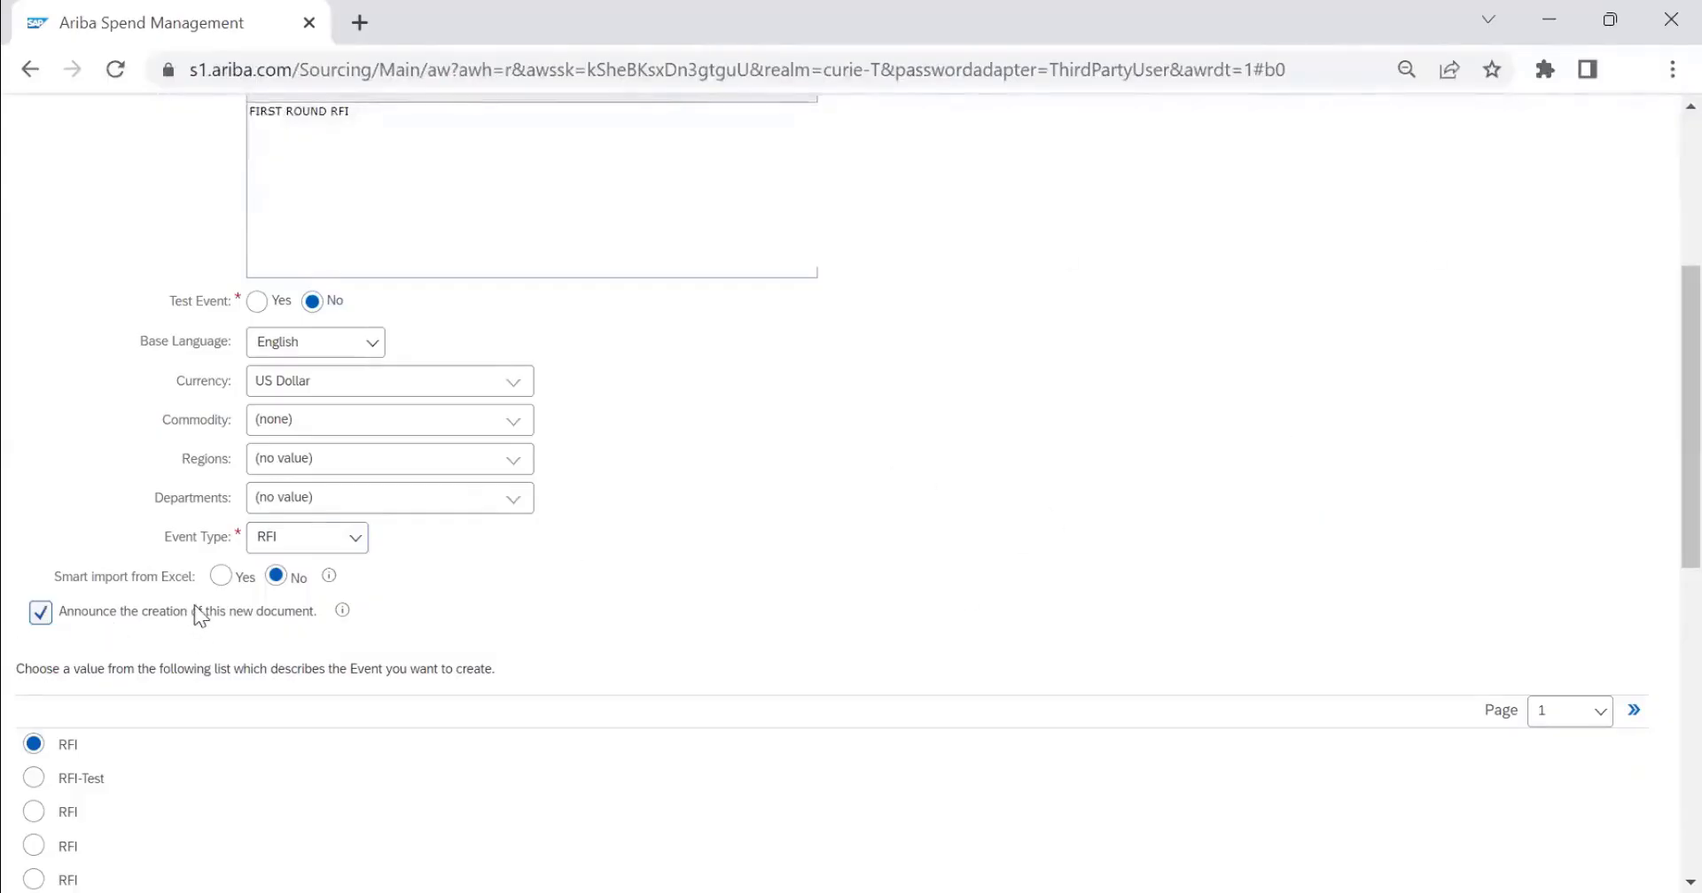
# Select the fourth template in the list, named RFI, and create the event from it.
pyautogui.scroll(3, 204, 578)
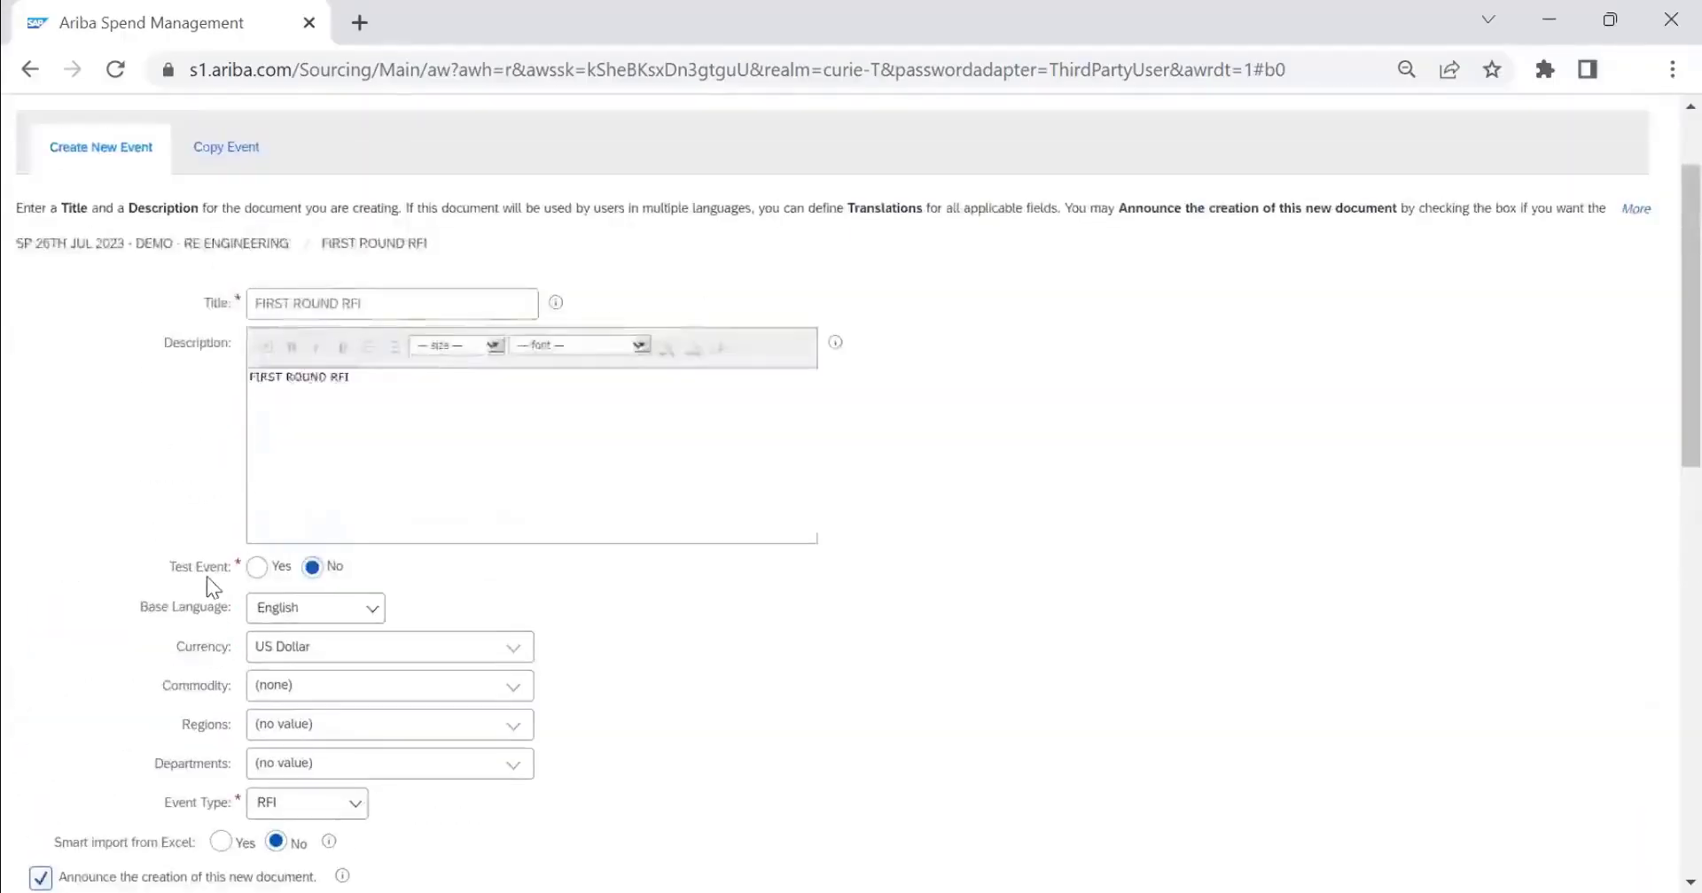
pyautogui.scroll(-3, 204, 578)
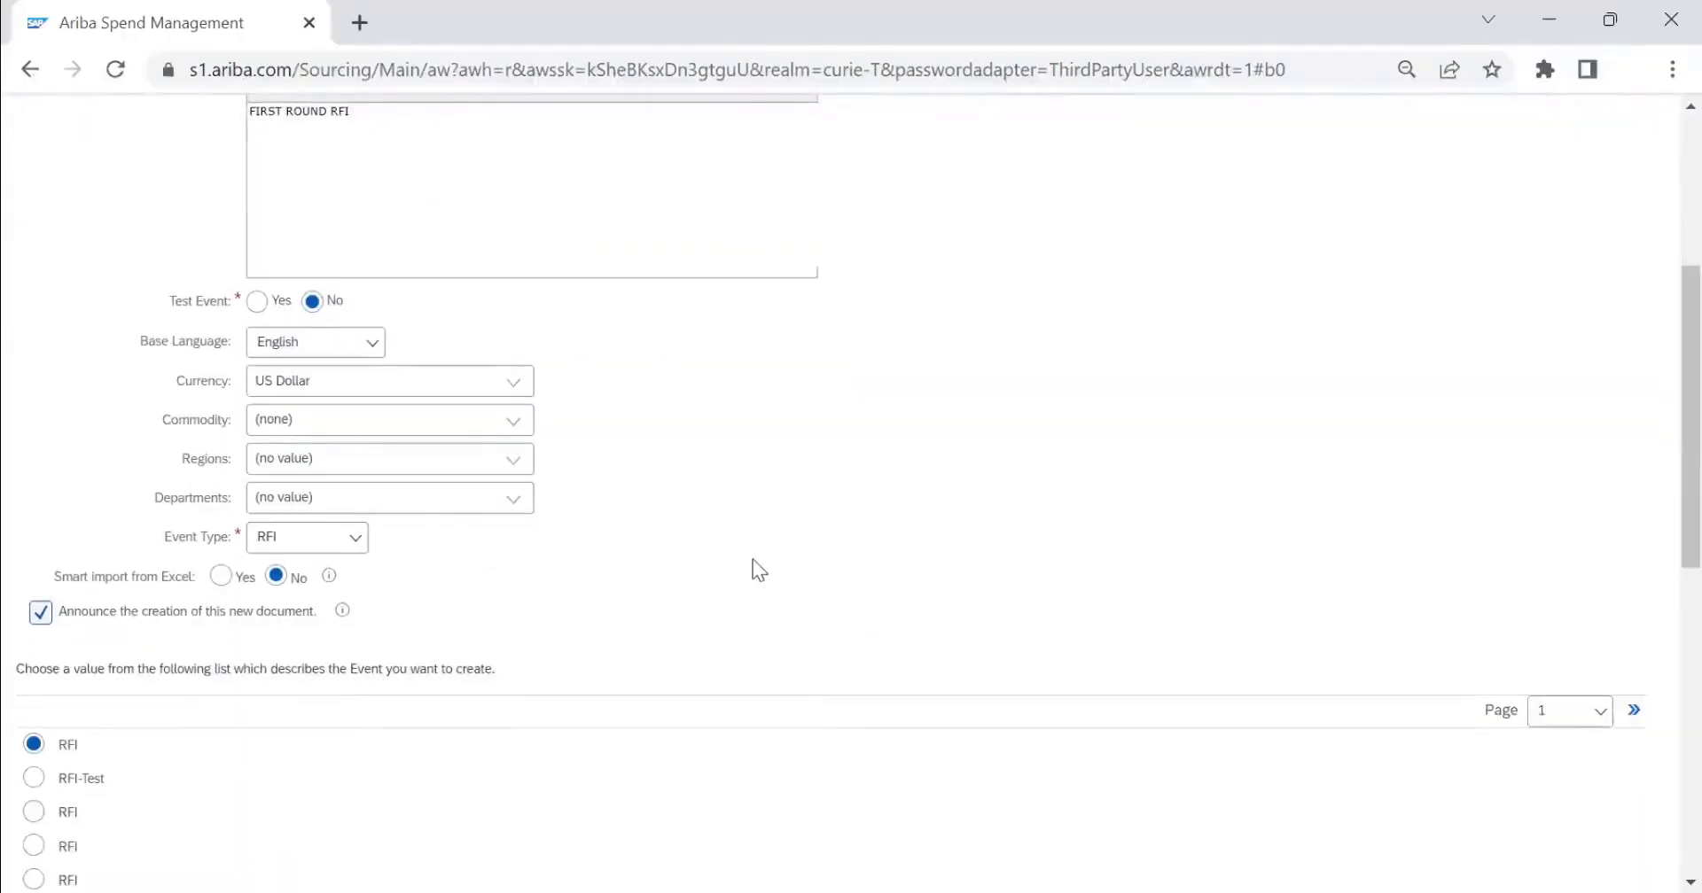
pyautogui.scroll(-8, 755, 563)
pyautogui.scroll(5, 756, 567)
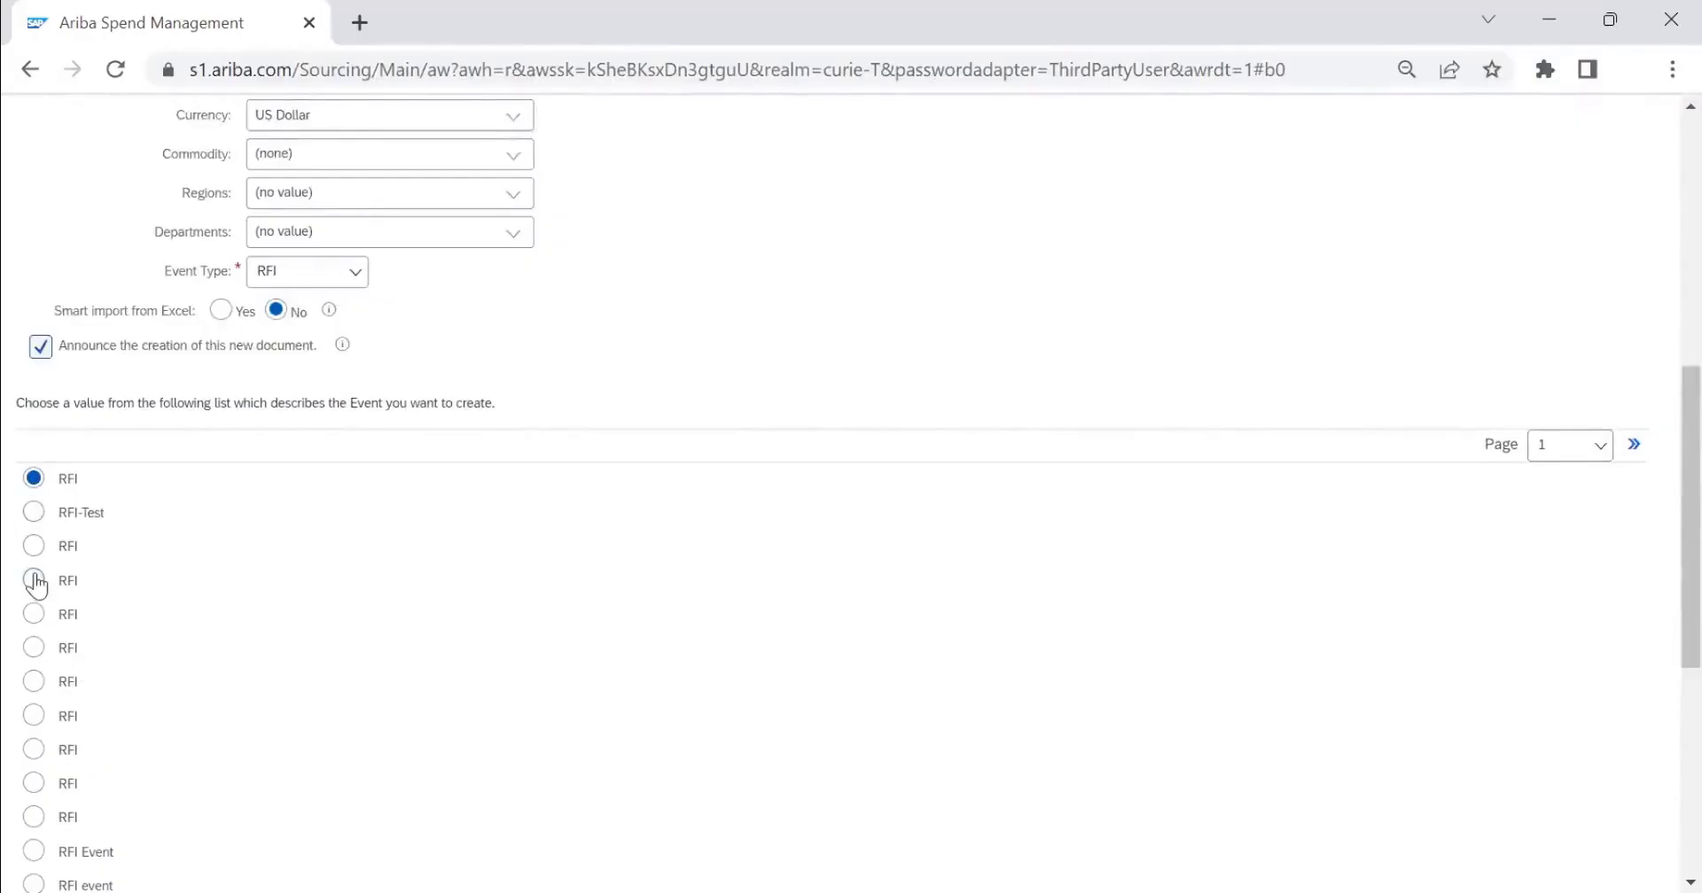
pyautogui.click(34, 580)
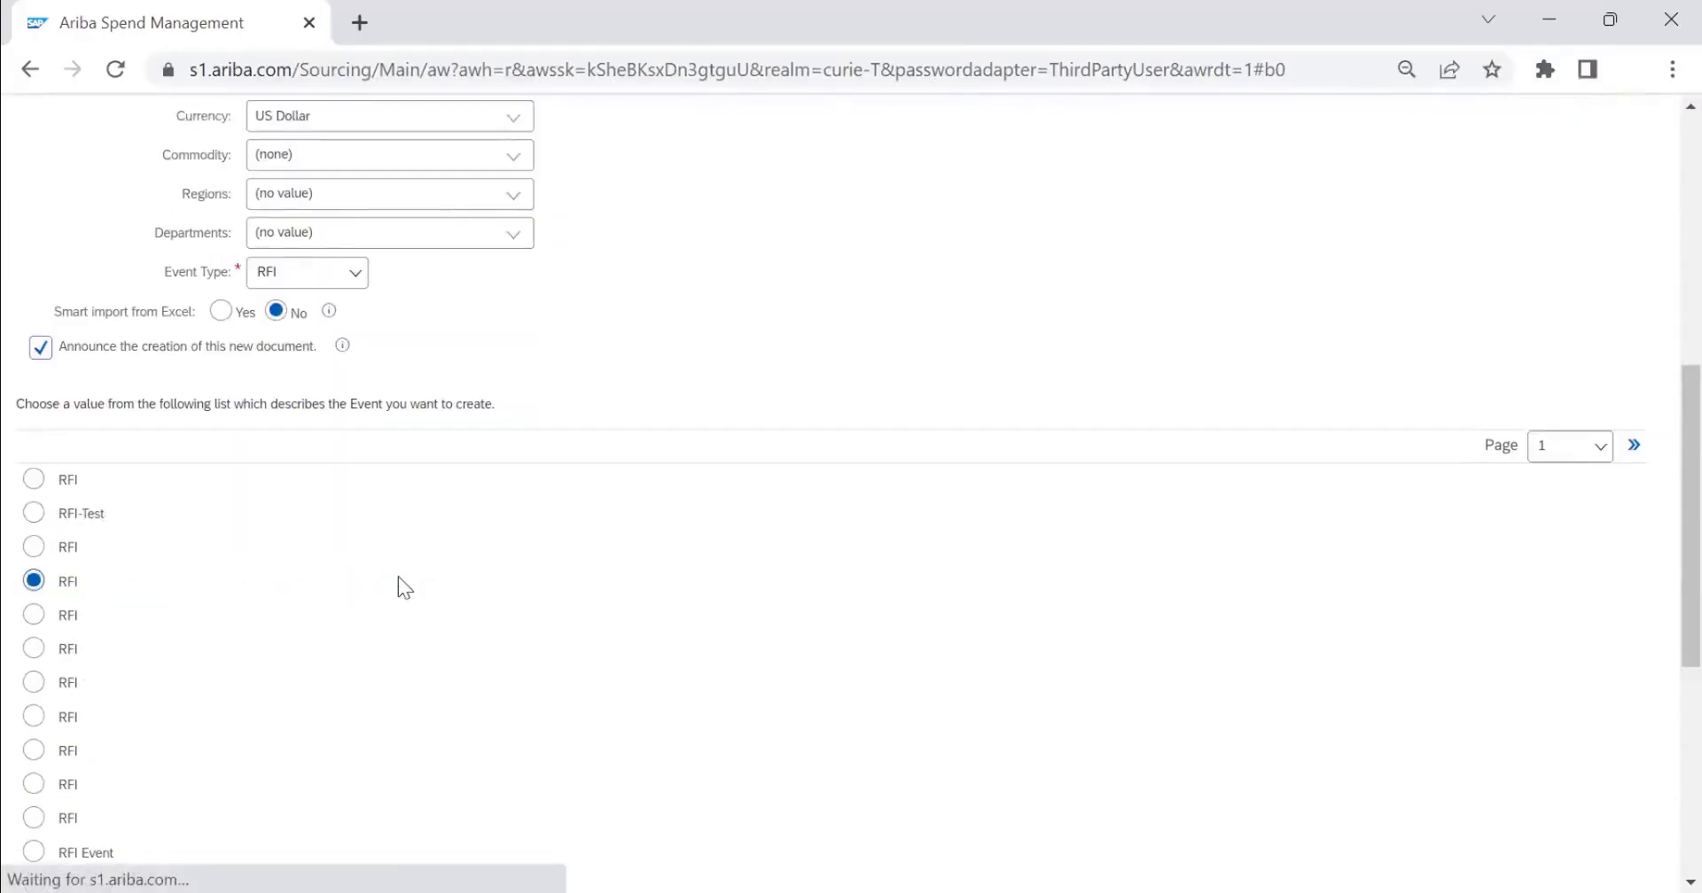
pyautogui.scroll(-5, 397, 576)
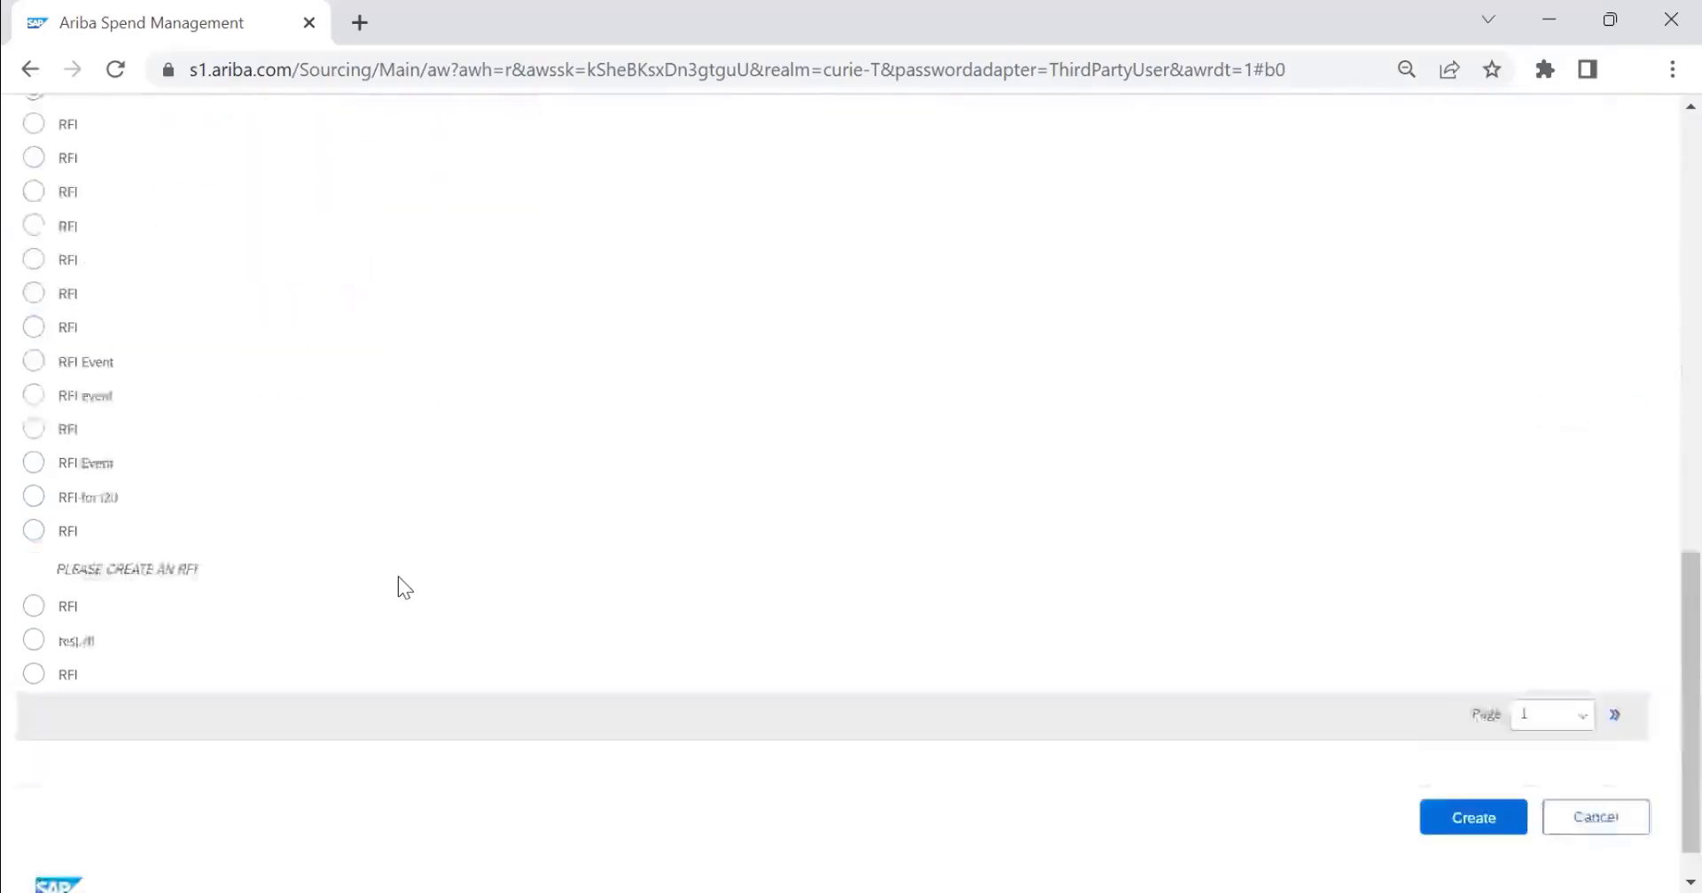
pyautogui.click(1486, 789)
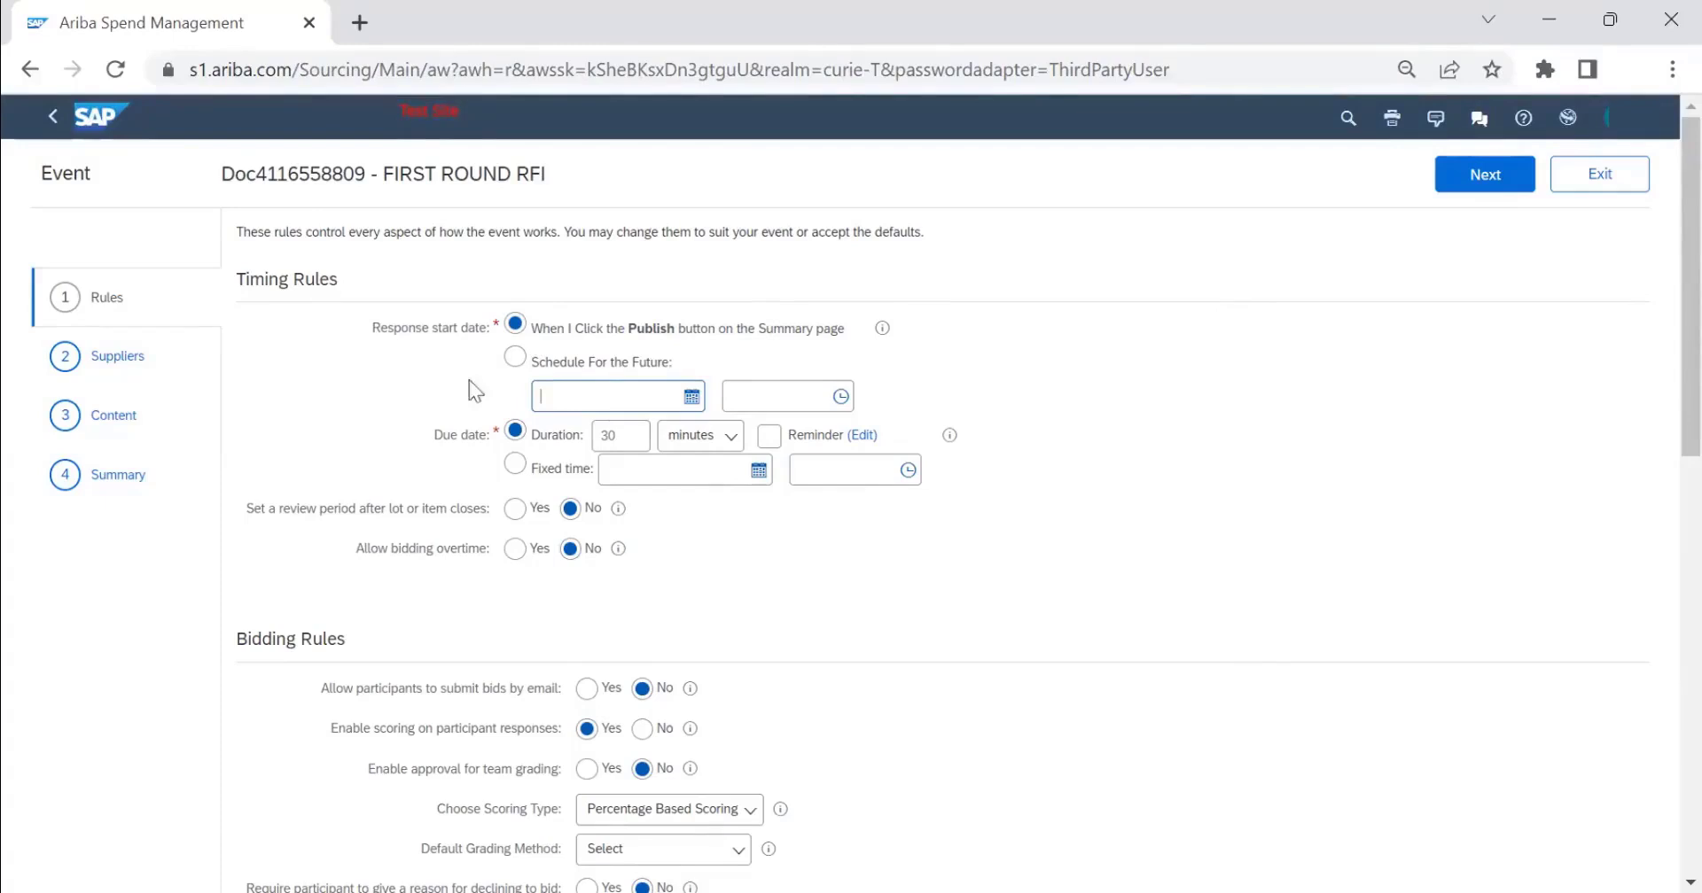
# Schedule the event's response start date for the future, on 7/26/2023 at 8:20 AM.
pyautogui.click(515, 359)
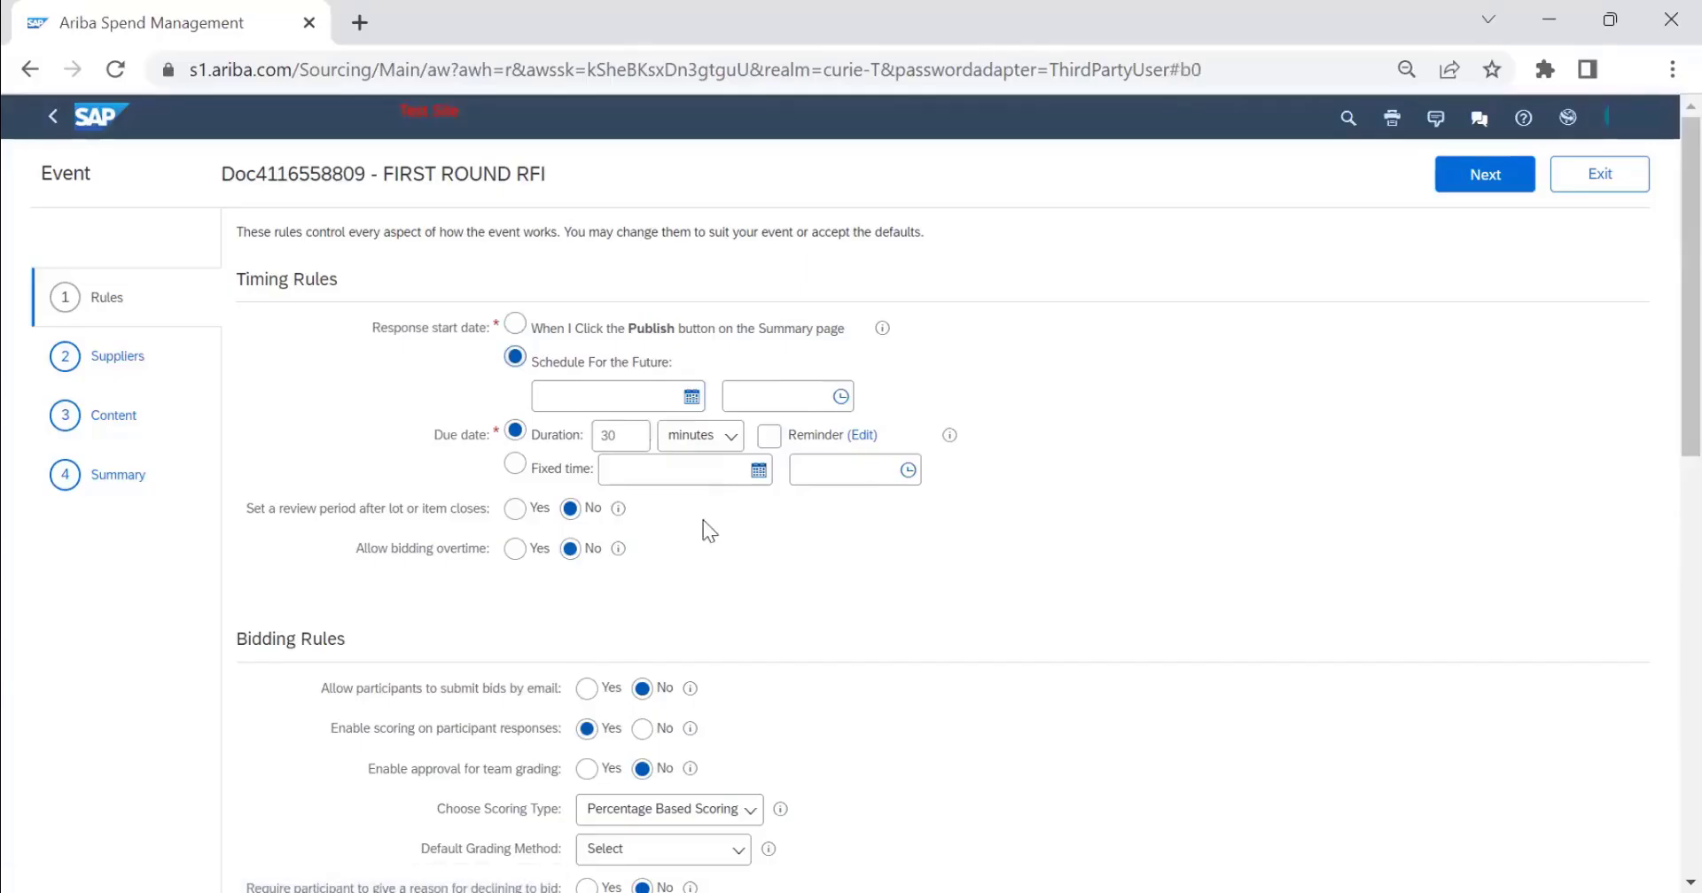
pyautogui.click(694, 386)
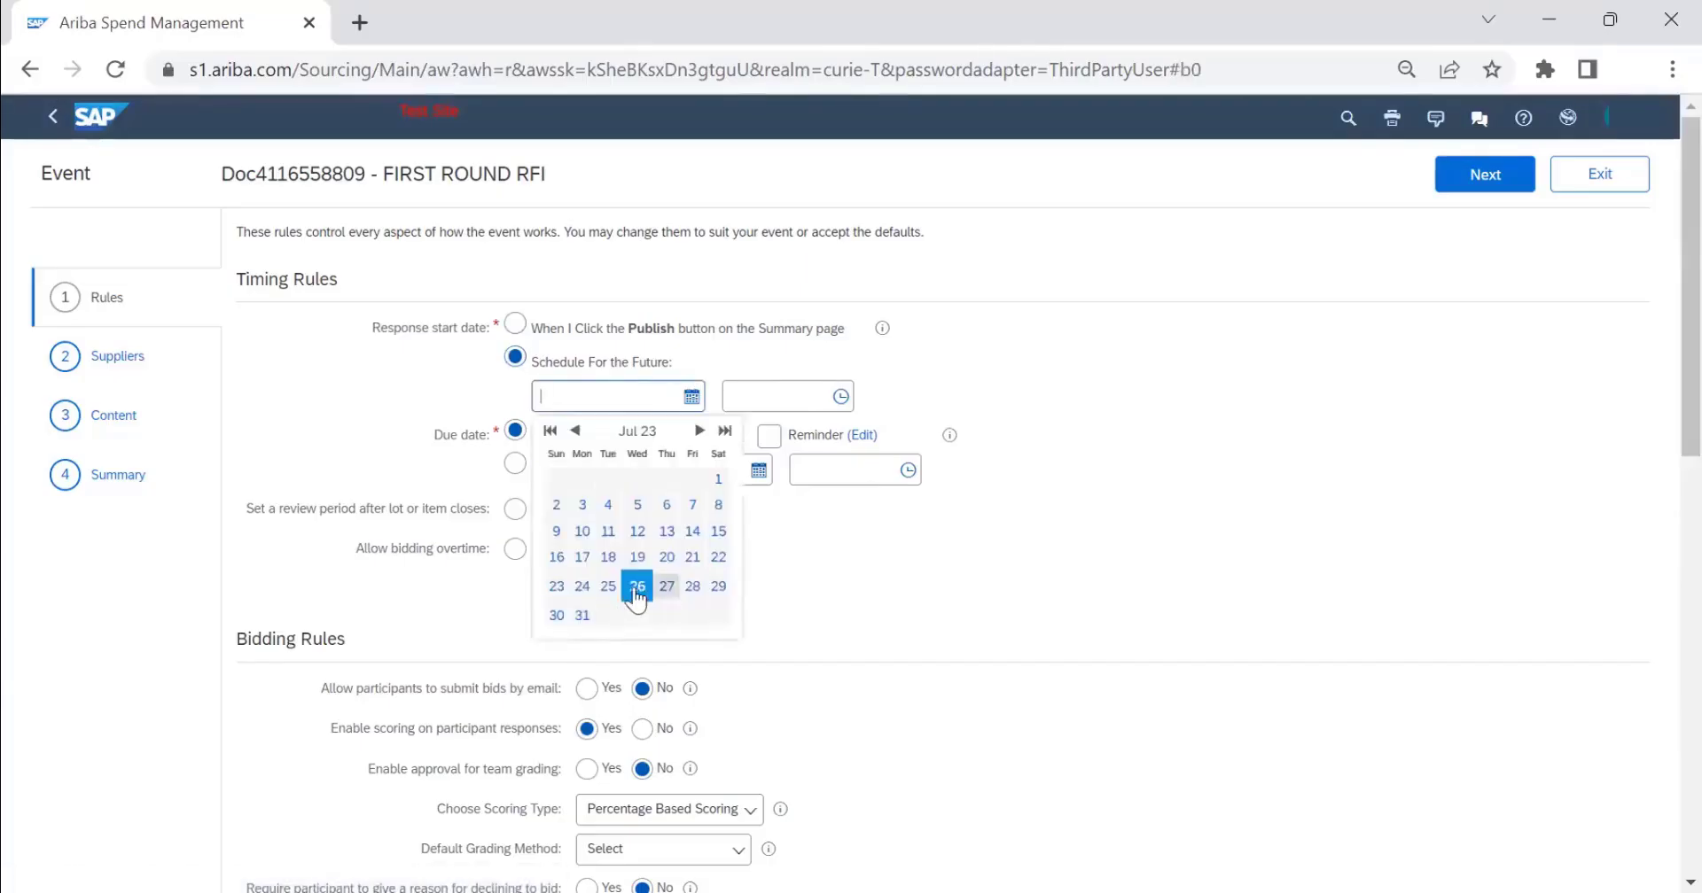
pyautogui.click(636, 590)
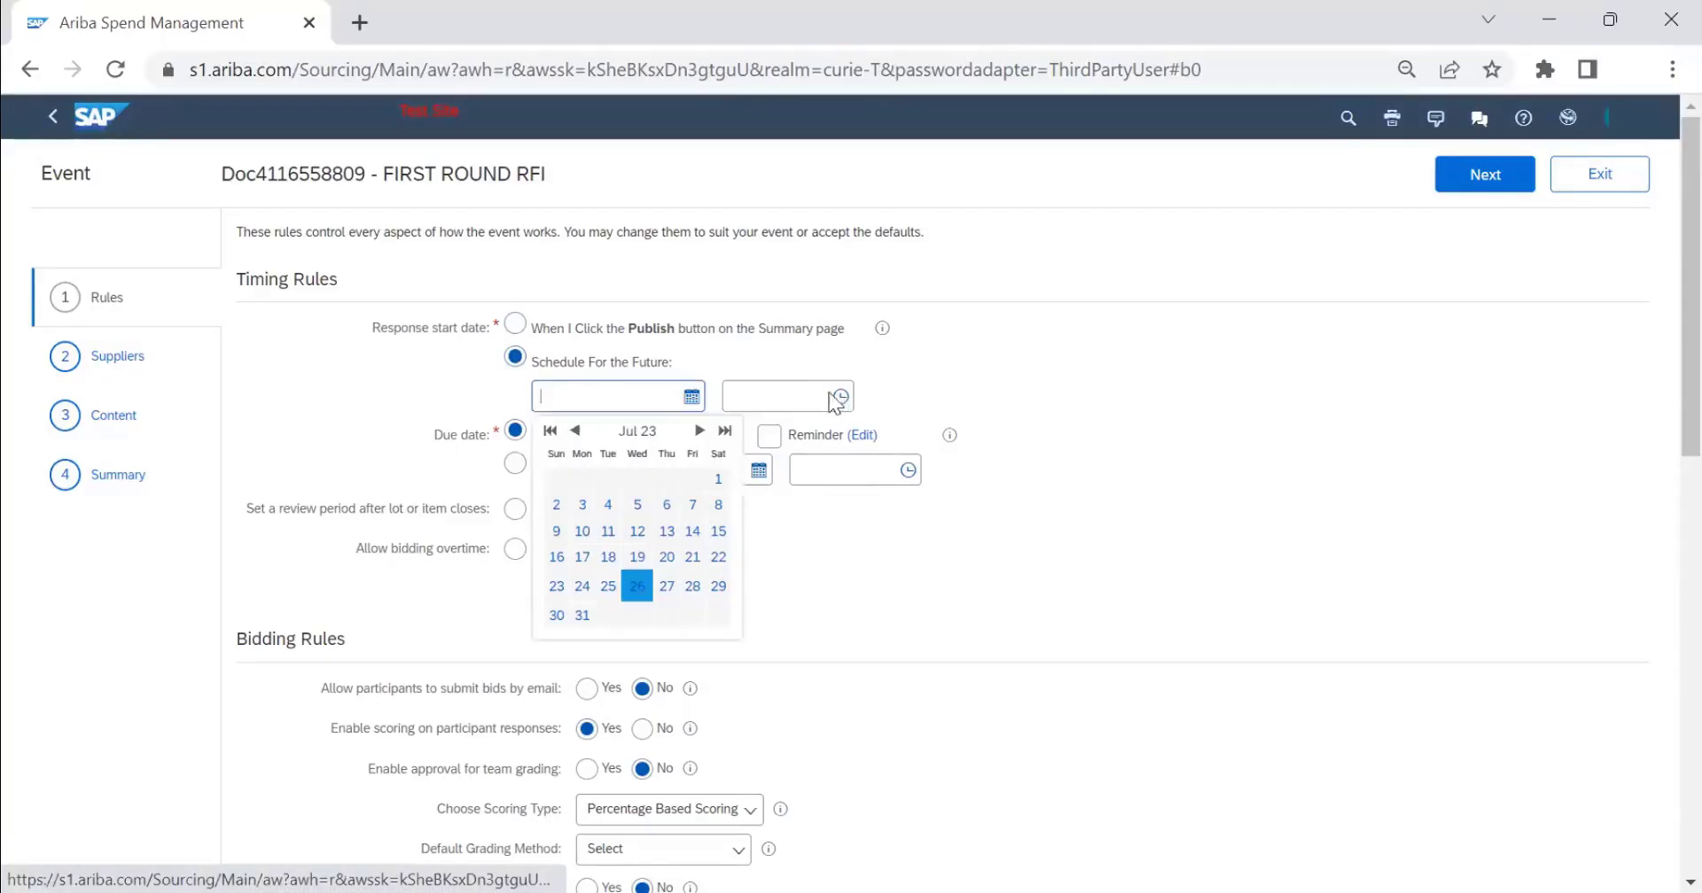
pyautogui.click(749, 396)
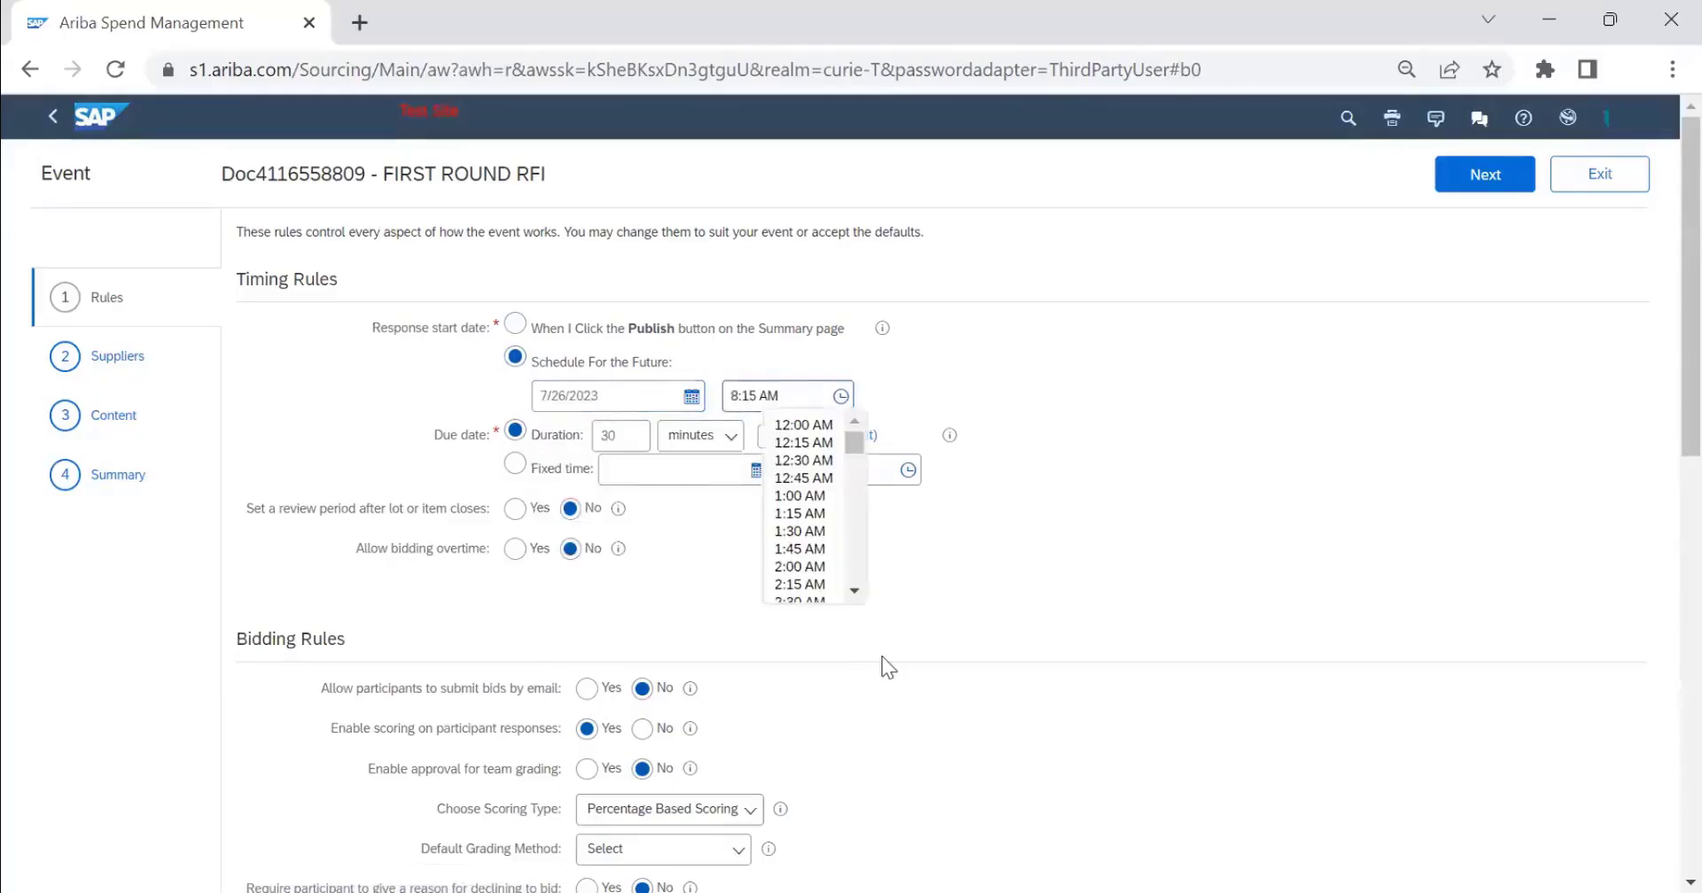
pyautogui.write('20')
pyautogui.press('Delete')
pyautogui.press('Delete')
pyautogui.click(1083, 570)
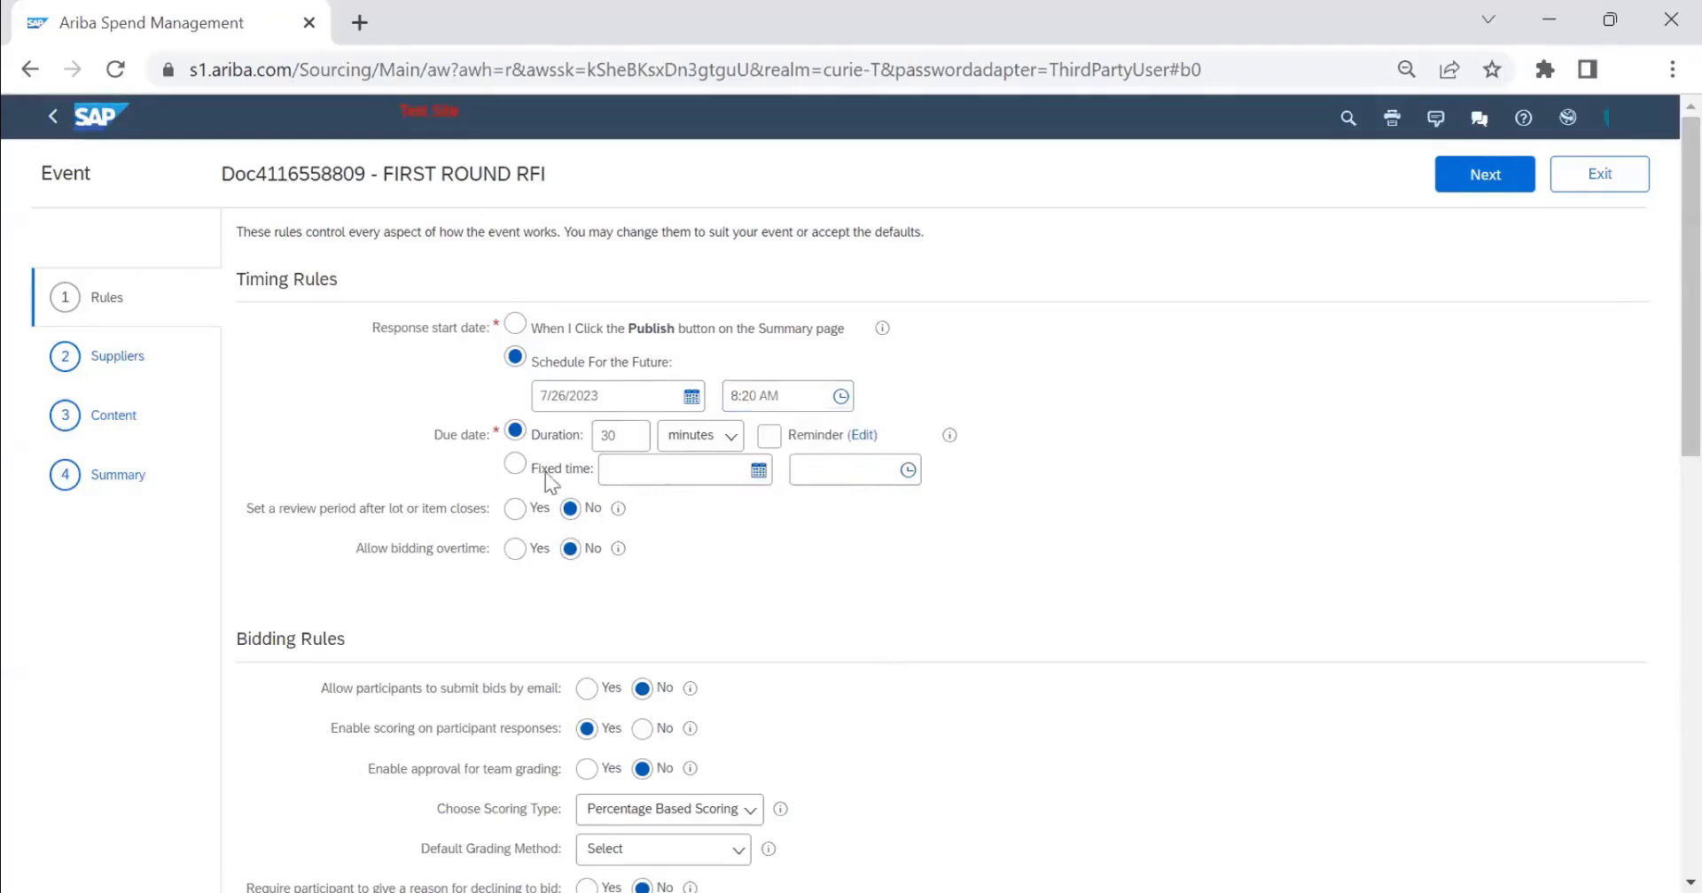
# Set the event's due date to a duration of 1 day.
pyautogui.doubleClick(625, 436)
pyautogui.write('1')
pyautogui.click(691, 438)
pyautogui.click(703, 528)
# Review the event's rules and allow bidding overtime in the timing rules.
pyautogui.scroll(-3, 364, 316)
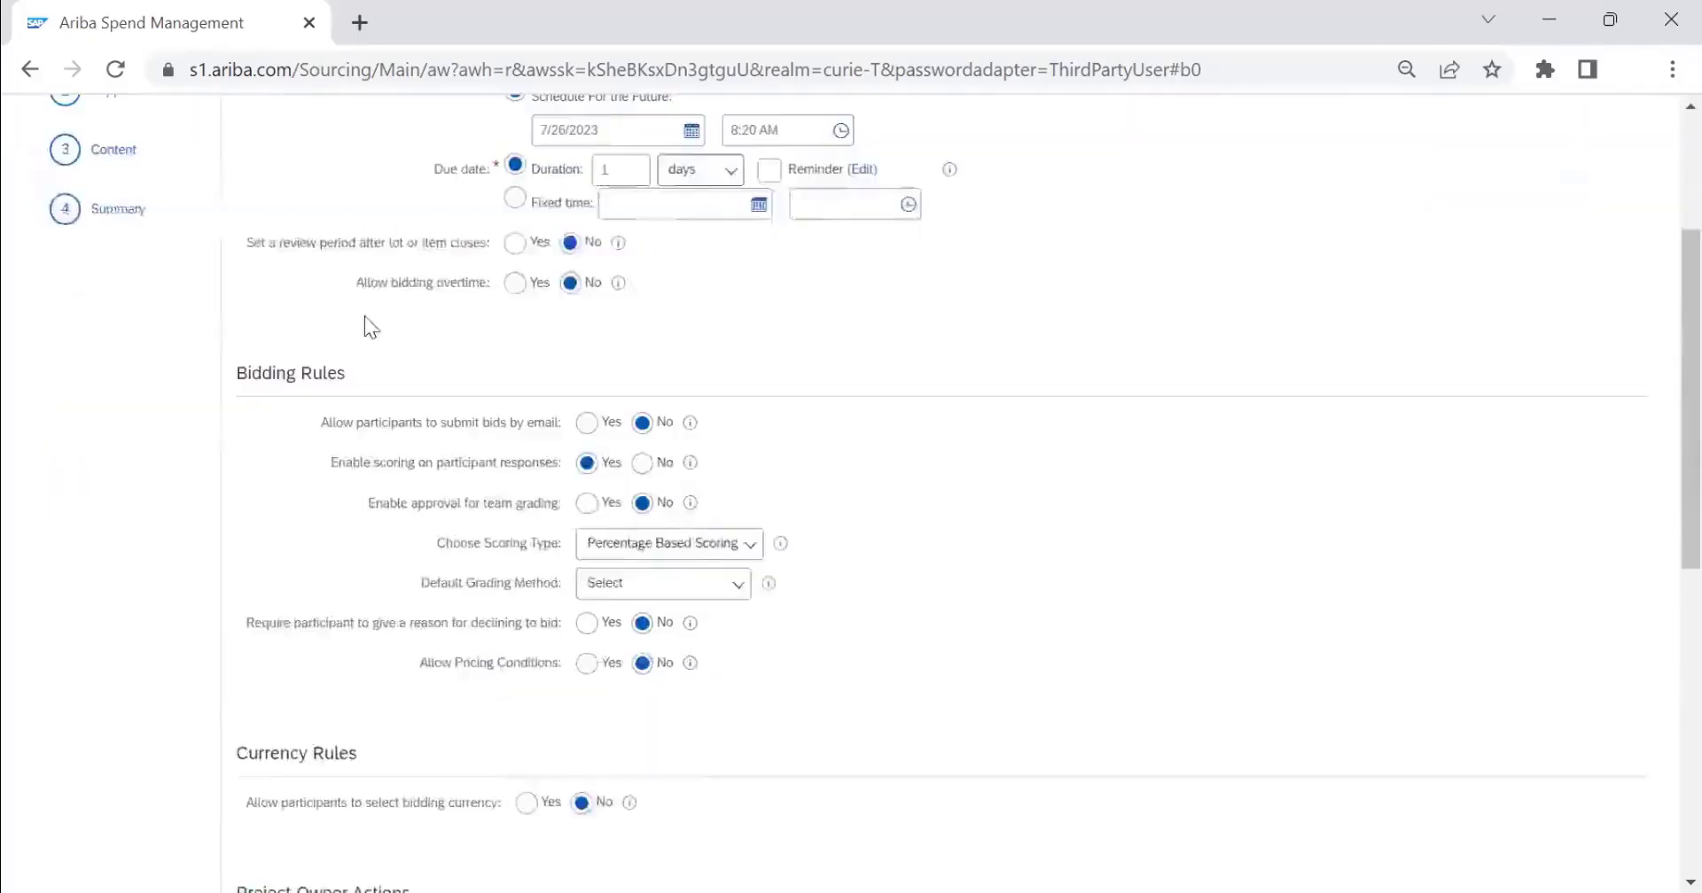
pyautogui.scroll(2, 353, 400)
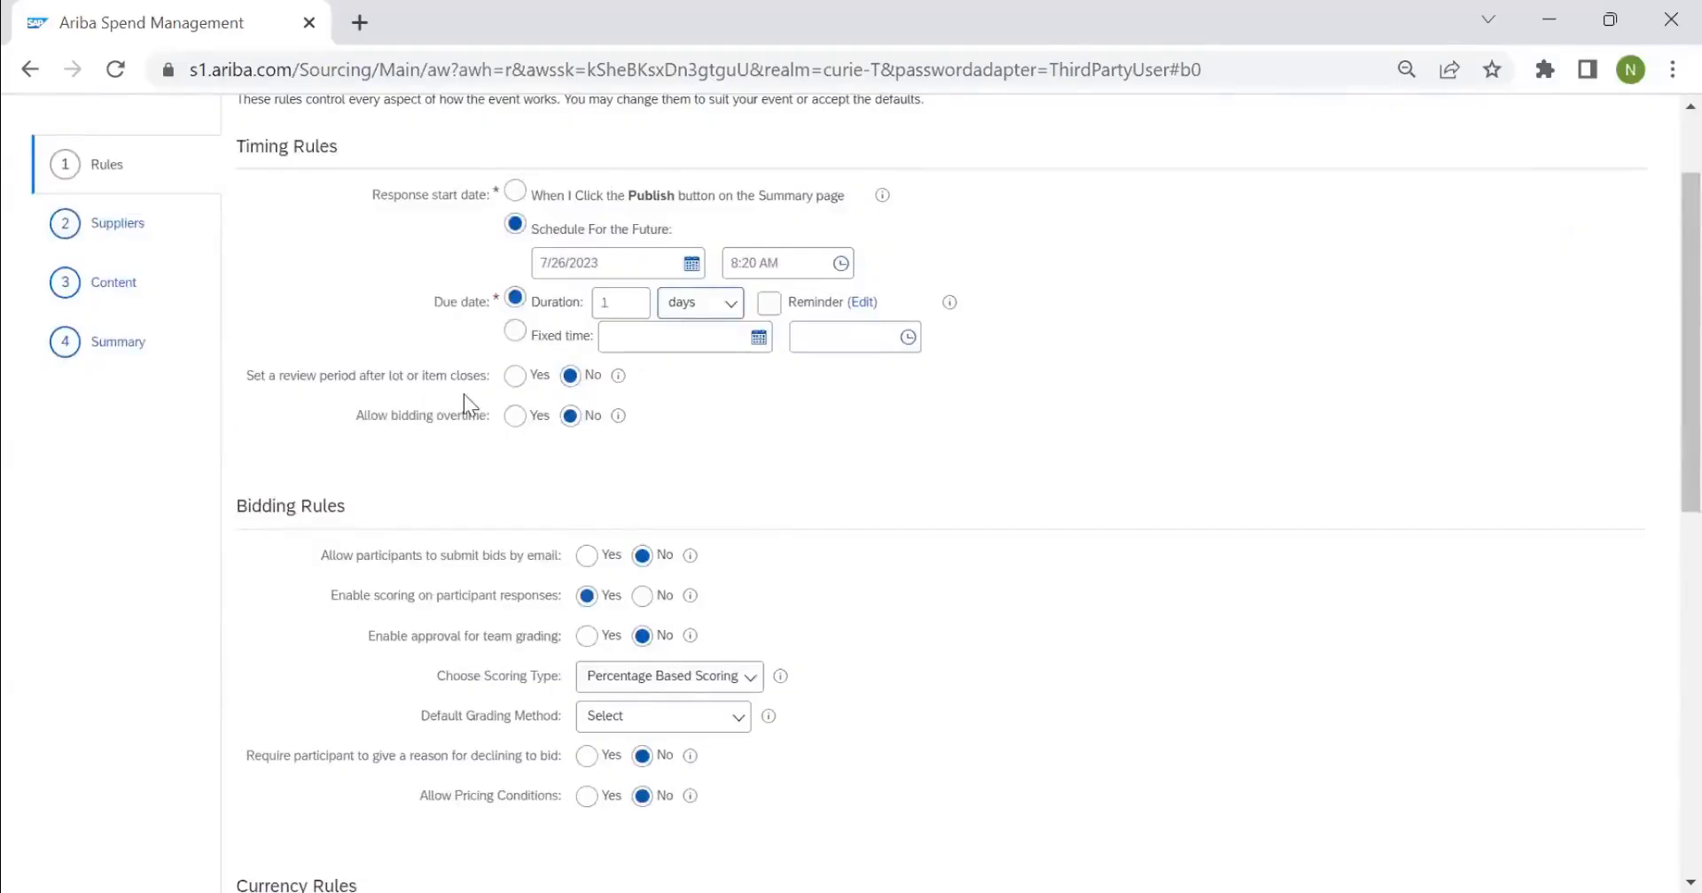
pyautogui.scroll(2, 237, 408)
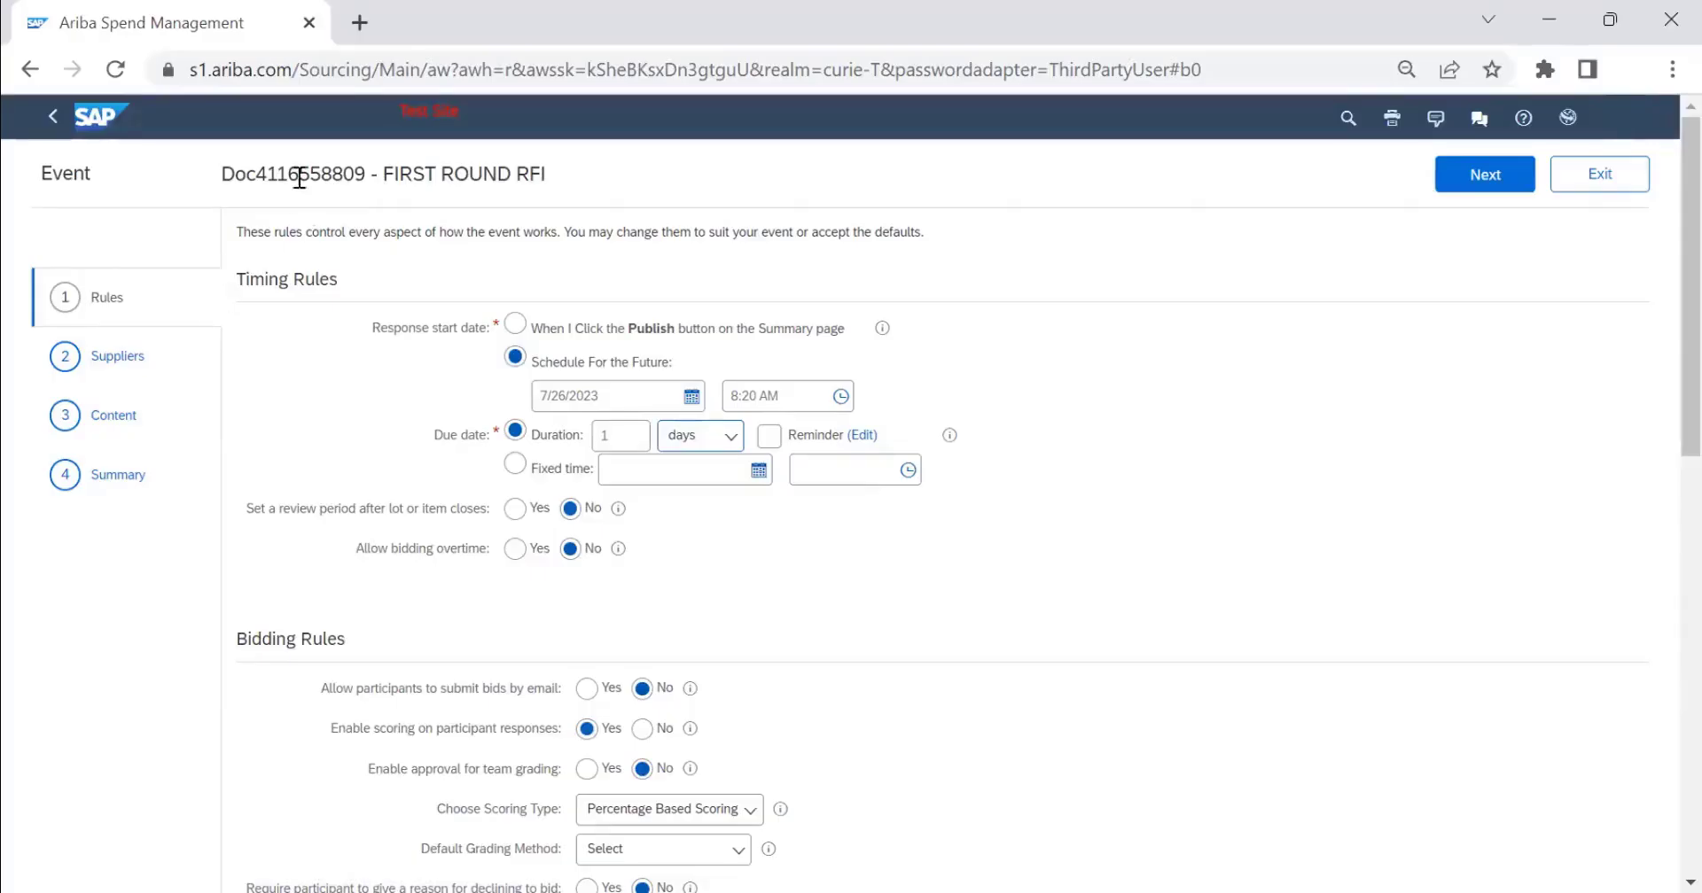
pyautogui.scroll(-10, 326, 404)
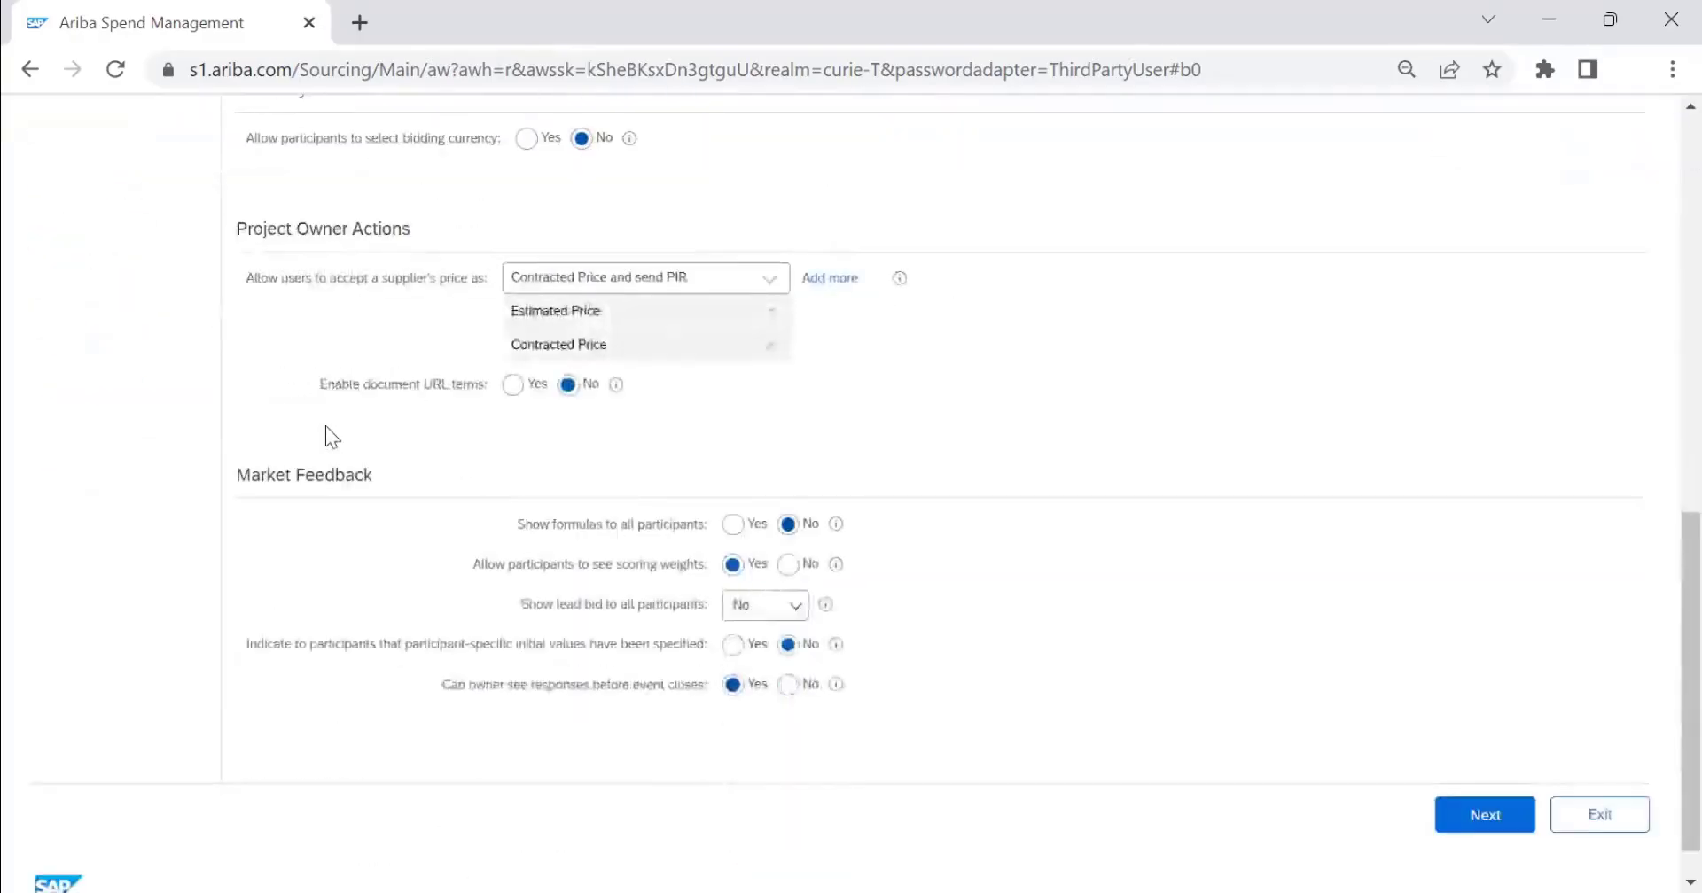
pyautogui.scroll(10, 326, 426)
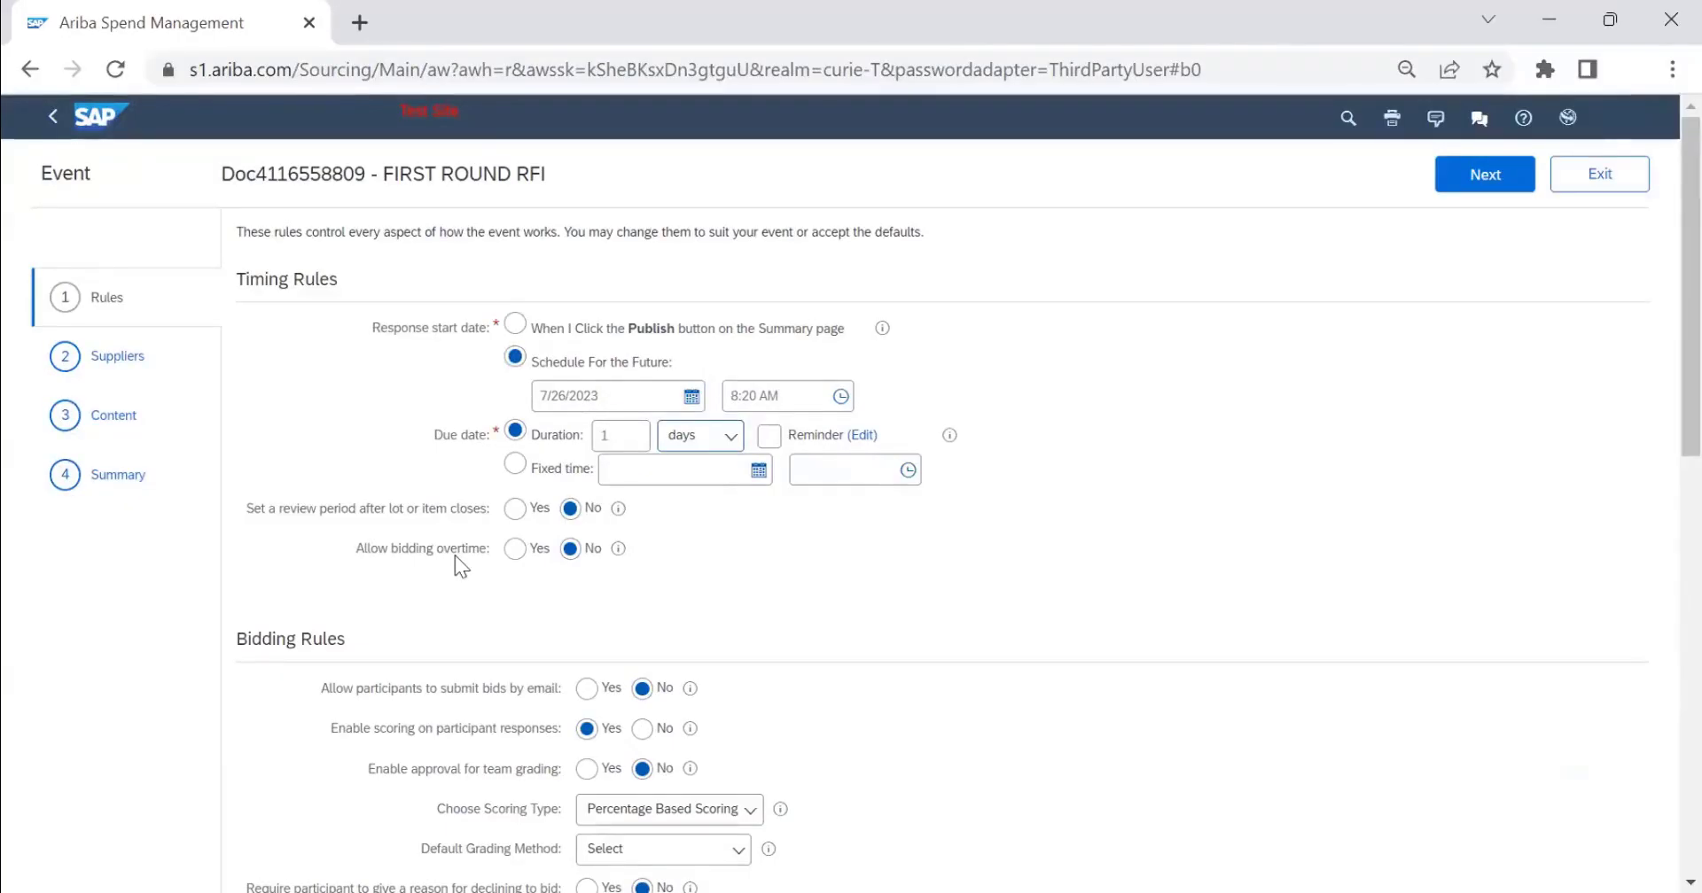
pyautogui.scroll(-1, 693, 560)
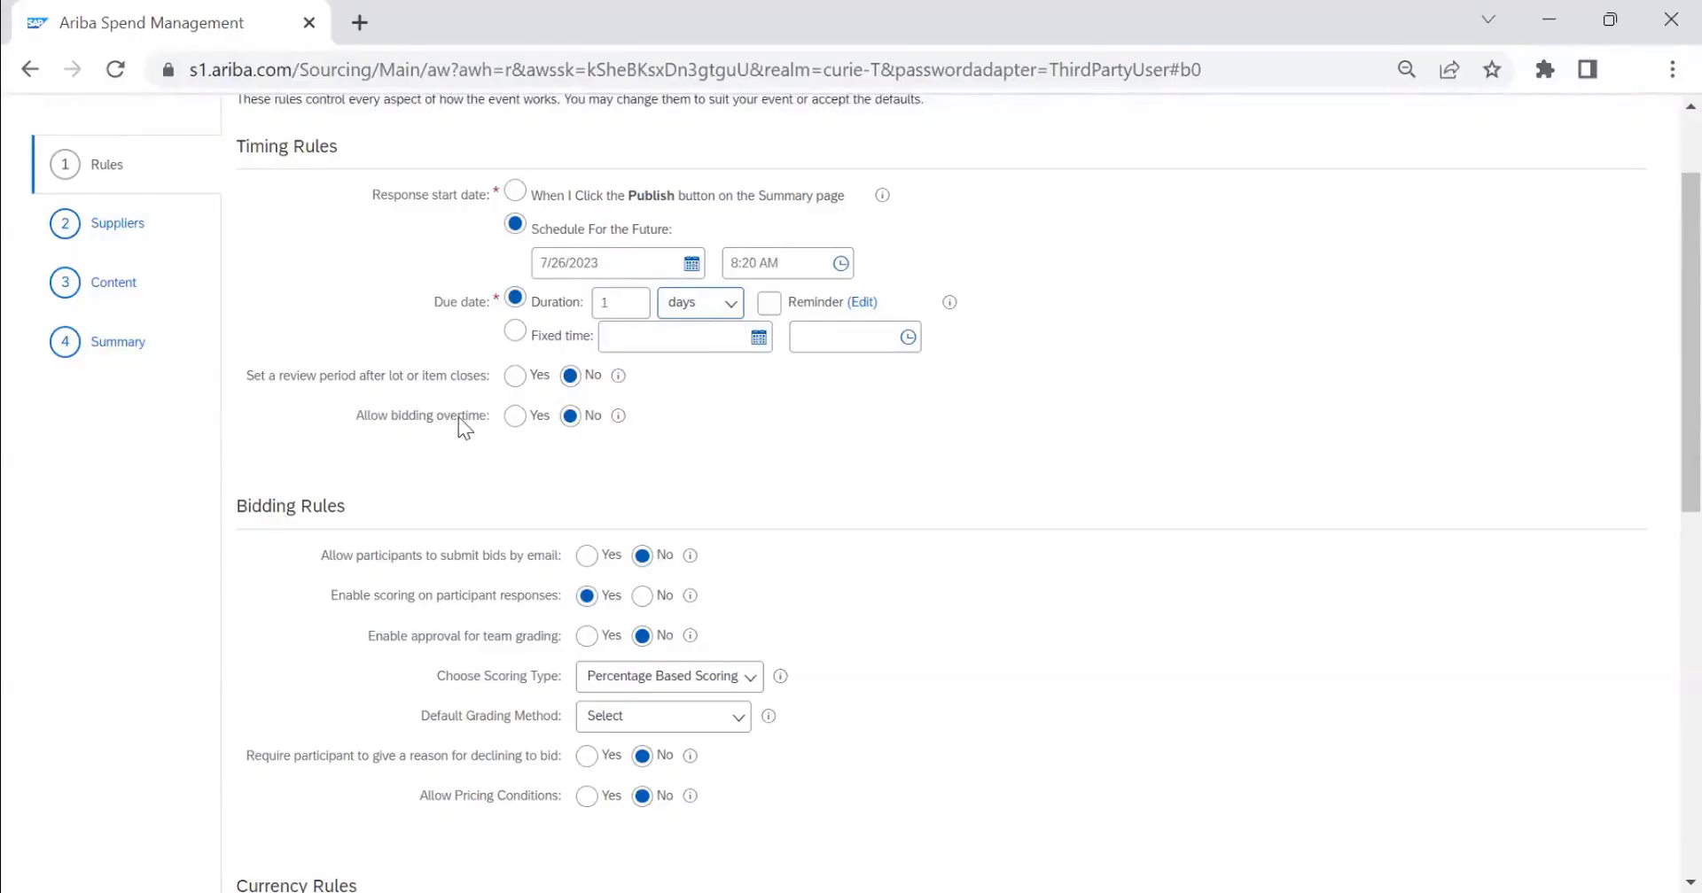
pyautogui.click(516, 416)
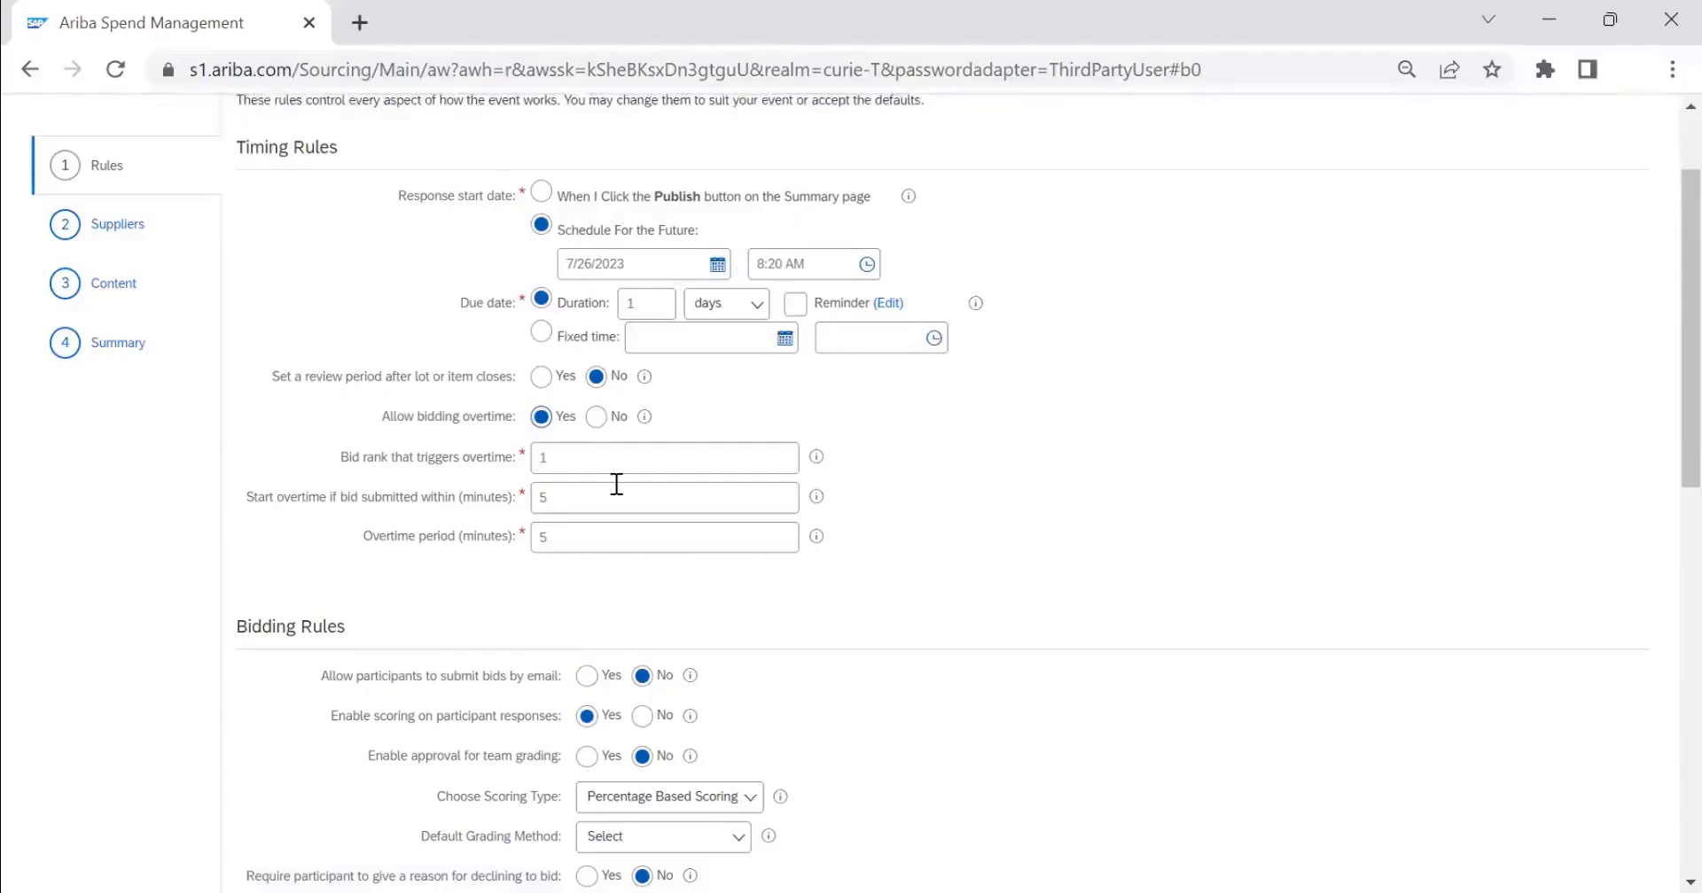
# Examine the bidding overtime settings: the triggering bid rank, the bid submission window in minutes and the overtime period.
pyautogui.doubleClick(543, 457)
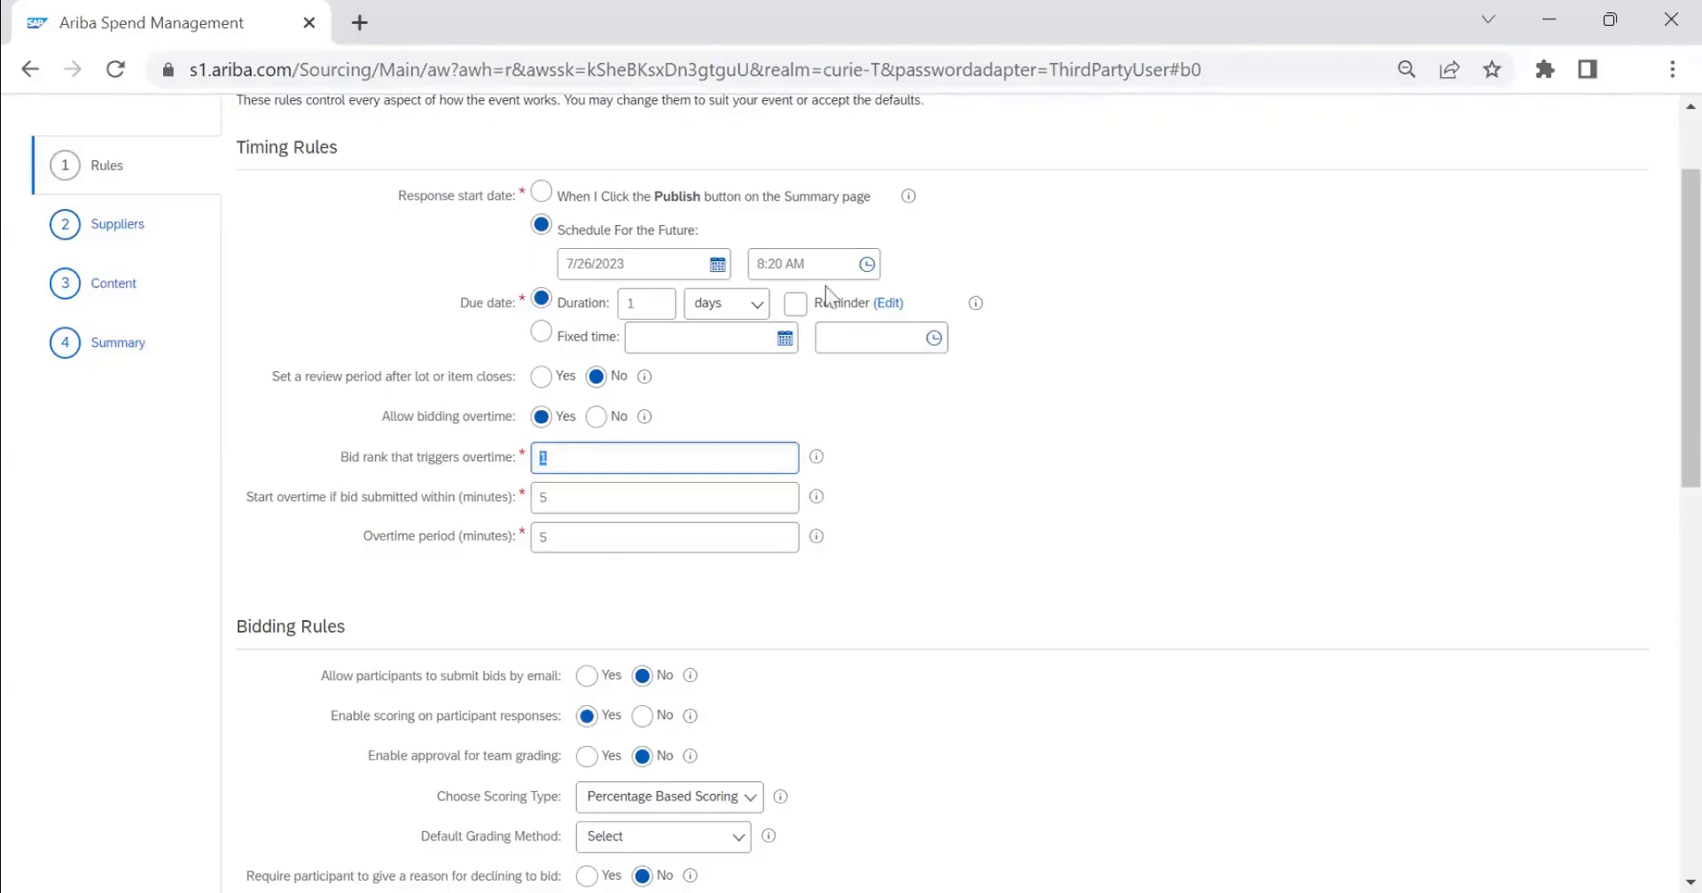
pyautogui.press('Tab')
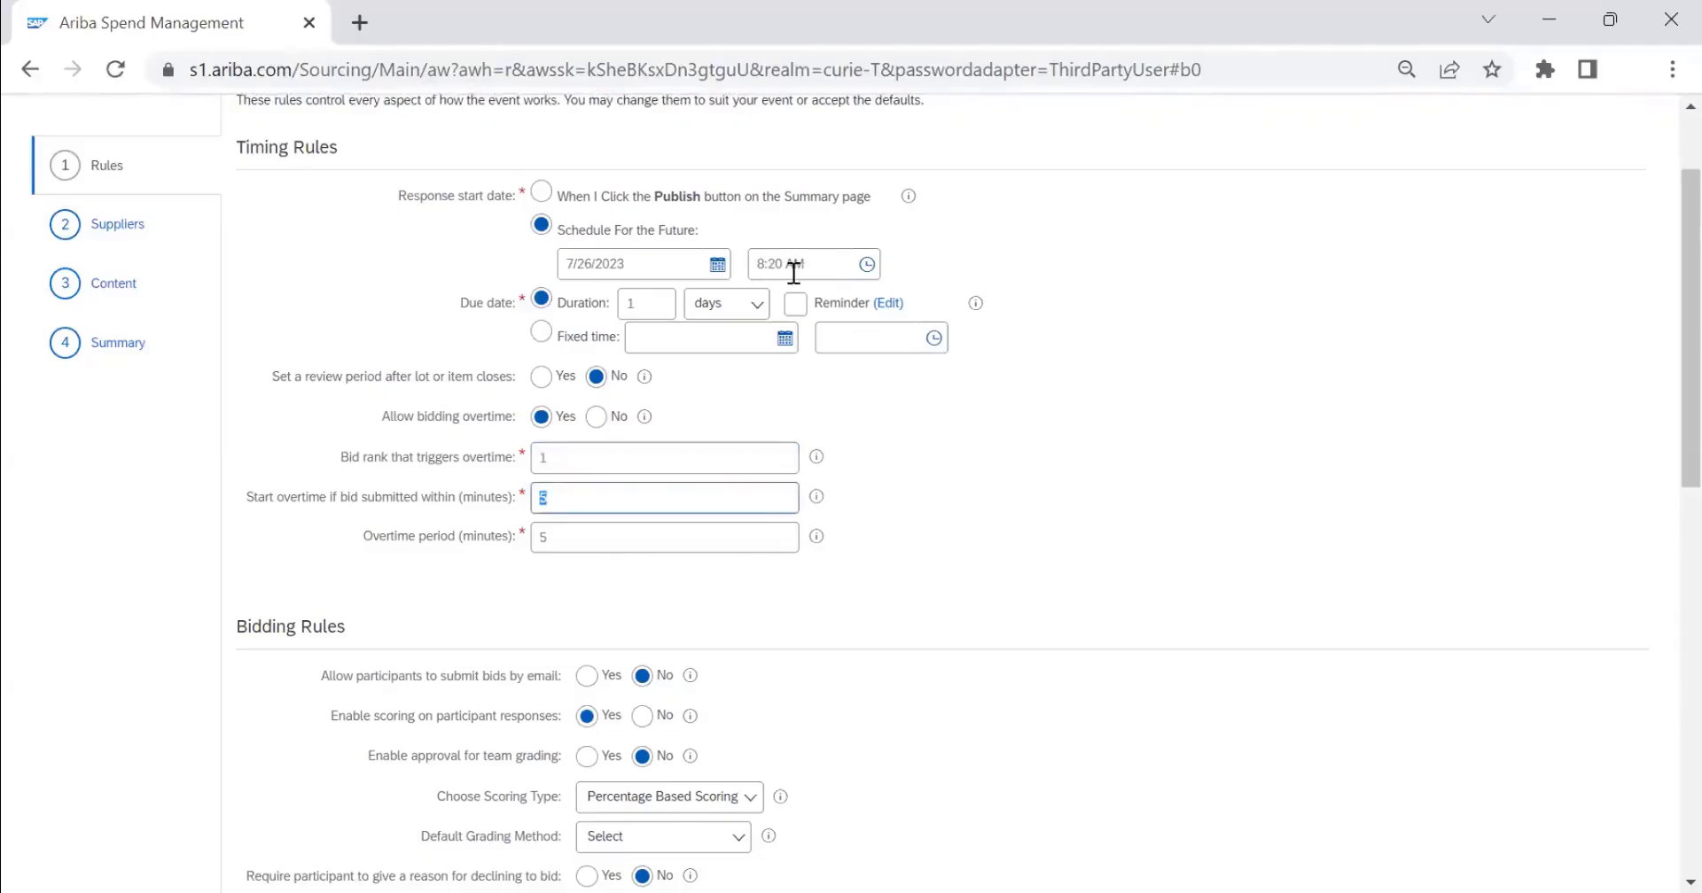
pyautogui.click(579, 499)
pyautogui.moveTo(581, 456); pyautogui.dragTo(532, 450)
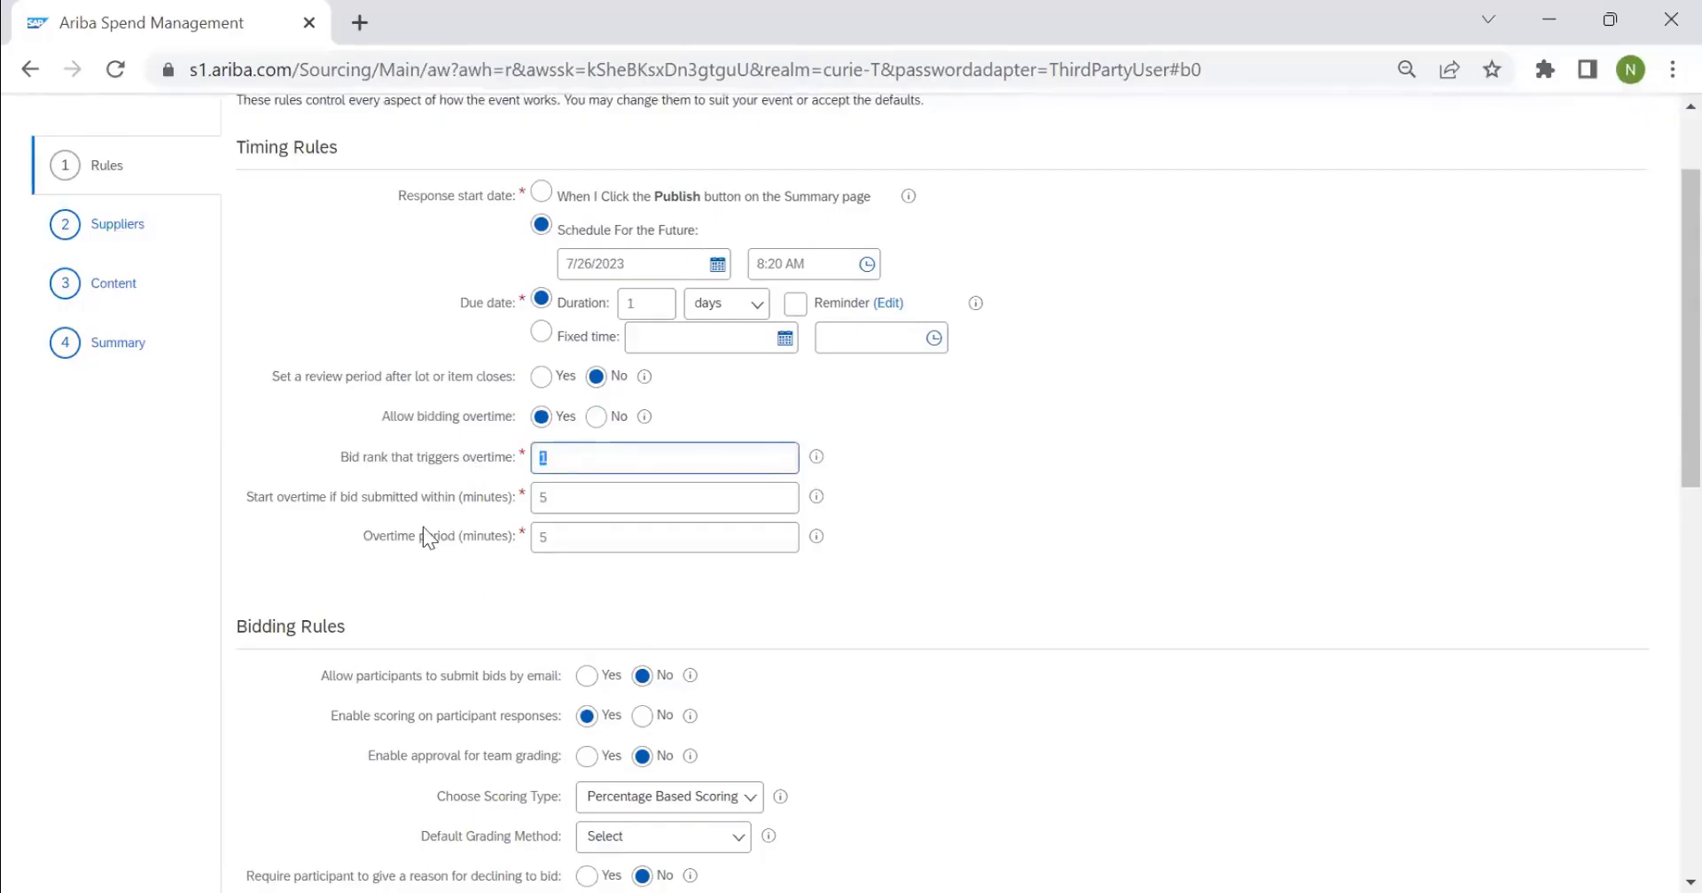
pyautogui.doubleClick(543, 534)
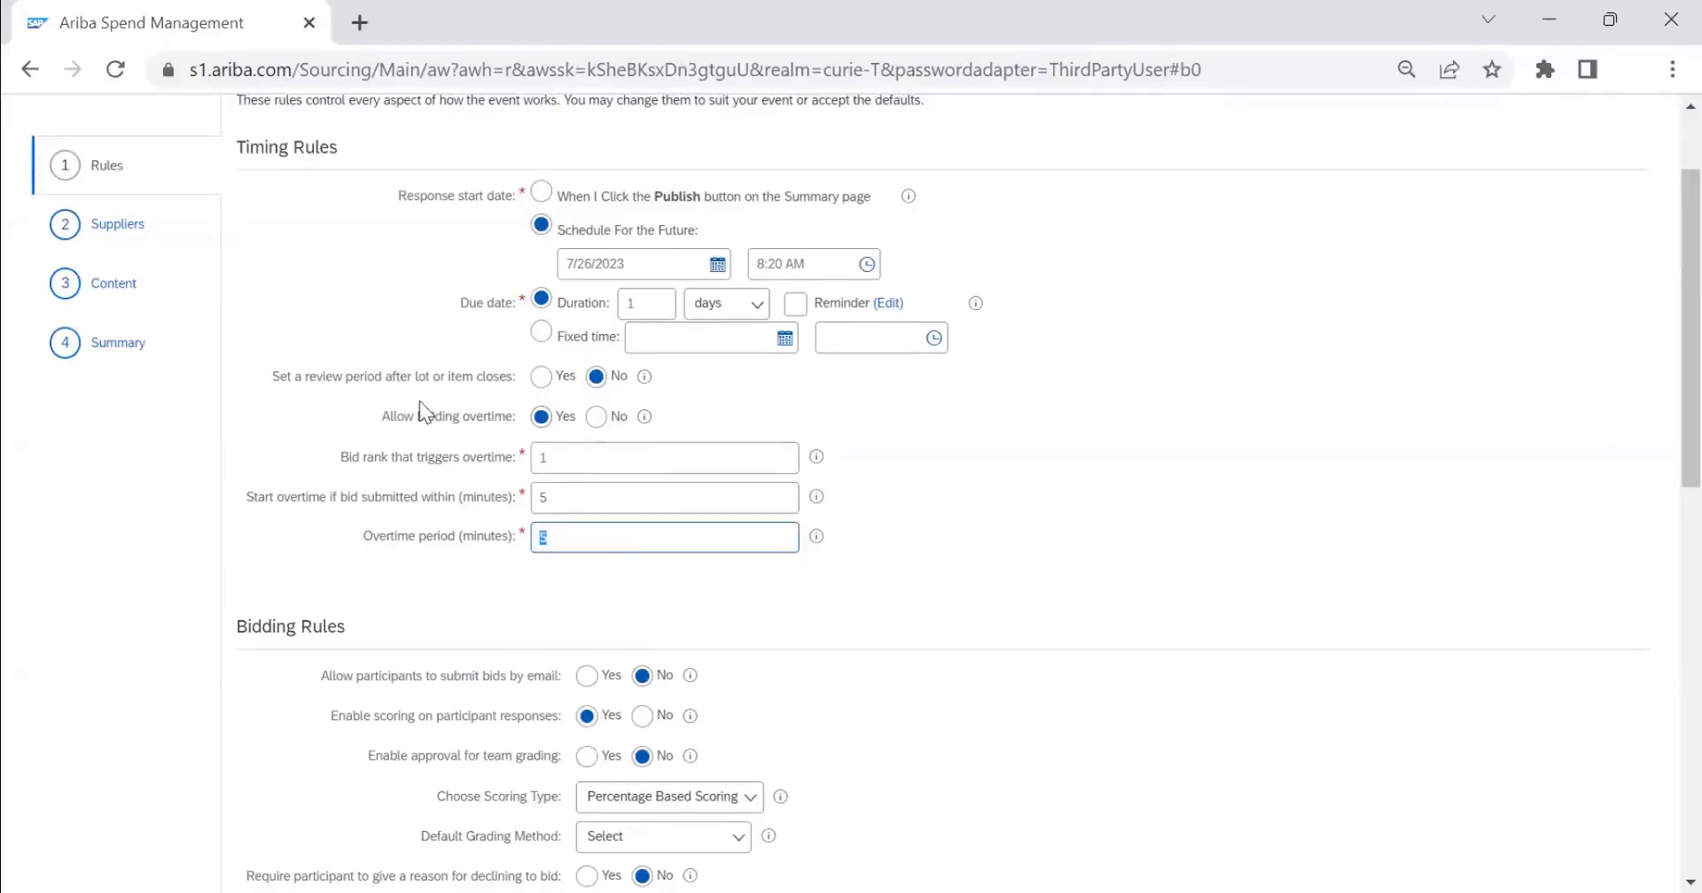
# Disallow bidding overtime in the event's timing rules and look over the timing and bidding rules.
pyautogui.click(592, 422)
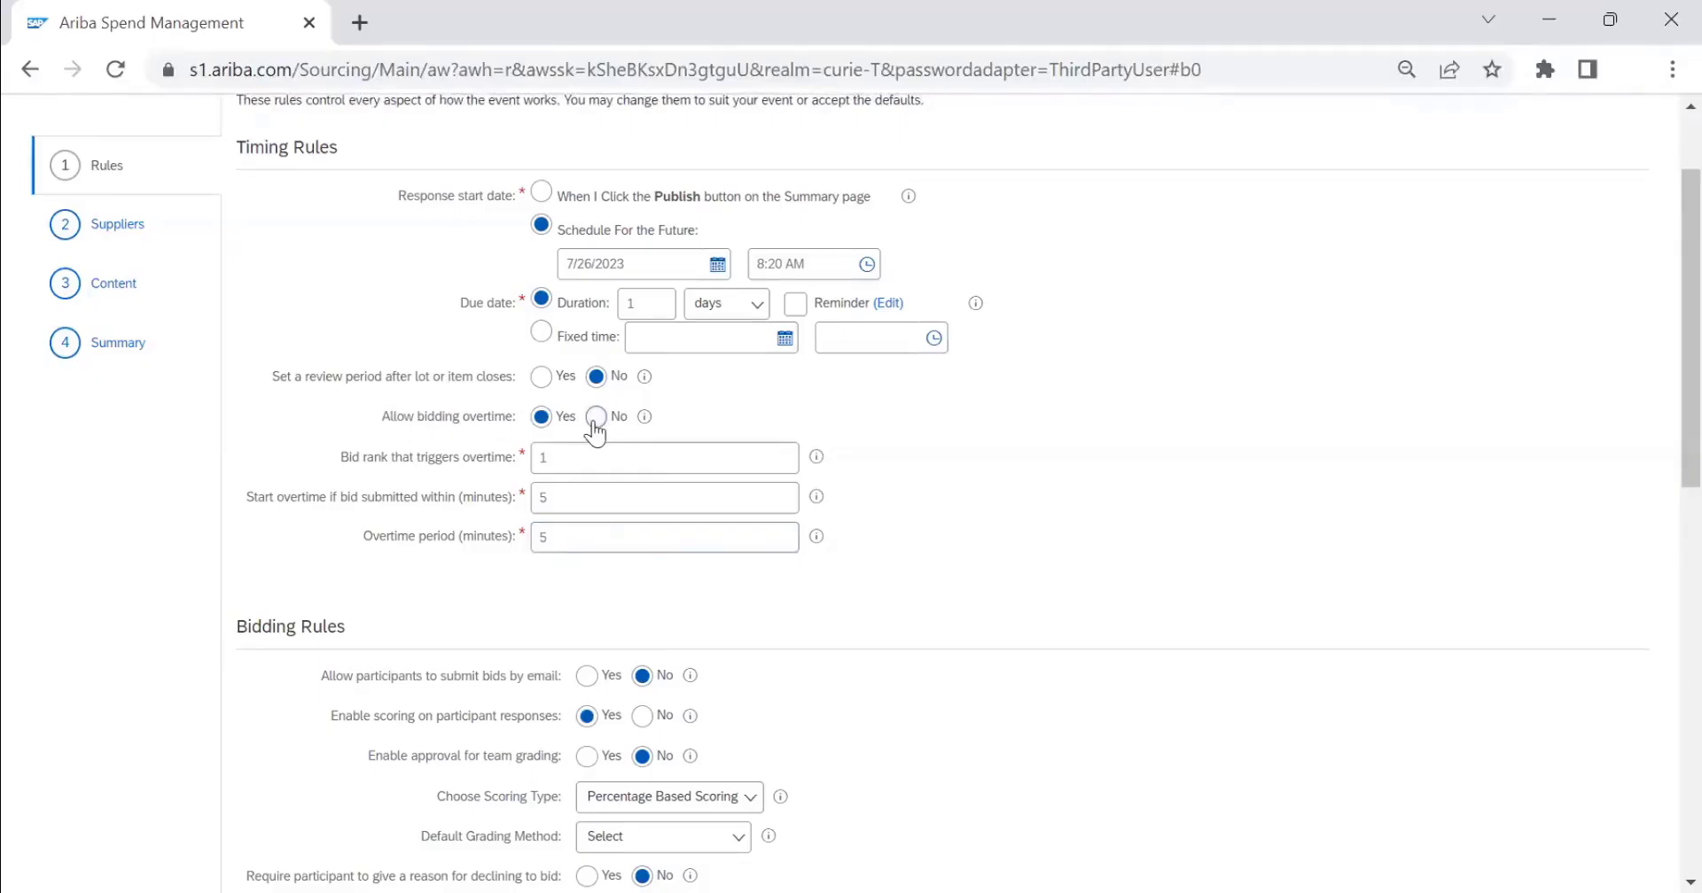
pyautogui.click(595, 418)
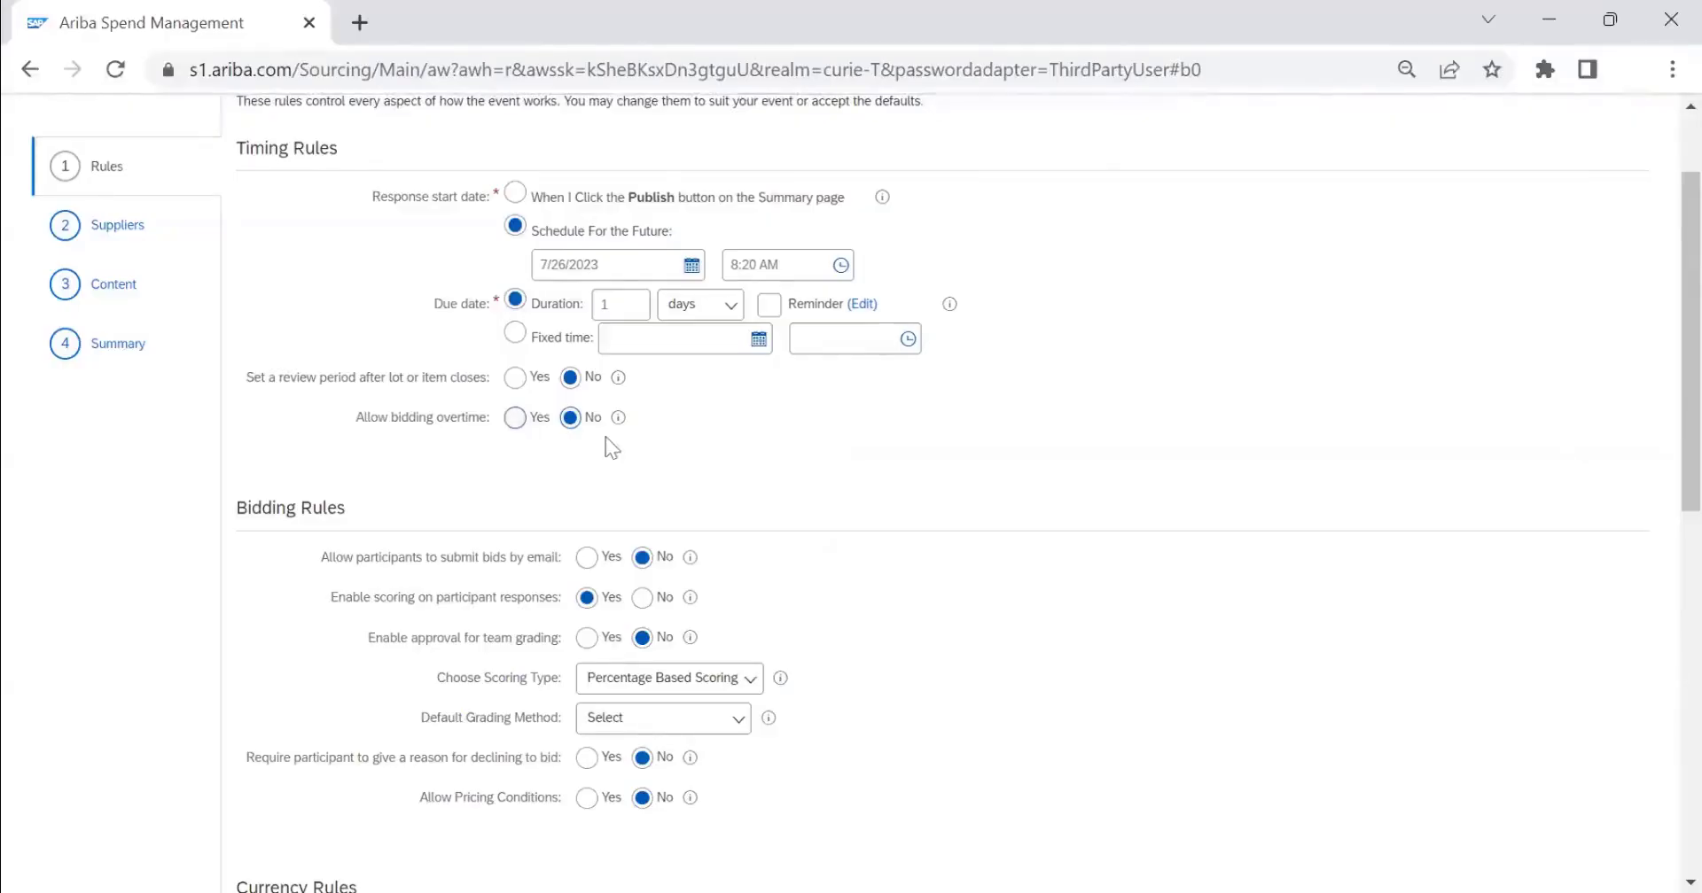
pyautogui.scroll(-2, 950, 433)
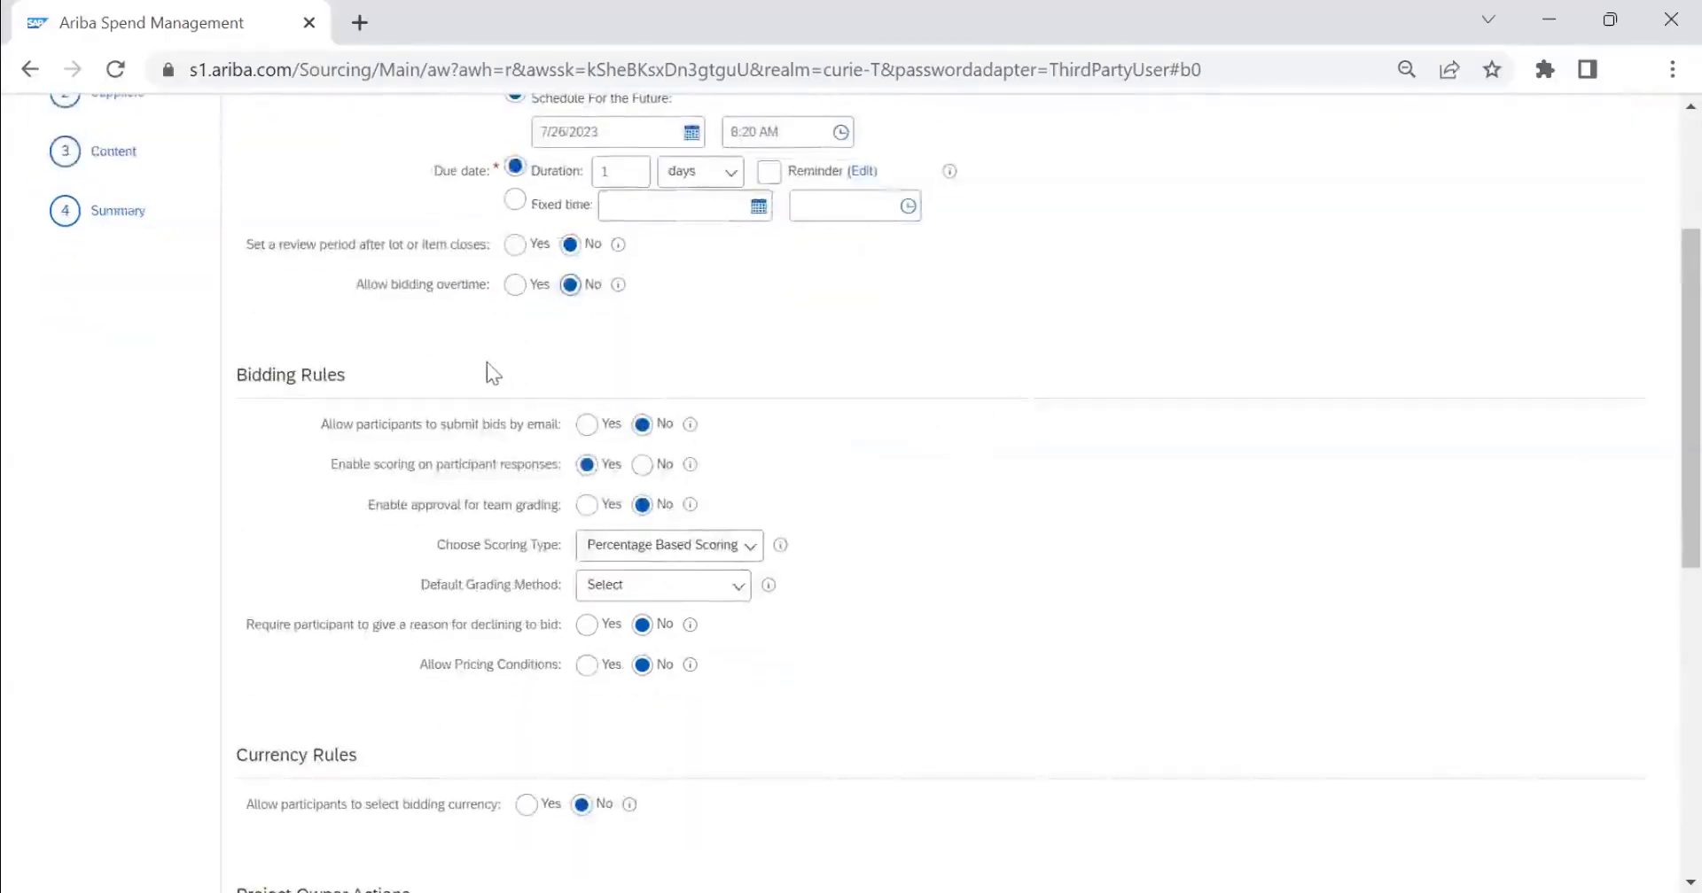
pyautogui.scroll(3, 497, 328)
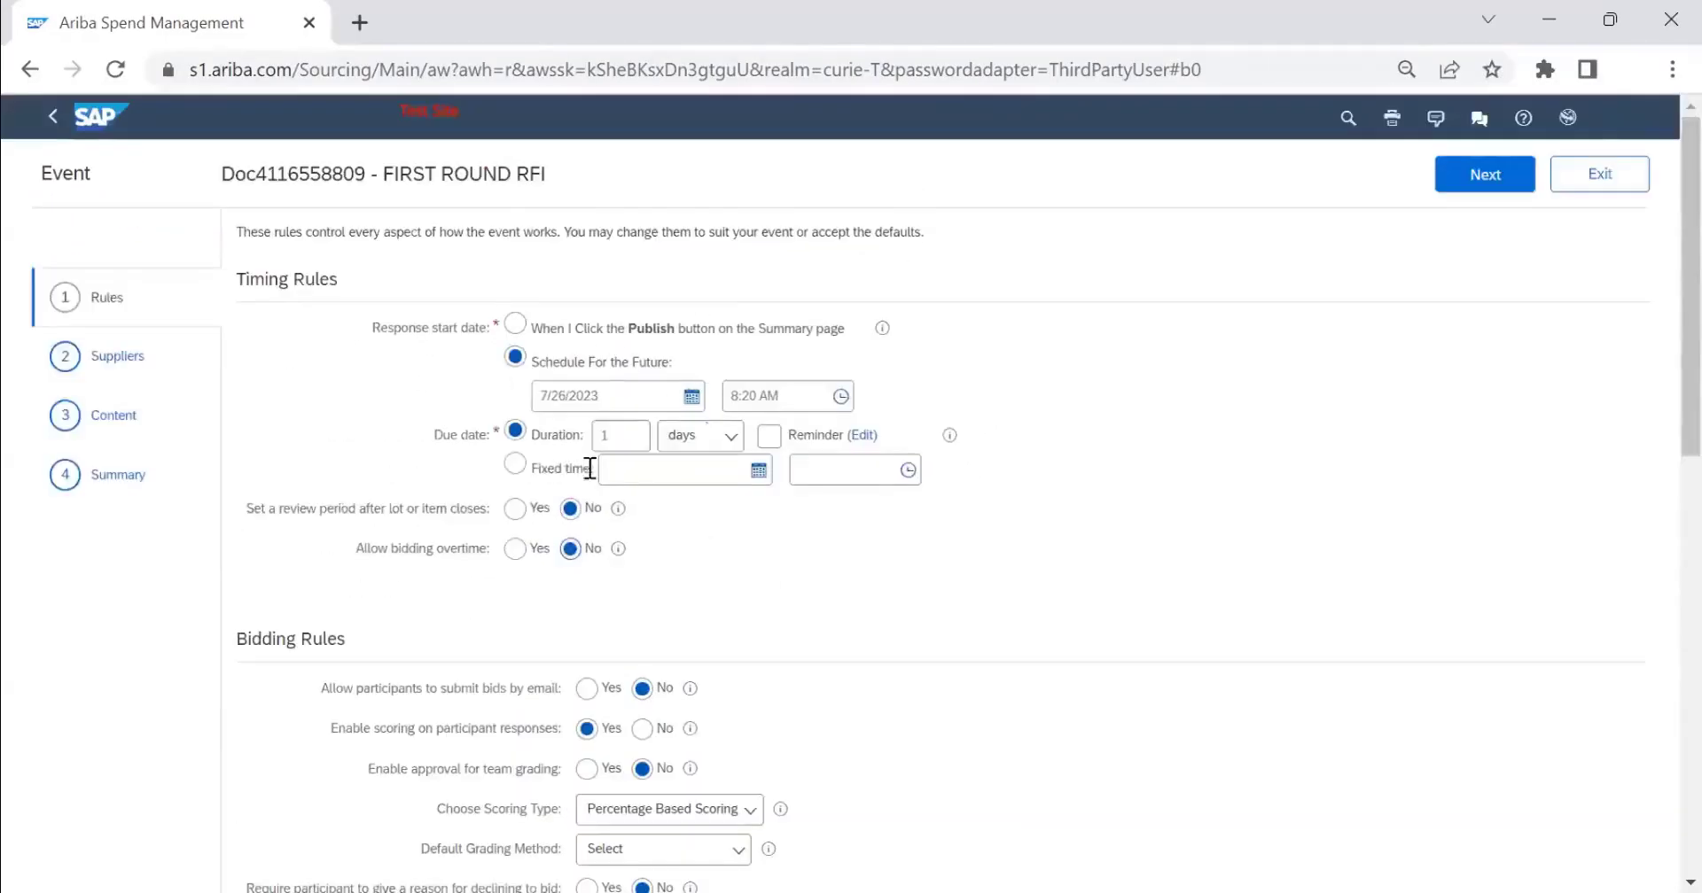